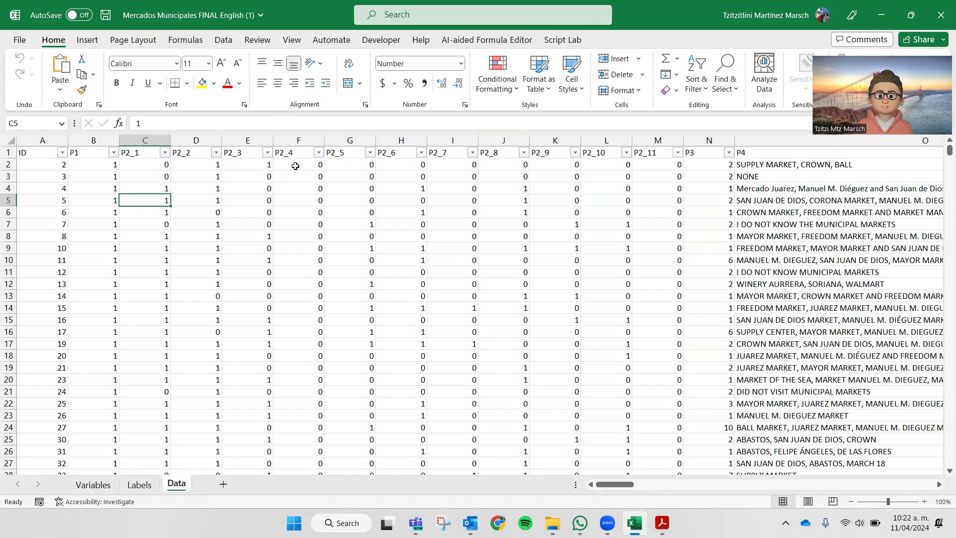
Examine the survey question headers P1, P2_1 to P2_11 and P3 in row 1 of the Data sheet
{"action": "left_click", "coordinate": [93, 151]}
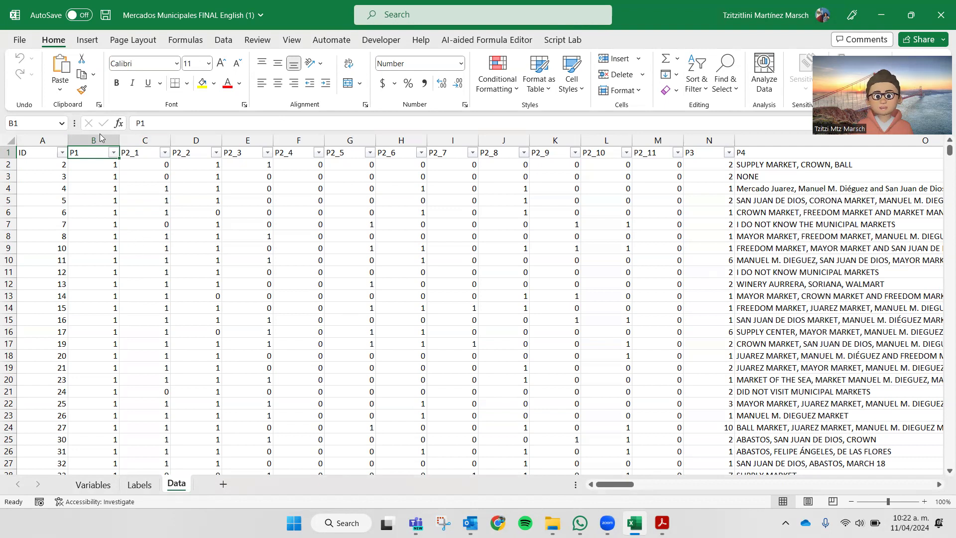
{"action": "left_click", "coordinate": [124, 152]}
{"action": "left_click", "coordinate": [185, 153]}
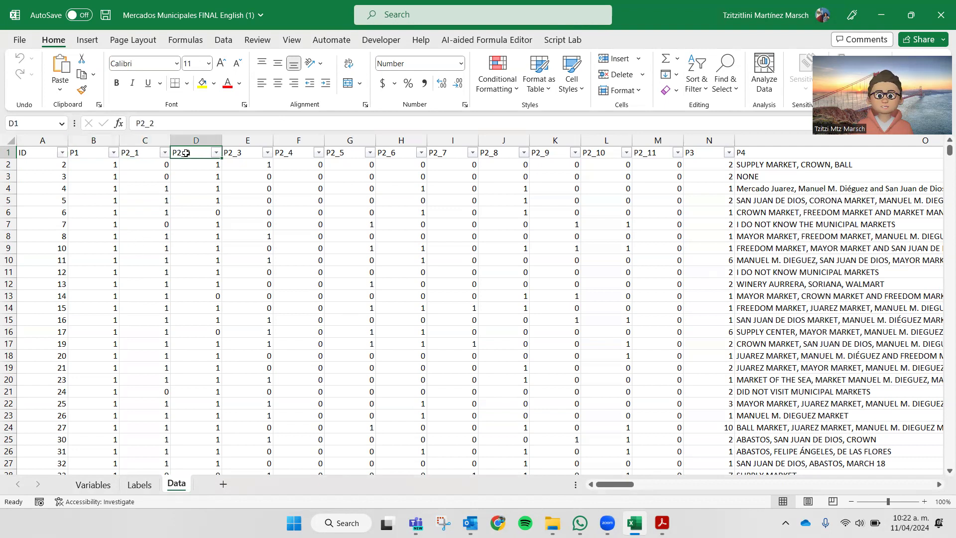
{"action": "left_click", "coordinate": [135, 155]}
{"action": "left_click", "coordinate": [205, 153]}
{"action": "key", "text": "Right"}
{"action": "key", "text": "Right"}
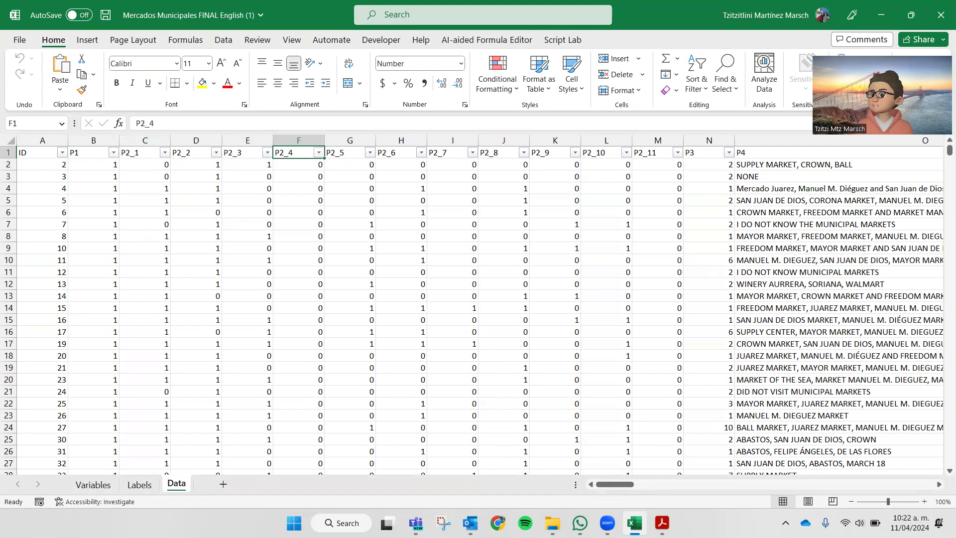
{"action": "left_click", "coordinate": [146, 152]}
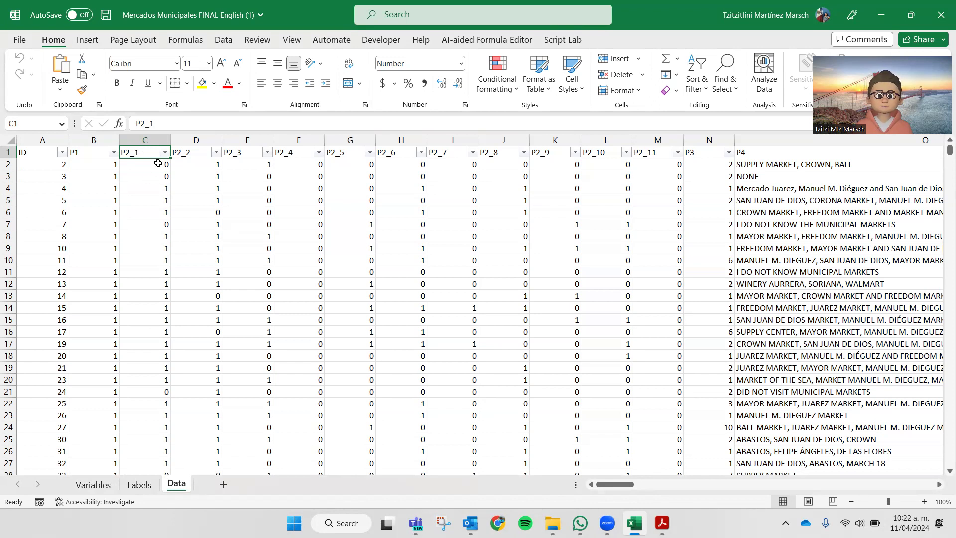
{"action": "left_click", "coordinate": [179, 152]}
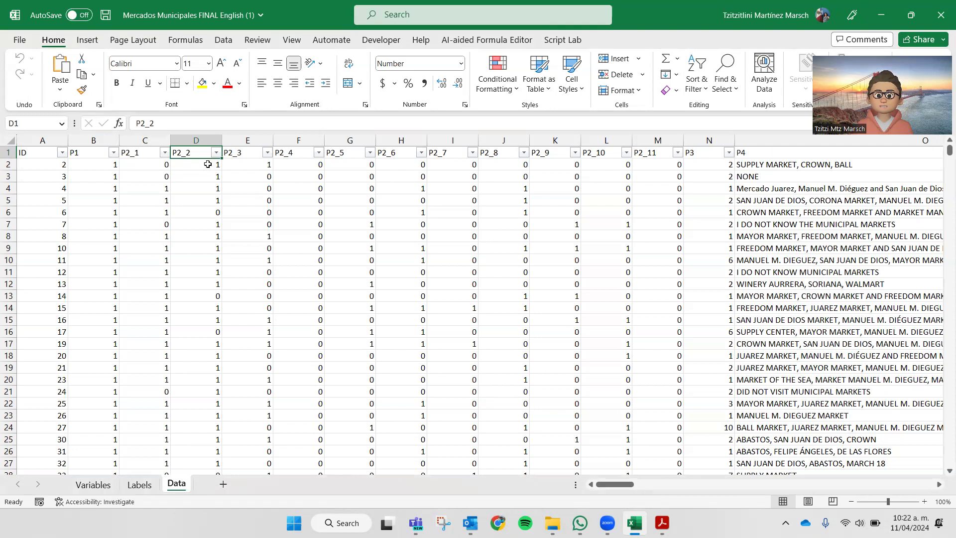
{"action": "left_click", "coordinate": [246, 157]}
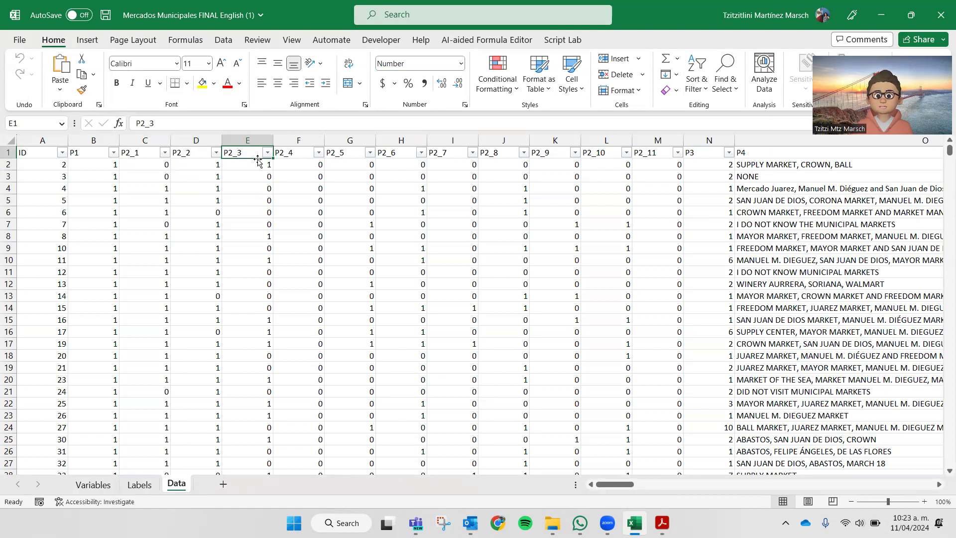
{"action": "key", "text": "Right"}
{"action": "left_click", "coordinate": [292, 165]}
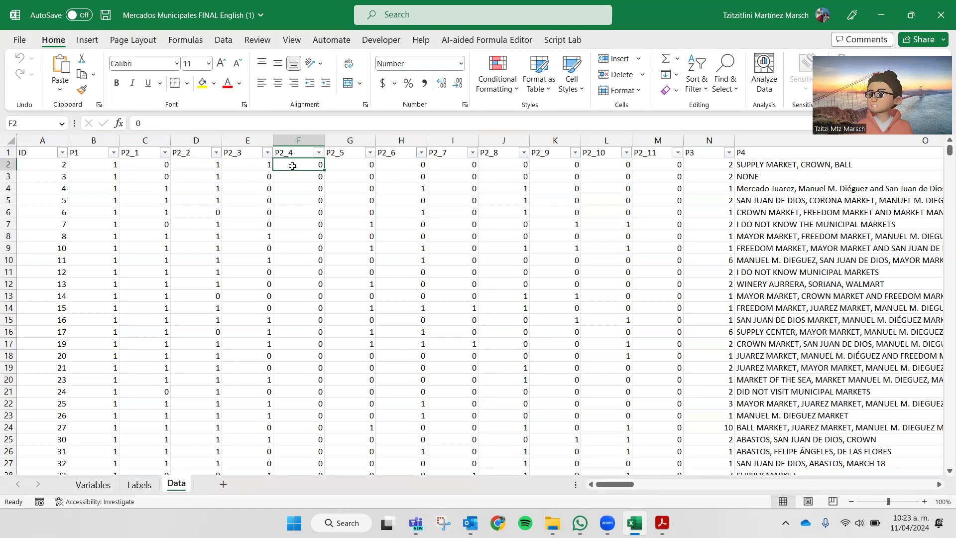
{"action": "left_click", "coordinate": [351, 156]}
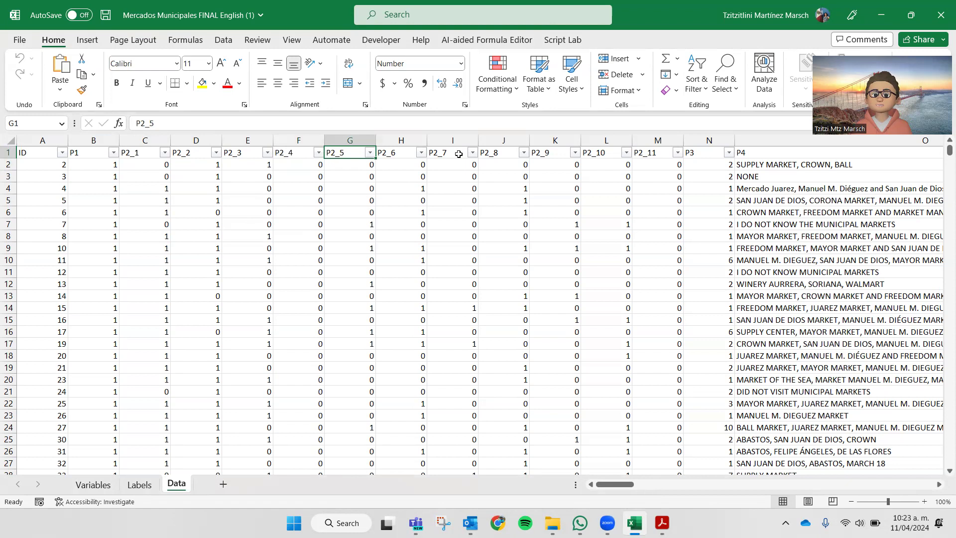
{"action": "left_click", "coordinate": [647, 152]}
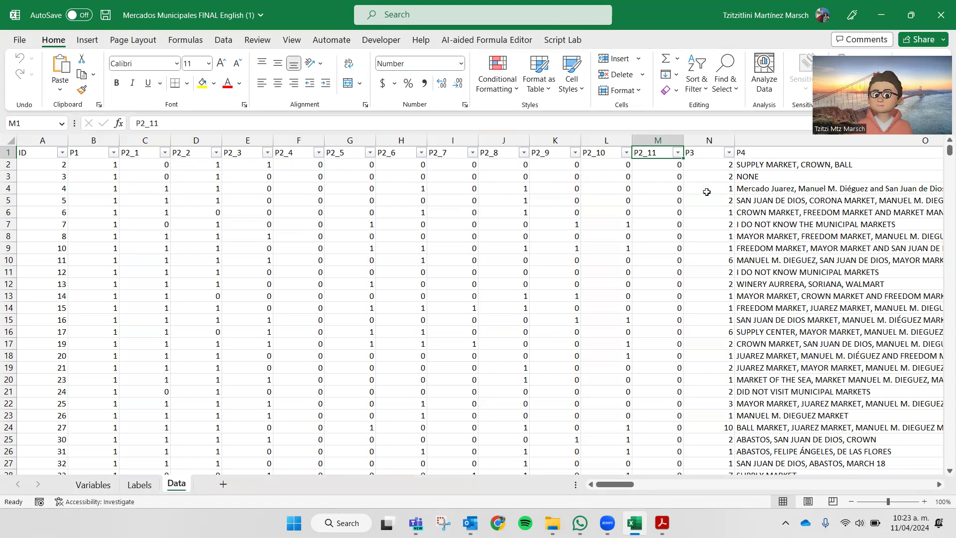
{"action": "left_click", "coordinate": [716, 155]}
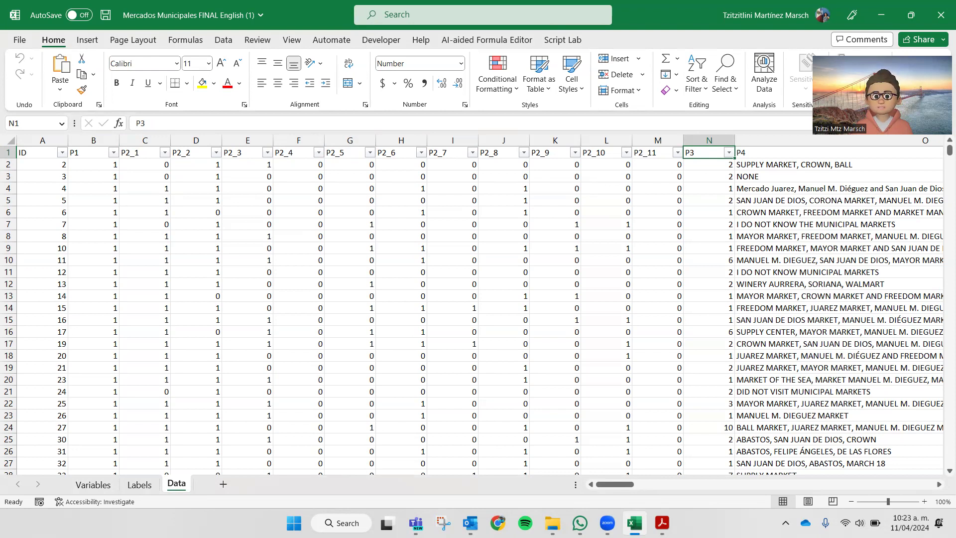
{"action": "left_click", "coordinate": [653, 153]}
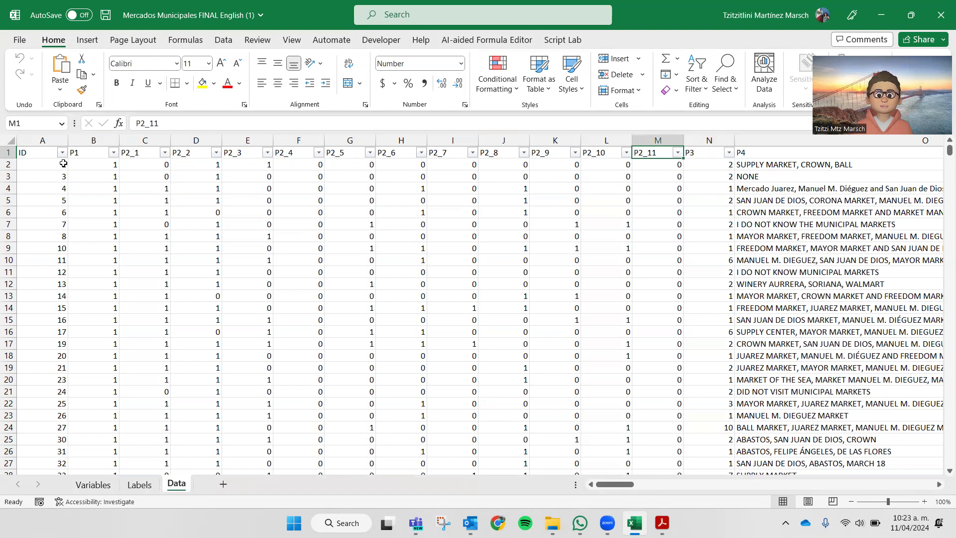
Create a PivotTable on a new worksheet from the full Data range A1:EE282
{"action": "left_click", "coordinate": [39, 147]}
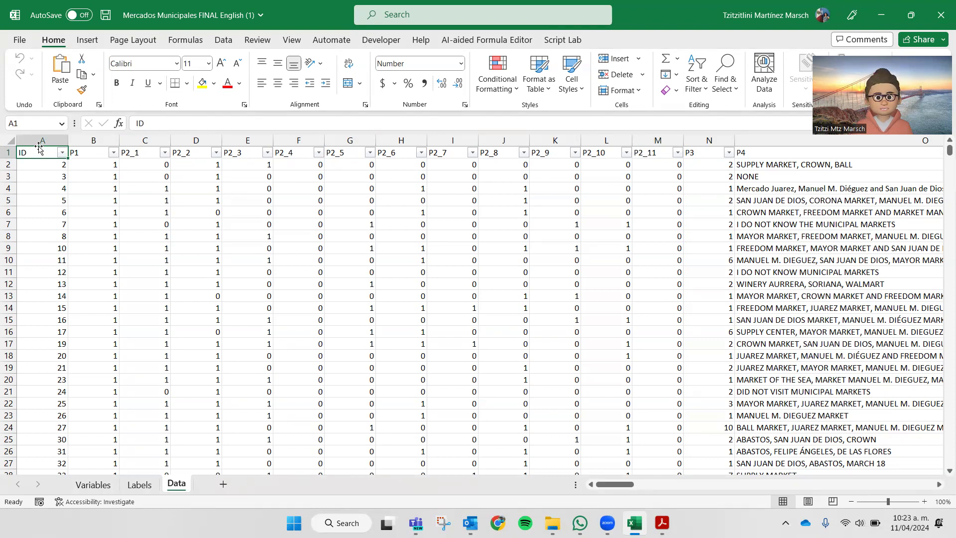
{"action": "key", "text": "ctrl+shift+Right"}
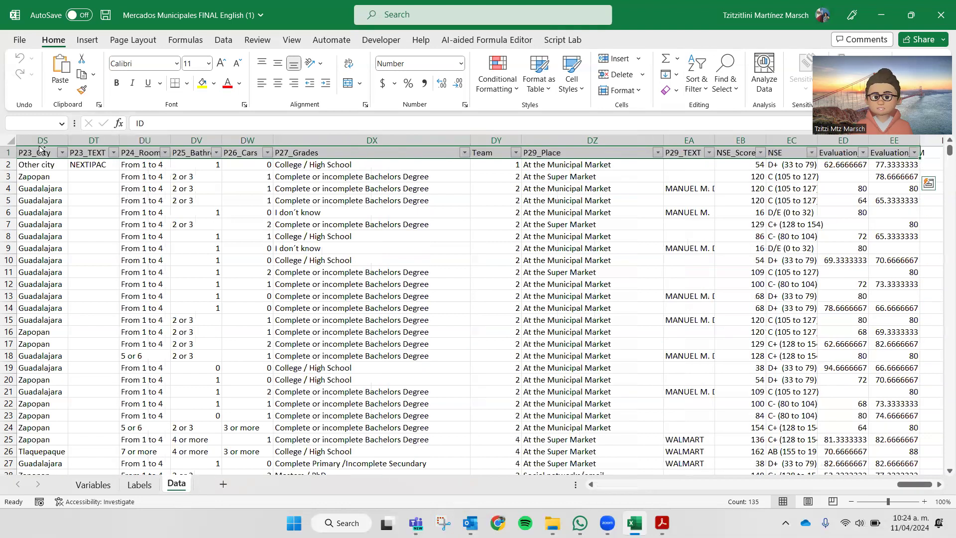
{"action": "key", "text": "ctrl+shift+Down"}
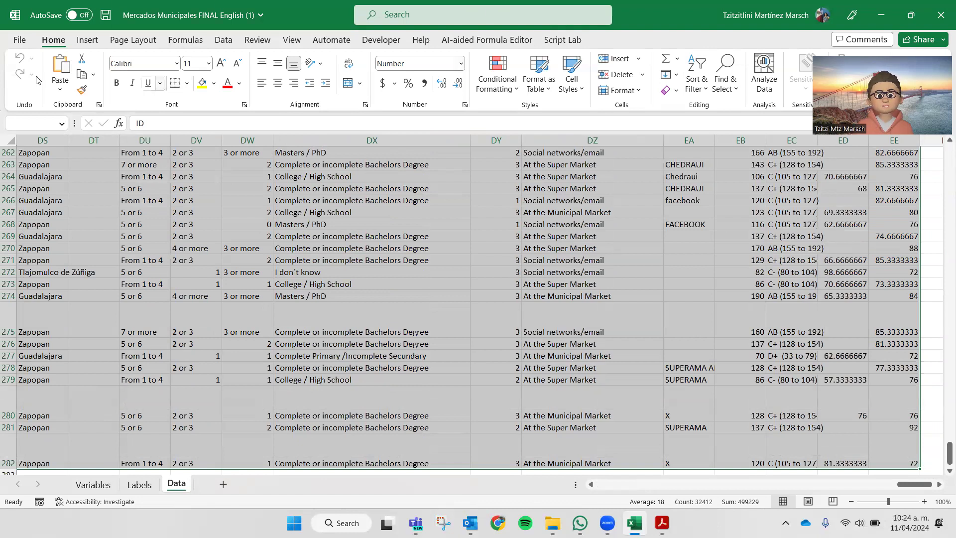
{"action": "left_click", "coordinate": [87, 39]}
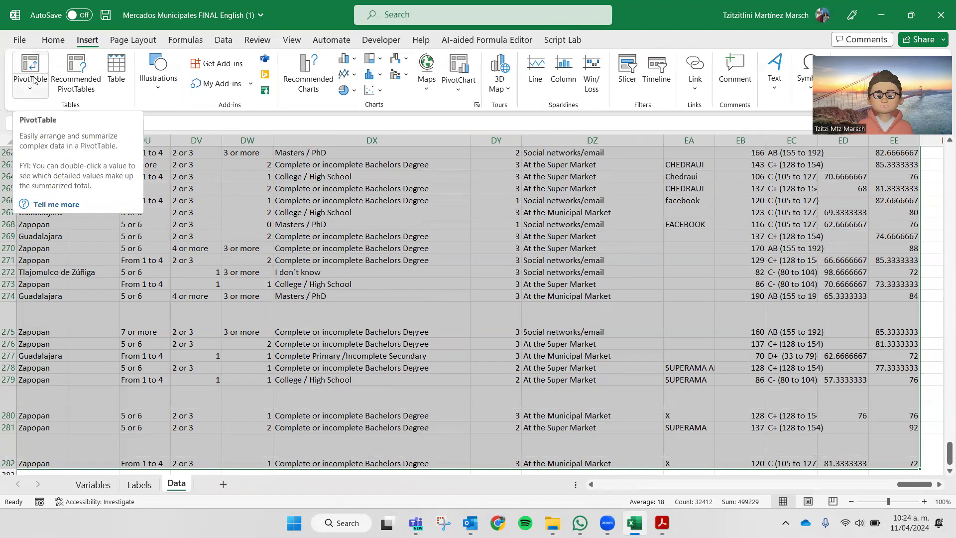
{"action": "left_click", "coordinate": [37, 97]}
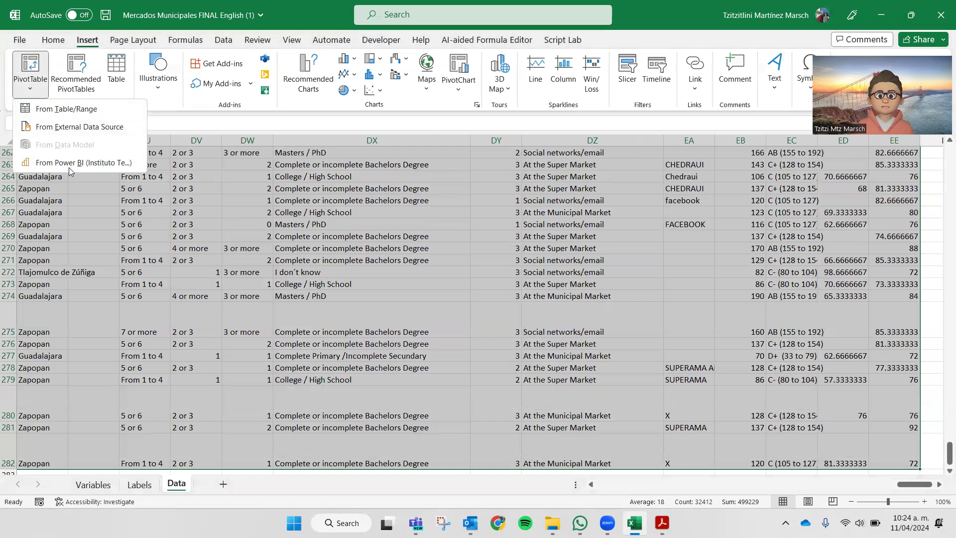
{"action": "left_click", "coordinate": [32, 68]}
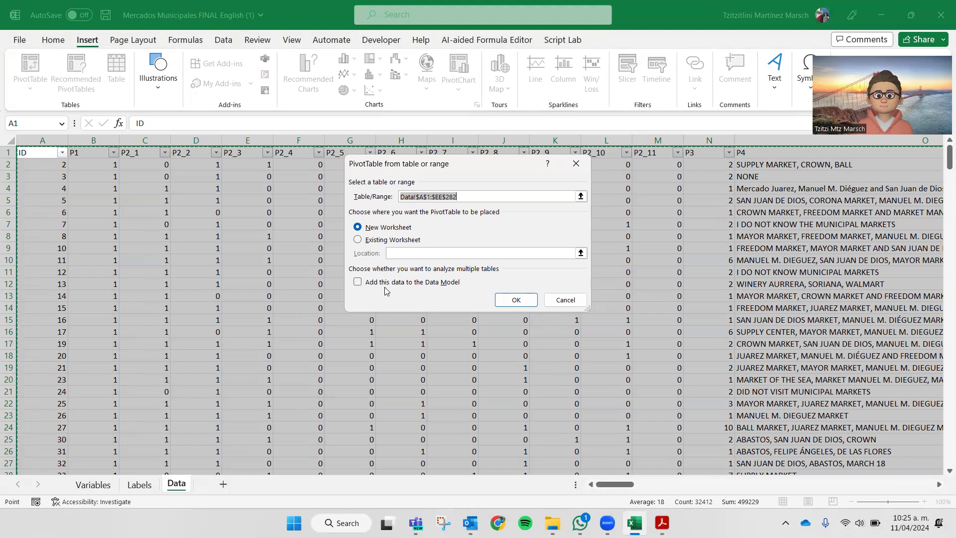
{"action": "left_click", "coordinate": [512, 302]}
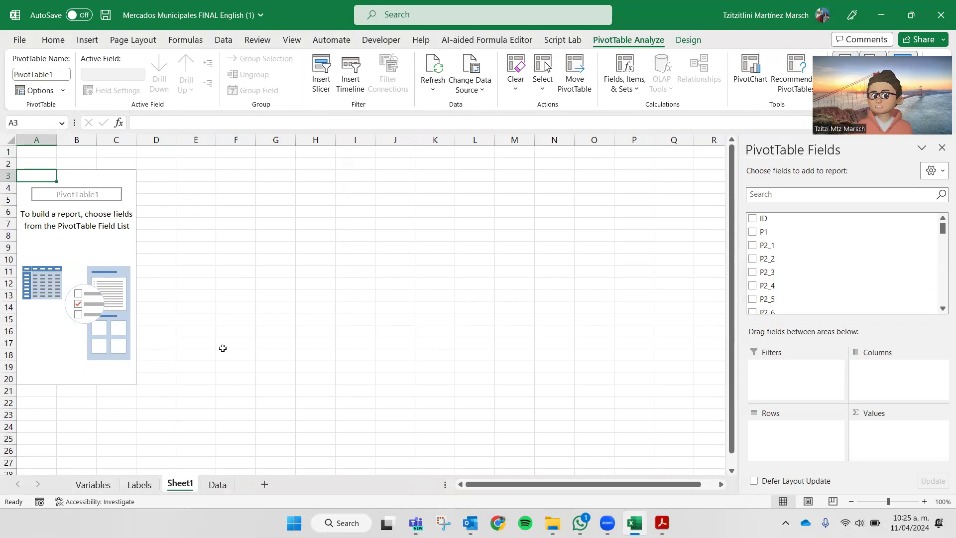
{"action": "left_click", "coordinate": [80, 272]}
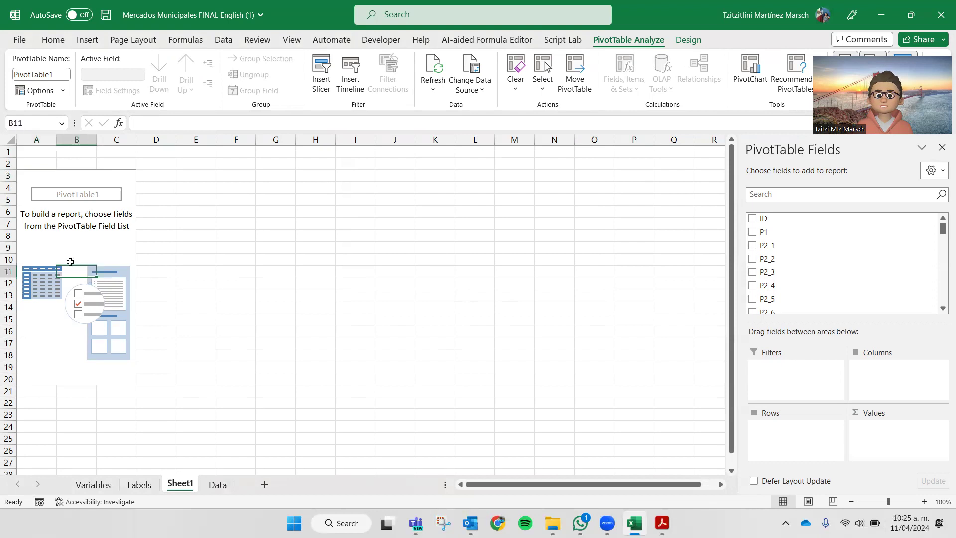
{"action": "left_click", "coordinate": [89, 257]}
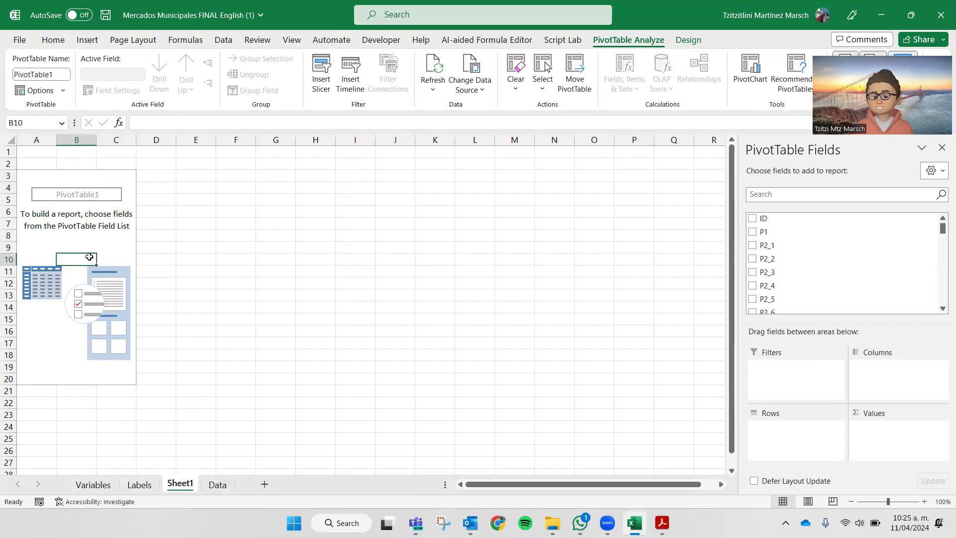
{"action": "left_click", "coordinate": [42, 212]}
{"action": "left_click", "coordinate": [37, 189]}
{"action": "left_click", "coordinate": [68, 188]}
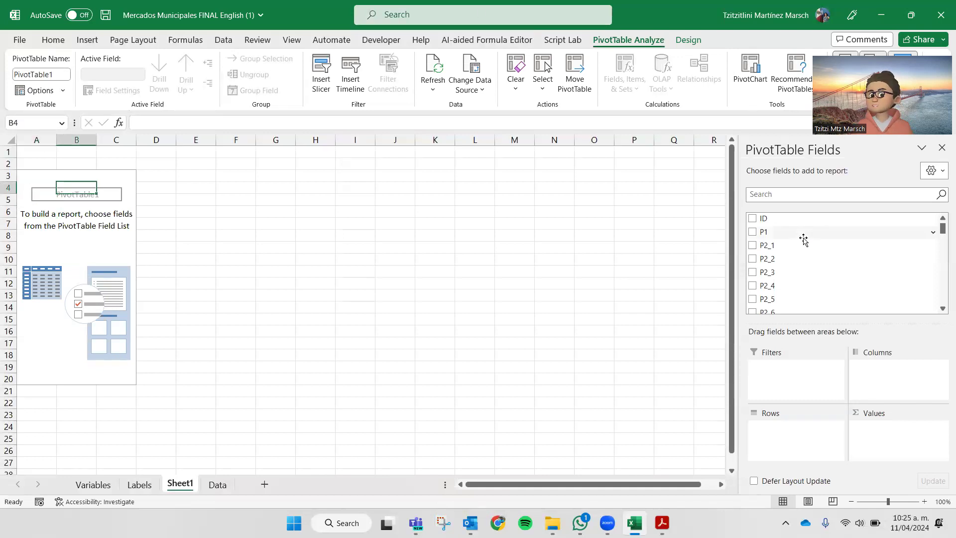
Search the PivotTable field list for "age", and clear the search to restore the full list
{"action": "left_click", "coordinate": [812, 197]}
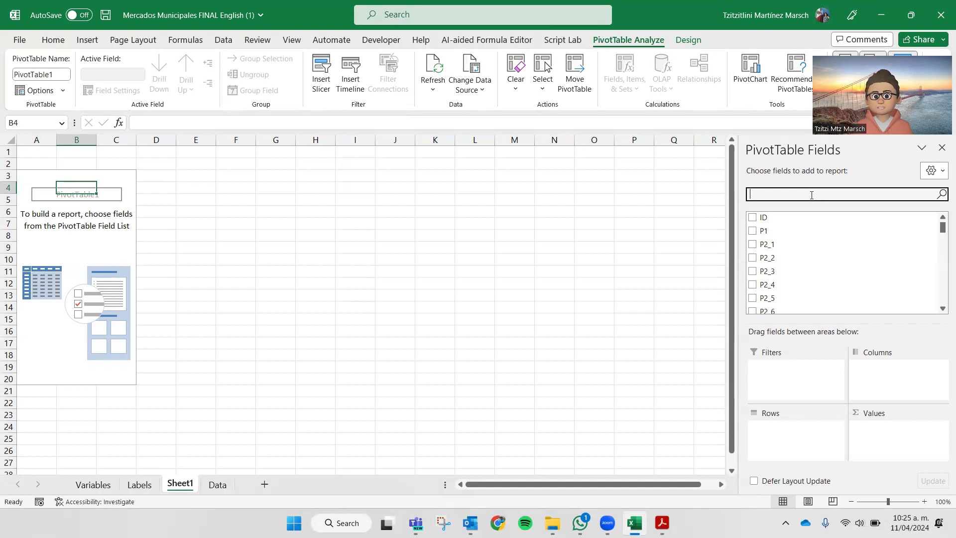
{"action": "type", "text": "age"}
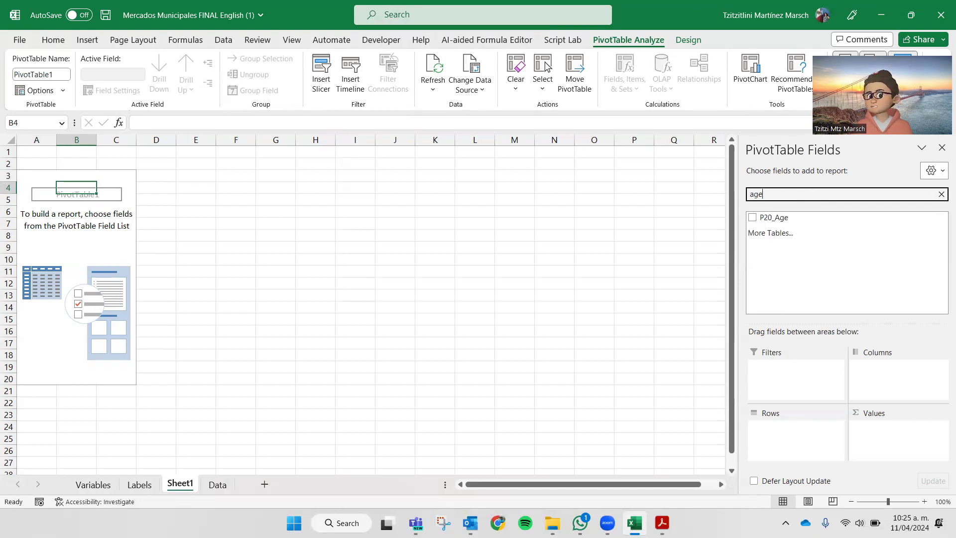
{"action": "key", "text": "BackSpace"}
{"action": "key", "text": "BackSpace"}
{"action": "key", "text": "BackSpace"}
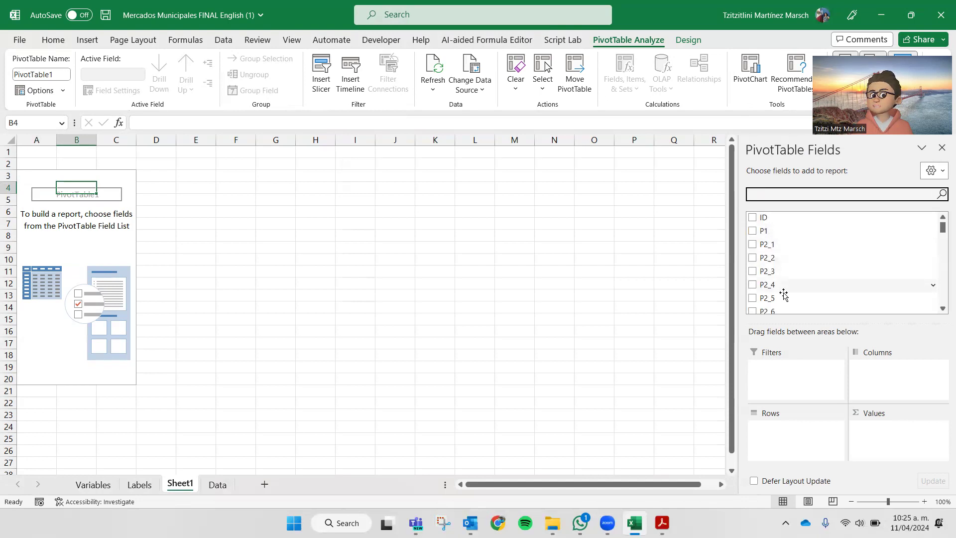
Compare the PivotTable field list on Sheet1 with the column headers in the Data sheet, and review the empty layout areas
{"action": "scroll", "coordinate": [804, 284], "scroll_direction": "down", "scroll_amount": 3}
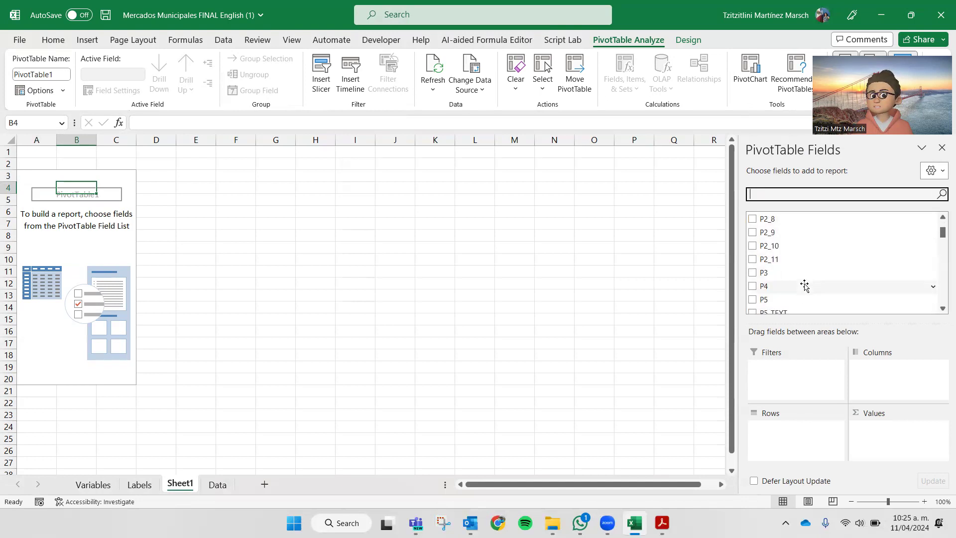
{"action": "left_click", "coordinate": [218, 483]}
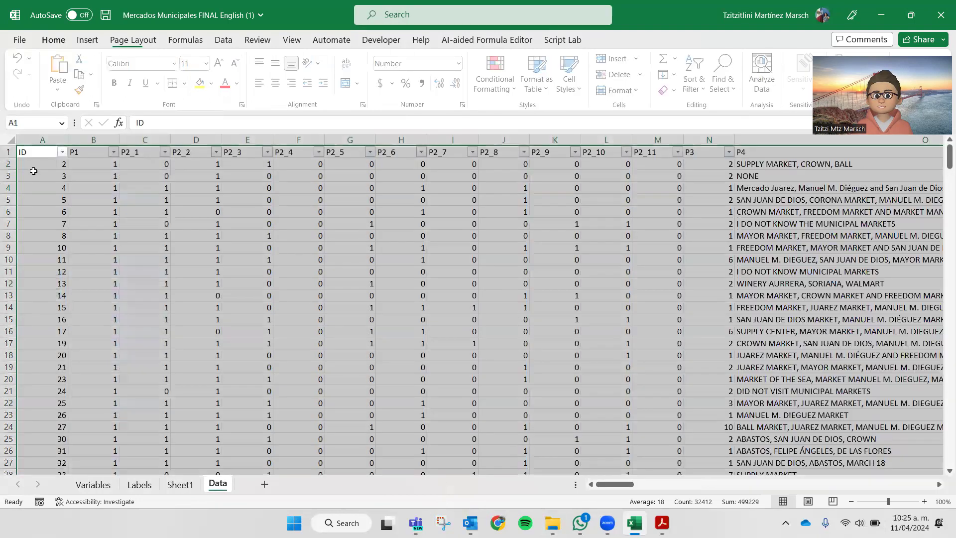
{"action": "left_click_drag", "start_coordinate": [35, 153], "coordinate": [123, 153]}
{"action": "left_click_drag", "start_coordinate": [833, 147], "coordinate": [871, 153]}
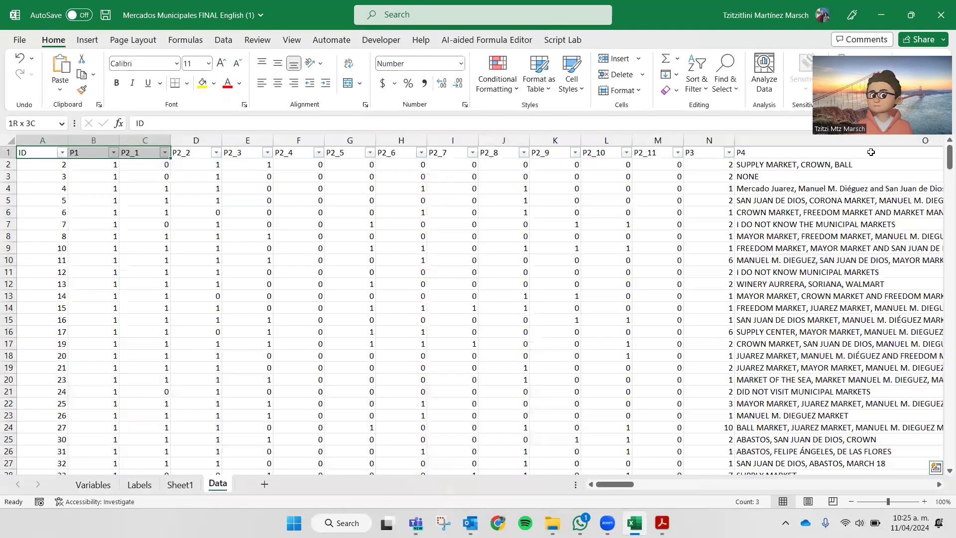
{"action": "left_click", "coordinate": [193, 487]}
{"action": "scroll", "coordinate": [776, 234], "scroll_direction": "down", "scroll_amount": 10}
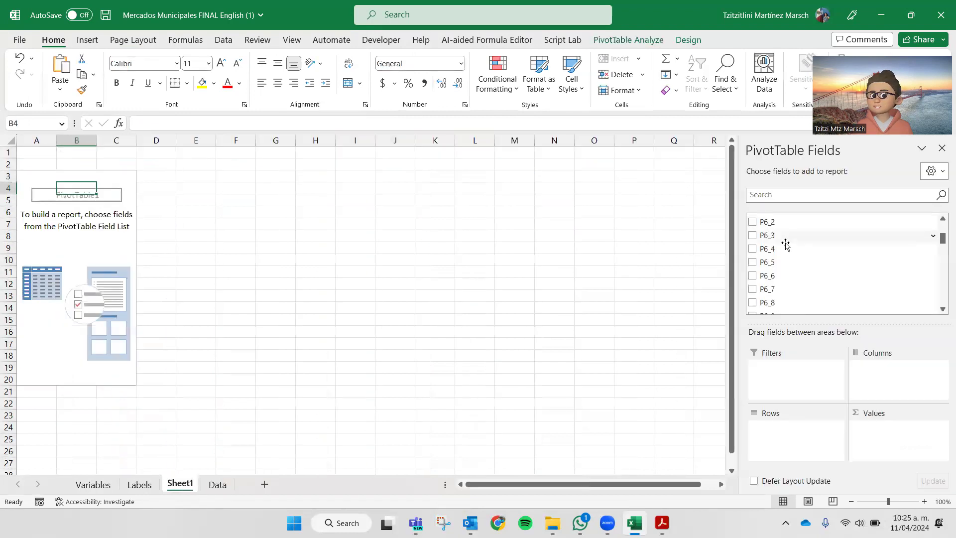
{"action": "scroll", "coordinate": [786, 246], "scroll_direction": "down", "scroll_amount": 15}
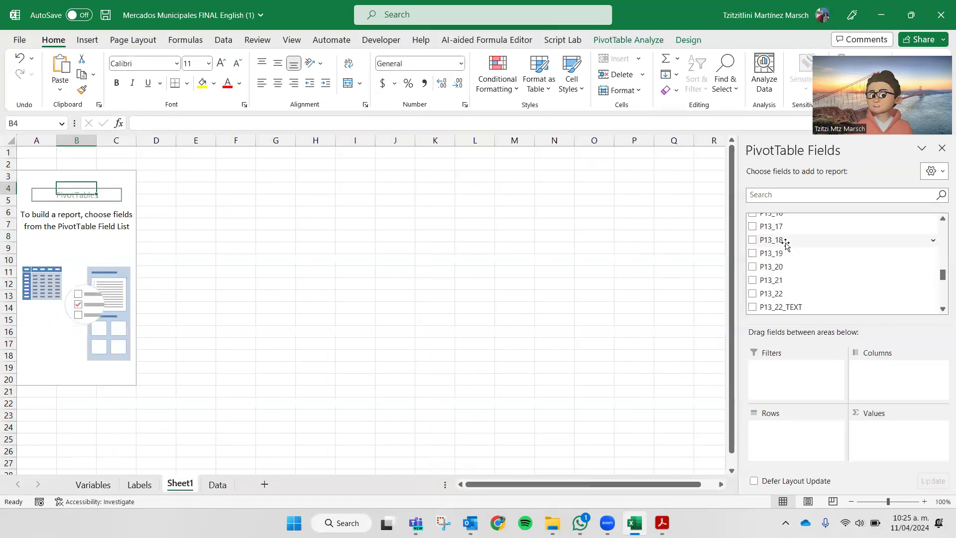
{"action": "scroll", "coordinate": [785, 264], "scroll_direction": "up", "scroll_amount": 15}
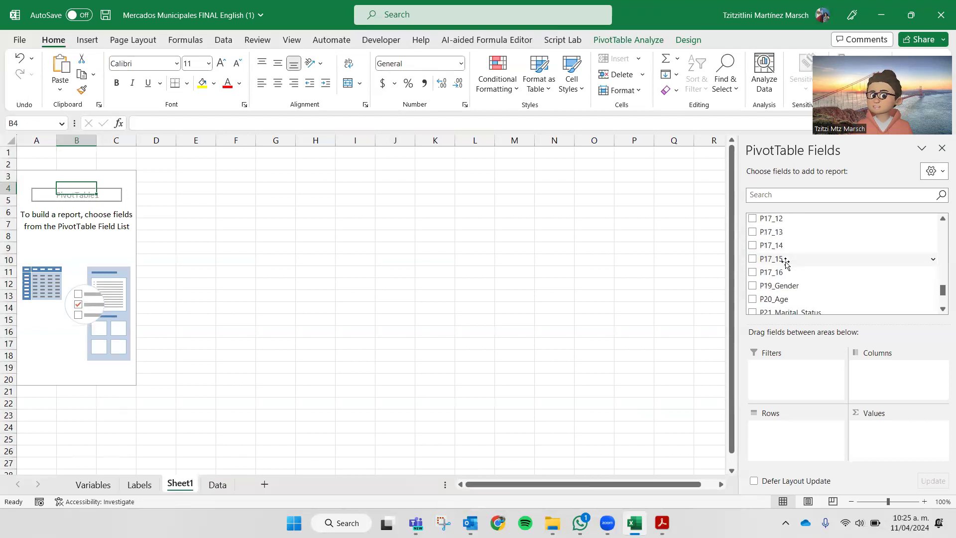
{"action": "scroll", "coordinate": [785, 265], "scroll_direction": "up", "scroll_amount": 10}
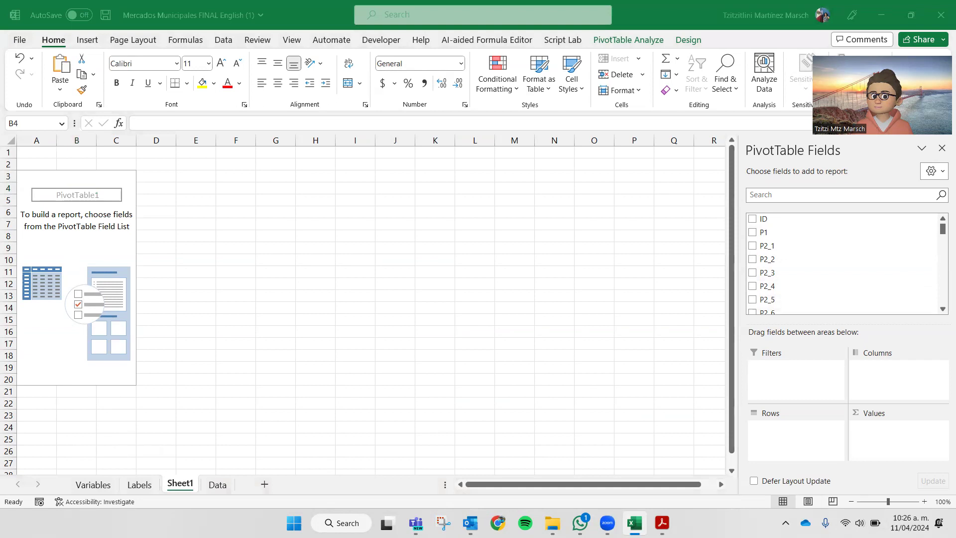
{"action": "scroll", "coordinate": [796, 242], "scroll_direction": "down", "scroll_amount": 5}
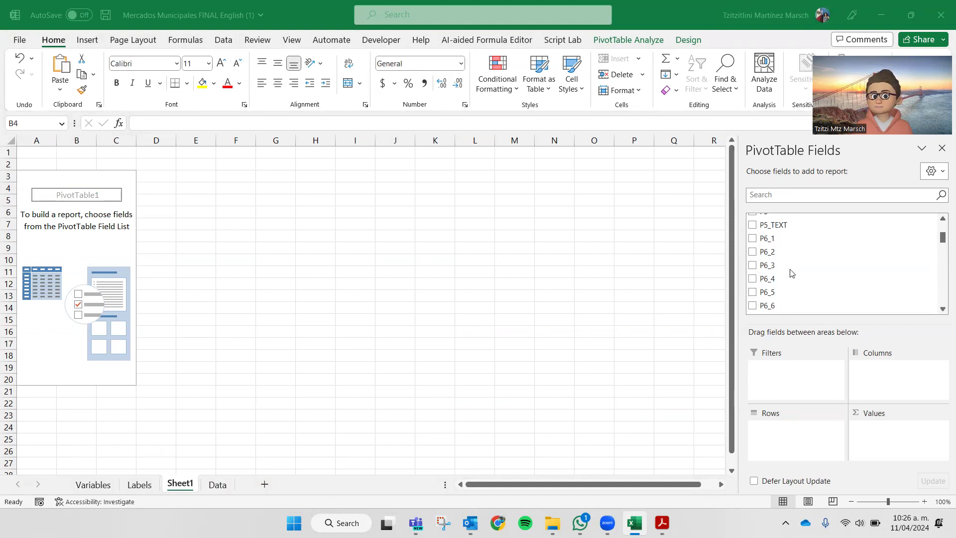
{"action": "left_click", "coordinate": [801, 385]}
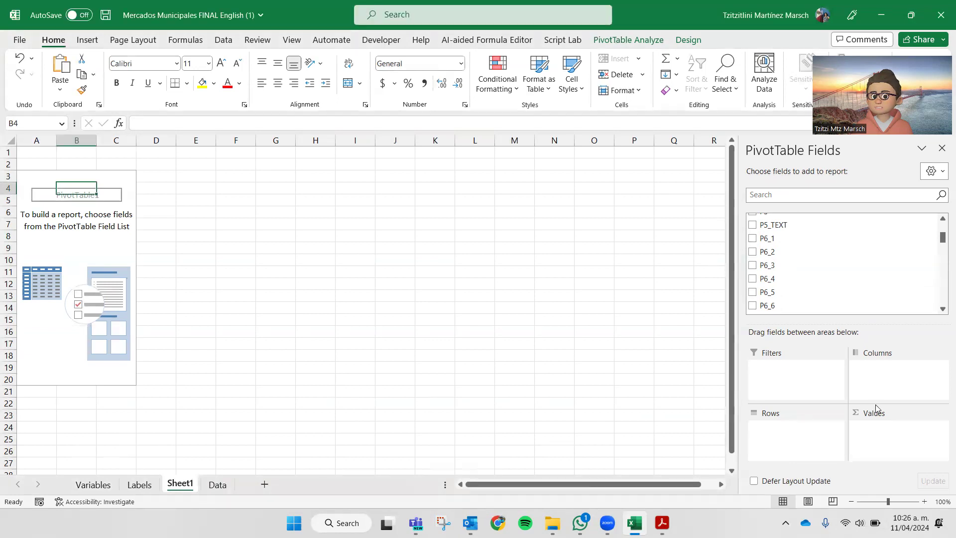
{"action": "left_click_drag", "start_coordinate": [767, 252], "coordinate": [662, 254]}
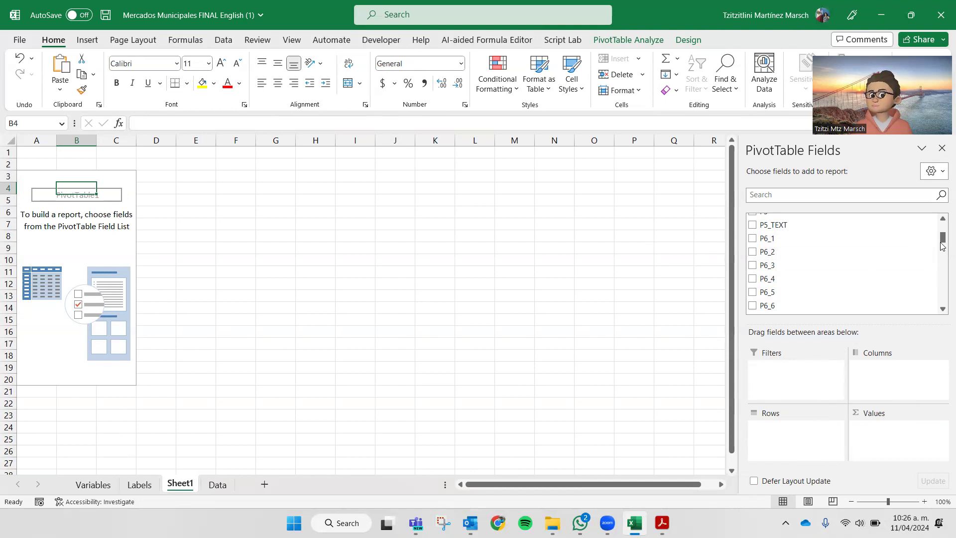
Search the PivotTable field list for "age" and place P20_Age in the Columns area
{"action": "scroll", "coordinate": [916, 236], "scroll_direction": "up", "scroll_amount": 1}
{"action": "left_click", "coordinate": [852, 194]}
{"action": "type", "text": "age"}
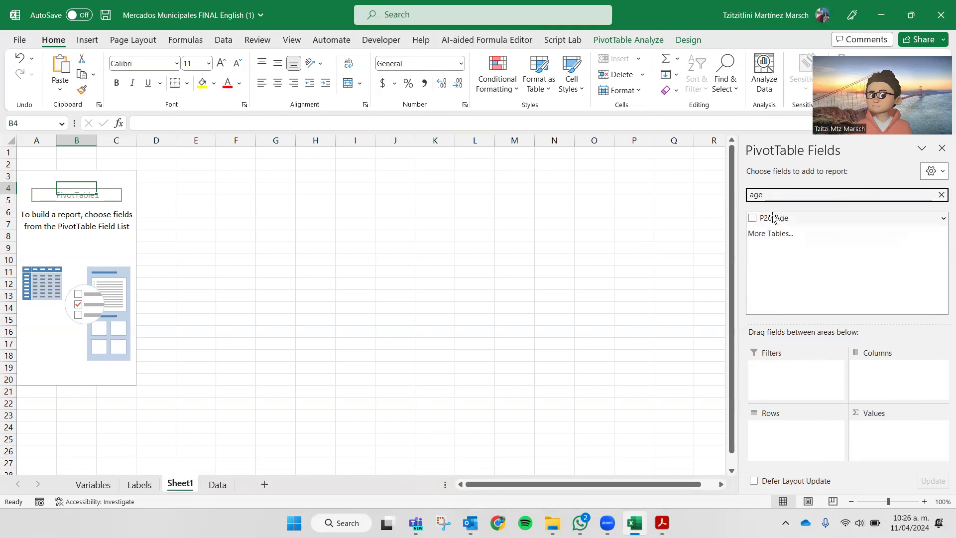
{"action": "left_click_drag", "start_coordinate": [773, 218], "coordinate": [879, 387]}
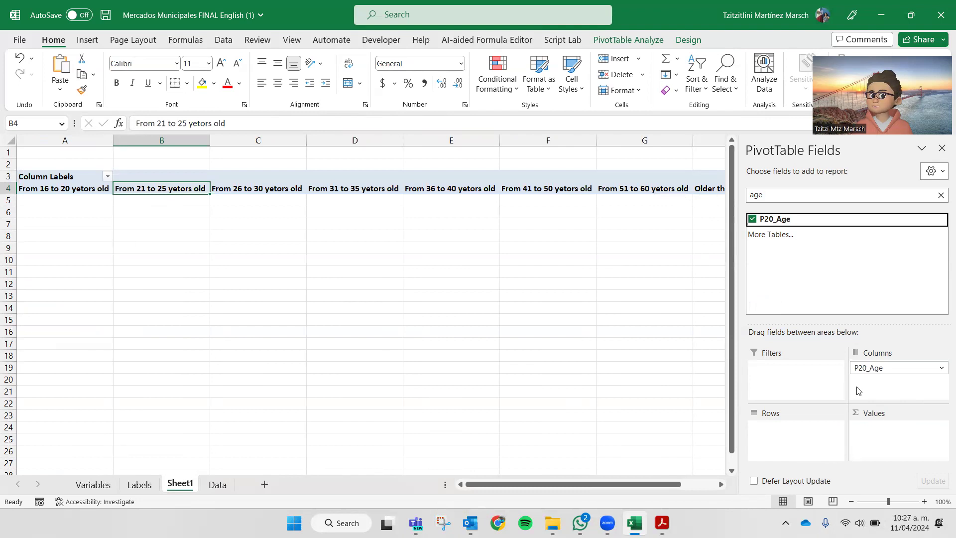
{"action": "mouse_move", "coordinate": [873, 366]}
{"action": "left_mouse_down"}
{"action": "mouse_move", "coordinate": [819, 352]}
{"action": "mouse_move", "coordinate": [884, 377]}
{"action": "mouse_move", "coordinate": [872, 367]}
{"action": "left_mouse_up"}
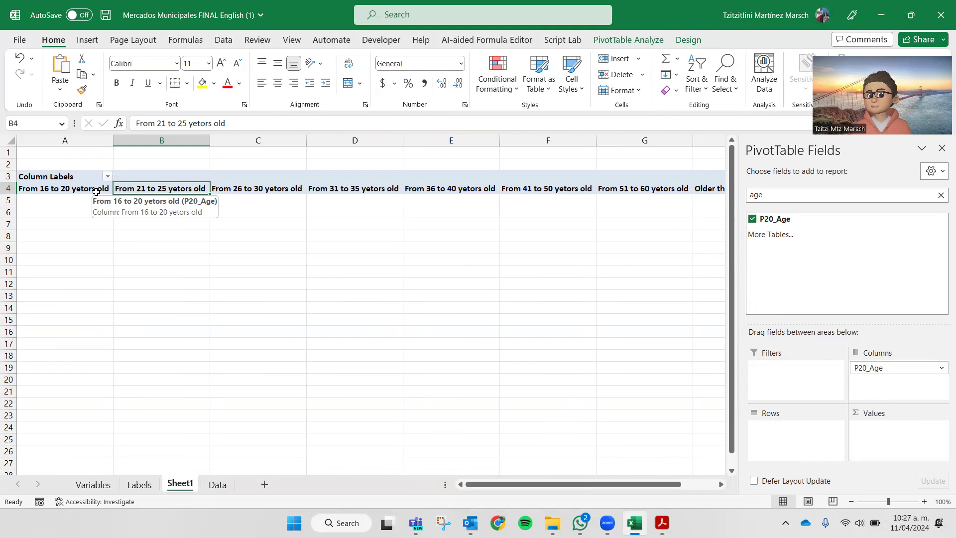
Move P20_Age from Columns to Rows, and from there to Values to compare the layouts
{"action": "left_click_drag", "start_coordinate": [922, 367], "coordinate": [791, 452]}
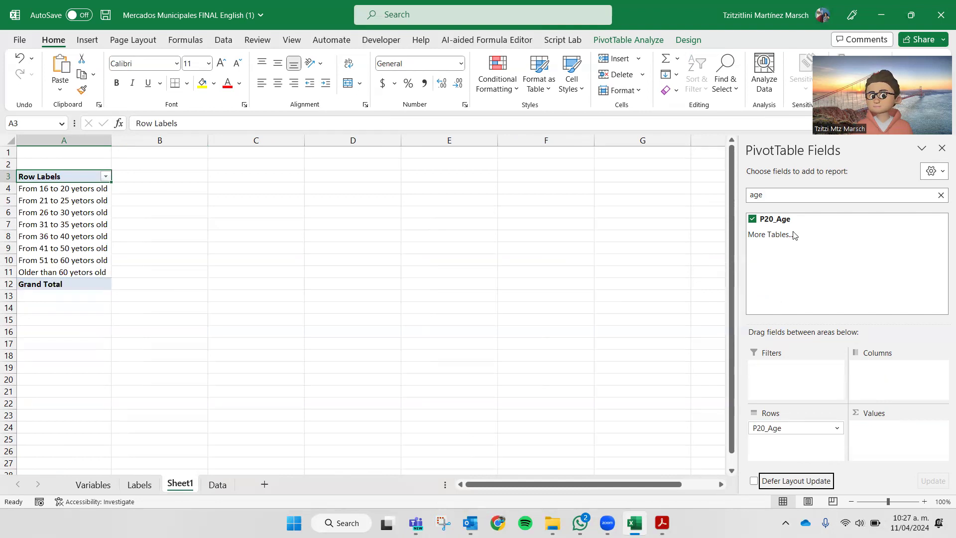
{"action": "left_click_drag", "start_coordinate": [785, 431], "coordinate": [812, 459]}
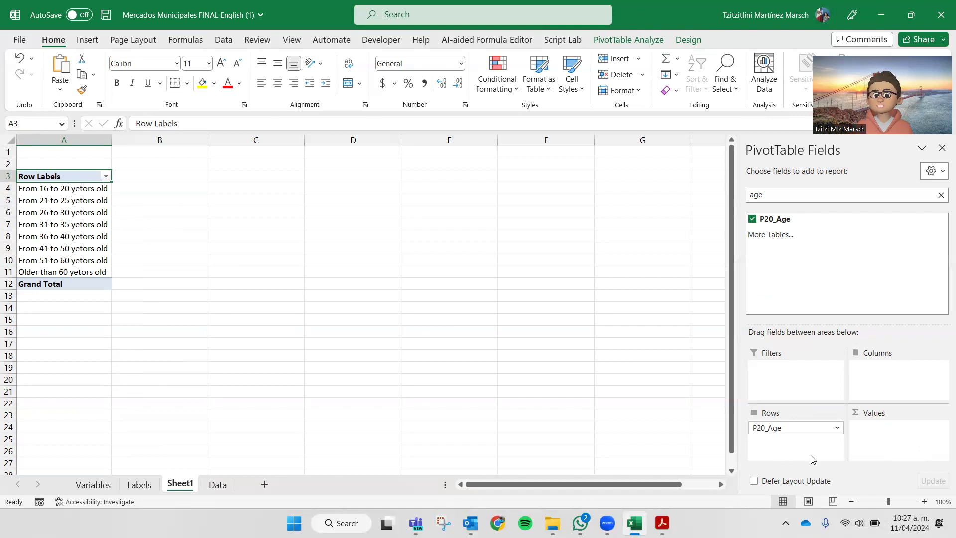
{"action": "left_click_drag", "start_coordinate": [804, 429], "coordinate": [900, 444]}
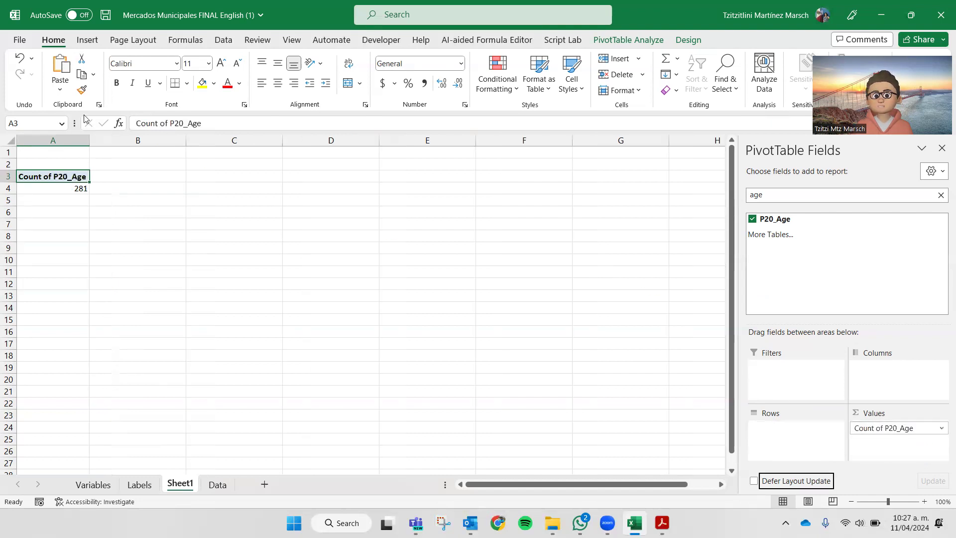
{"action": "left_click", "coordinate": [59, 194]}
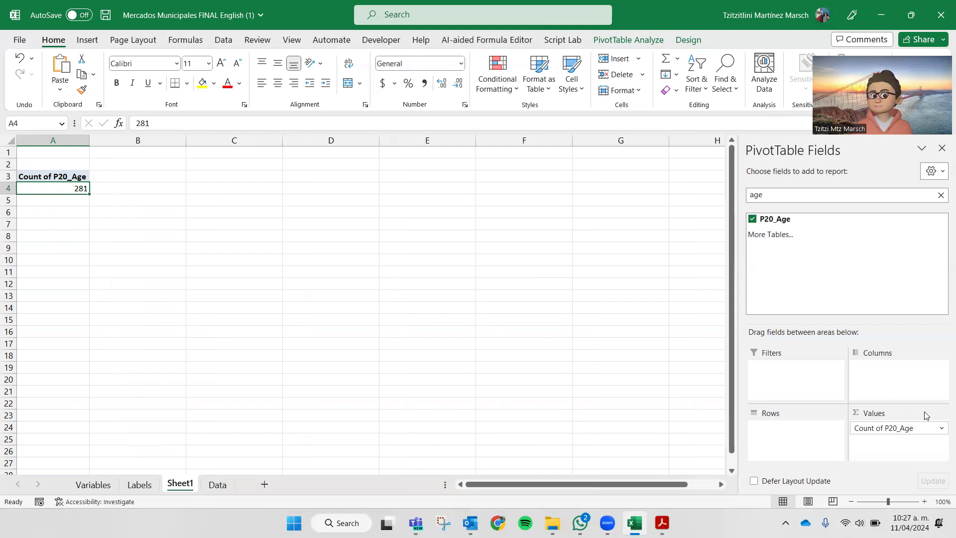
Remove P20_Age from the PivotTable layout and clear the field search to restore the full list
{"action": "left_click_drag", "start_coordinate": [921, 427], "coordinate": [552, 415]}
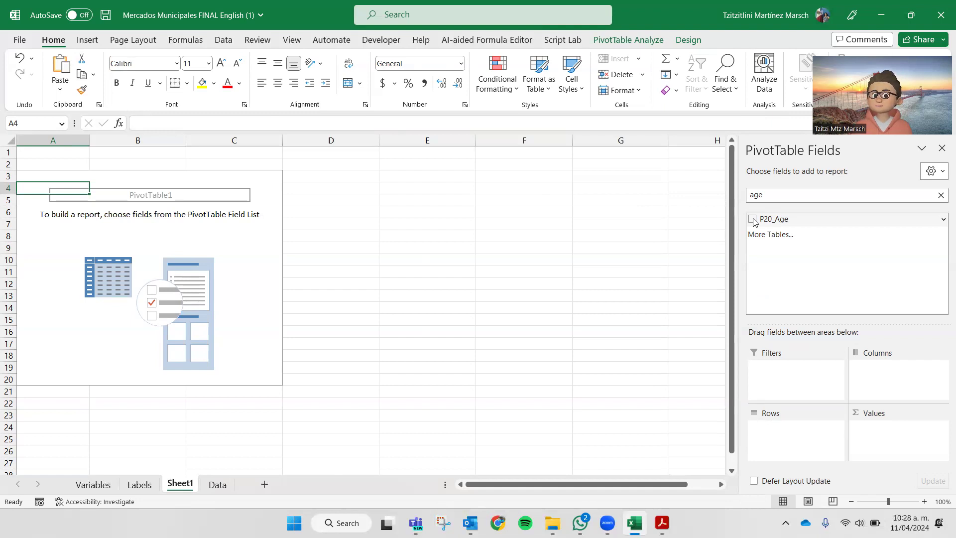
{"action": "left_click", "coordinate": [940, 195]}
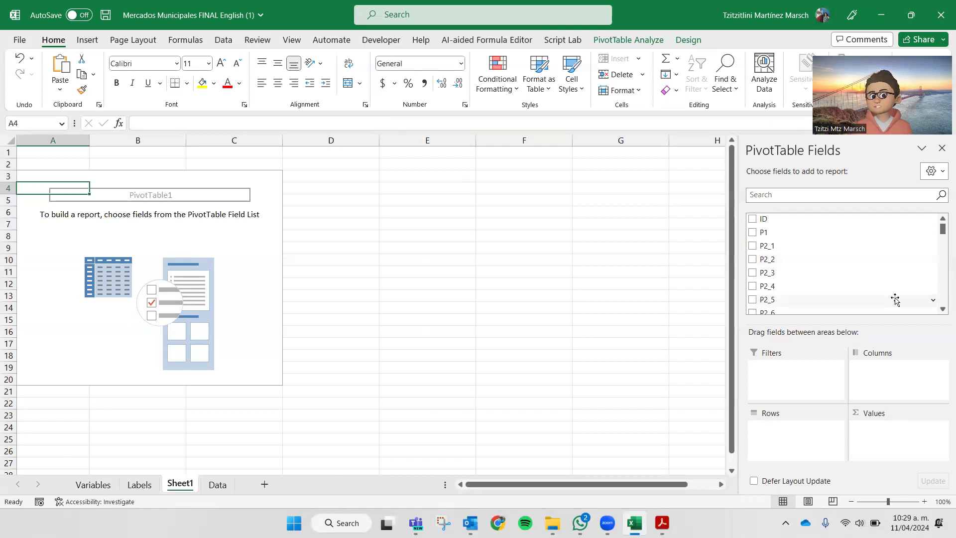
{"action": "scroll", "coordinate": [825, 290], "scroll_direction": "down", "scroll_amount": 2}
{"action": "scroll", "coordinate": [829, 290], "scroll_direction": "up", "scroll_amount": 2}
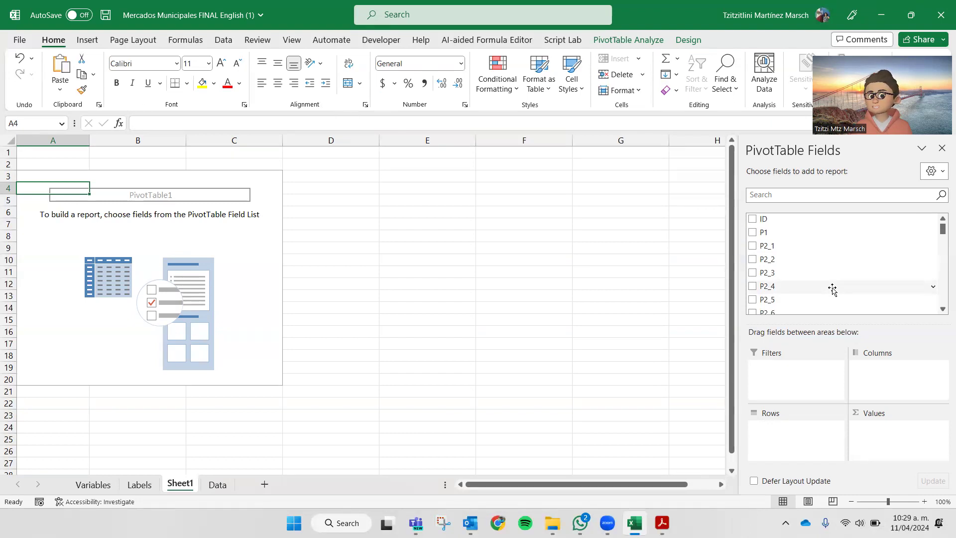
Place the P3 field in the Rows area of the PivotTable
{"action": "scroll", "coordinate": [832, 288], "scroll_direction": "down", "scroll_amount": 3}
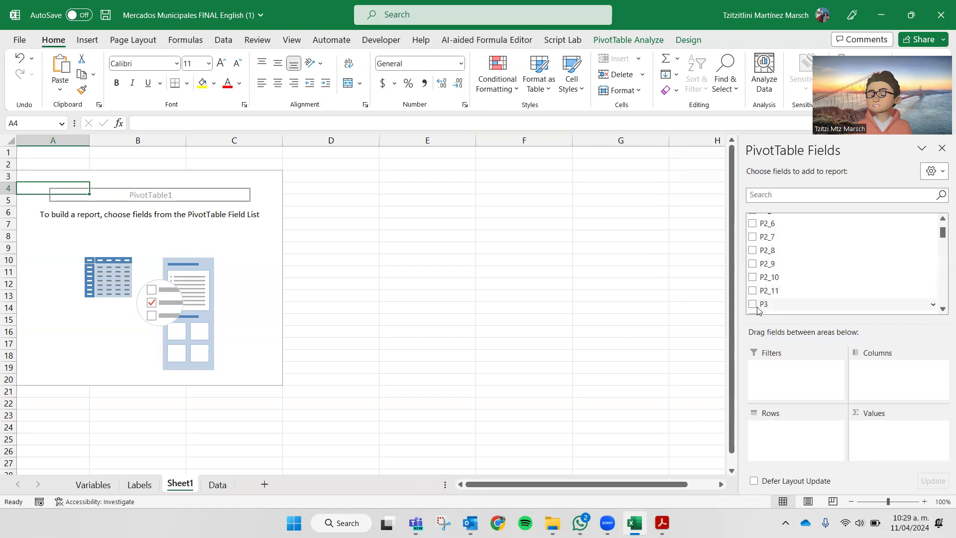
{"action": "left_click_drag", "start_coordinate": [763, 305], "coordinate": [788, 445]}
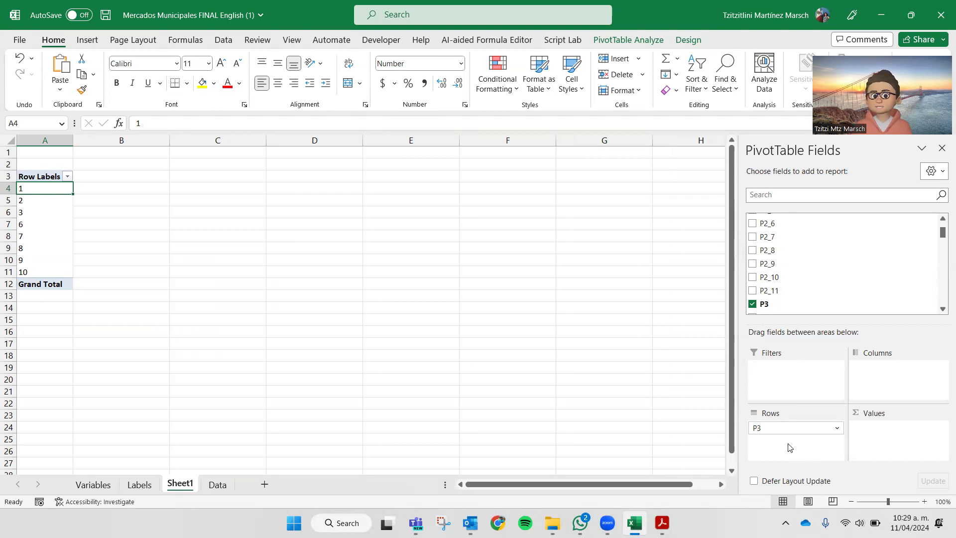
{"action": "left_click", "coordinate": [781, 428]}
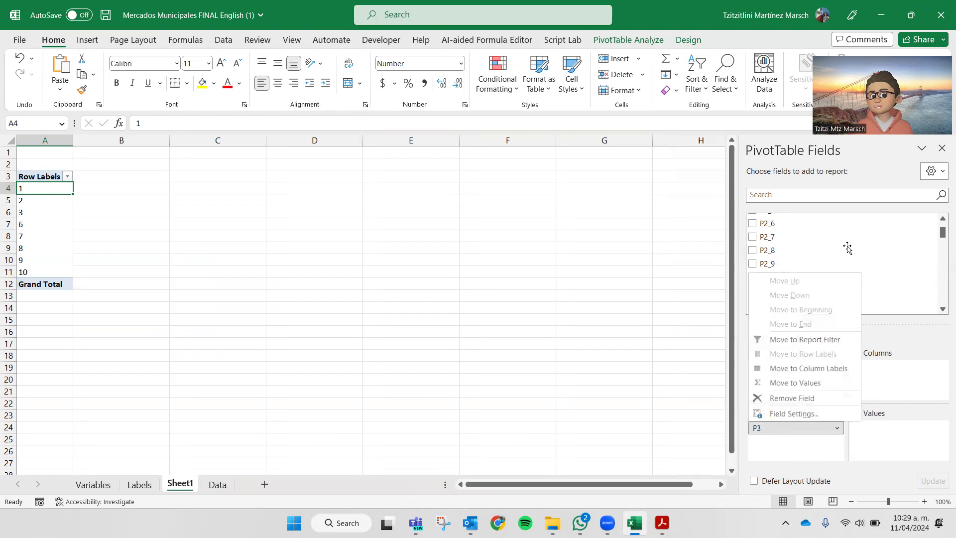
{"action": "left_click", "coordinate": [941, 253]}
Place the P20_Age field in the Columns area of the PivotTable
{"action": "left_click_drag", "start_coordinate": [942, 241], "coordinate": [942, 298]}
{"action": "scroll", "coordinate": [770, 270], "scroll_direction": "up", "scroll_amount": 3}
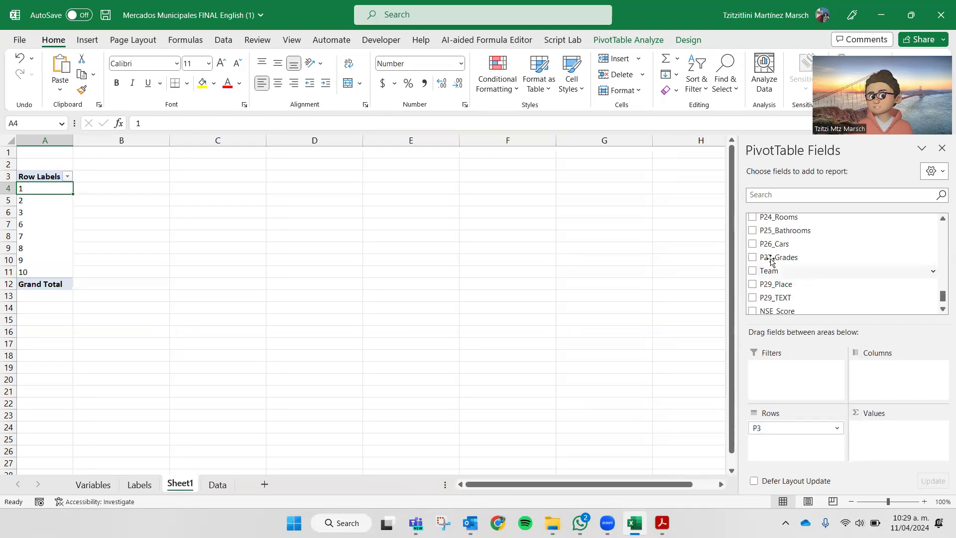
{"action": "scroll", "coordinate": [787, 264], "scroll_direction": "up", "scroll_amount": 3}
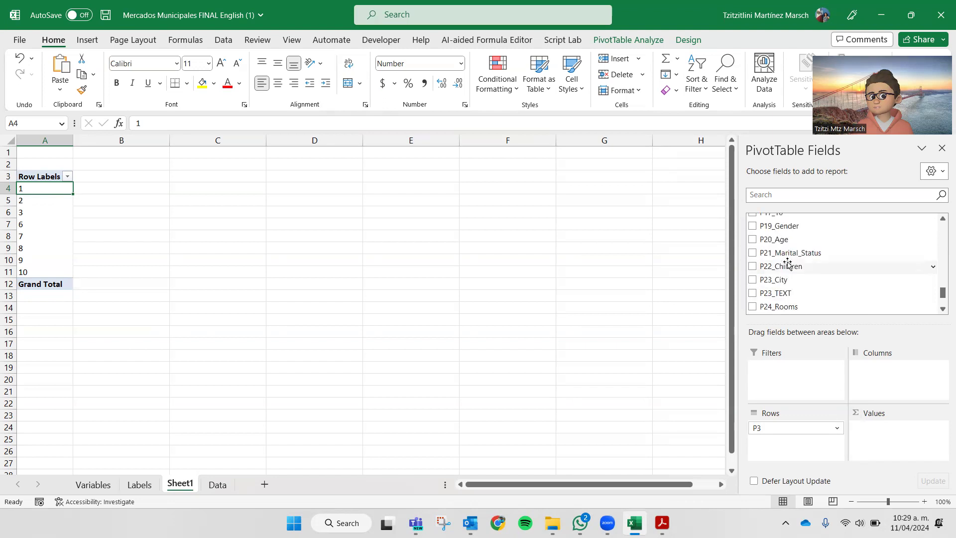
{"action": "left_click_drag", "start_coordinate": [788, 270], "coordinate": [907, 374]}
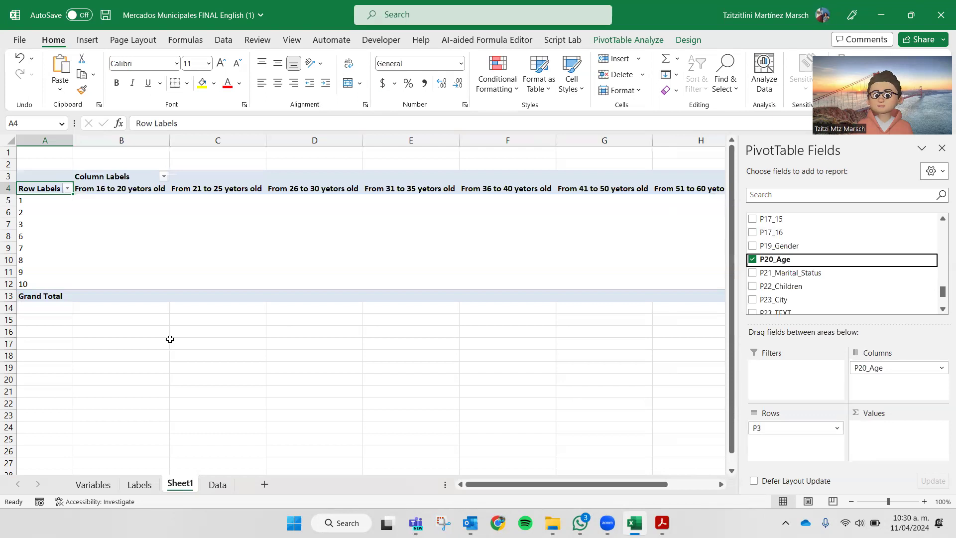
Add the ID field to the Values area to fill the empty body of the PivotTable
{"action": "left_click", "coordinate": [97, 201]}
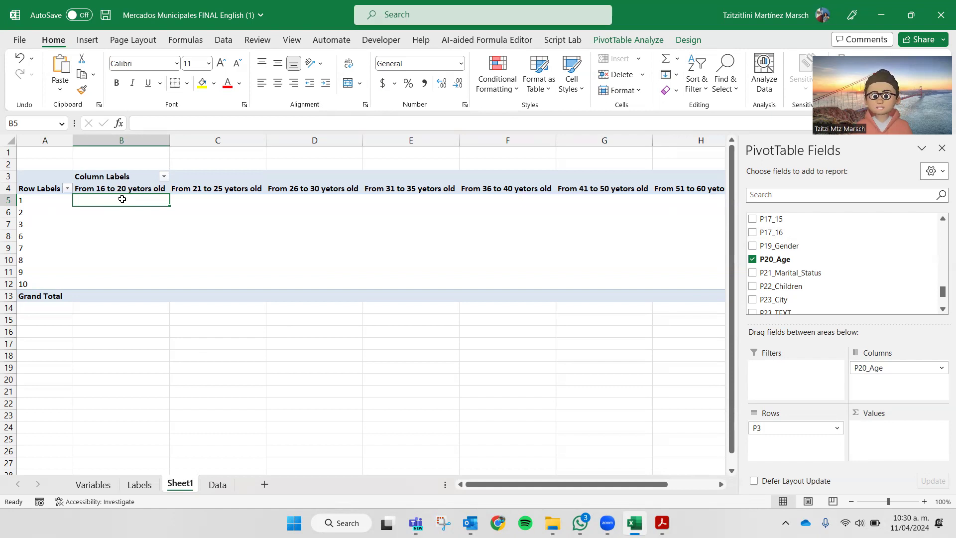
{"action": "left_click_drag", "start_coordinate": [942, 293], "coordinate": [927, 209]}
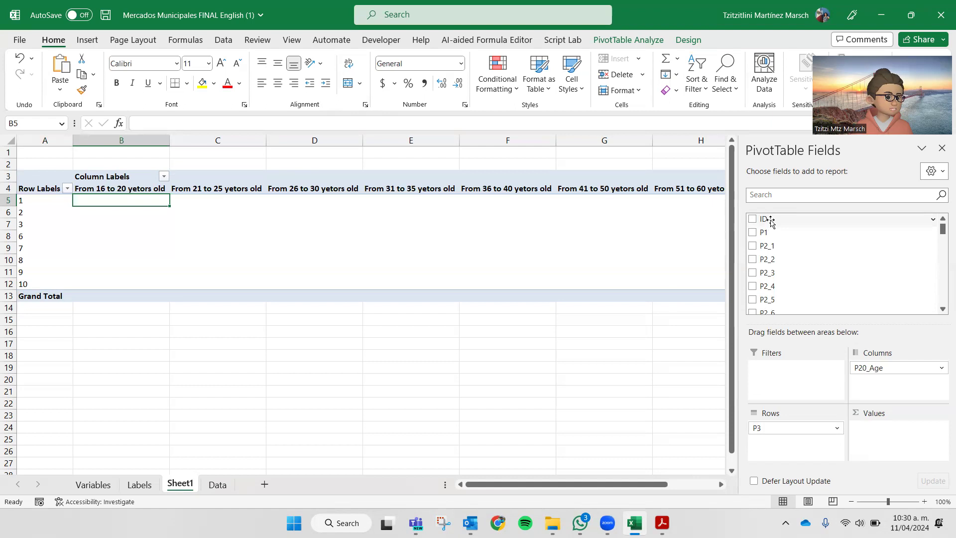
{"action": "left_click_drag", "start_coordinate": [770, 221], "coordinate": [873, 439]}
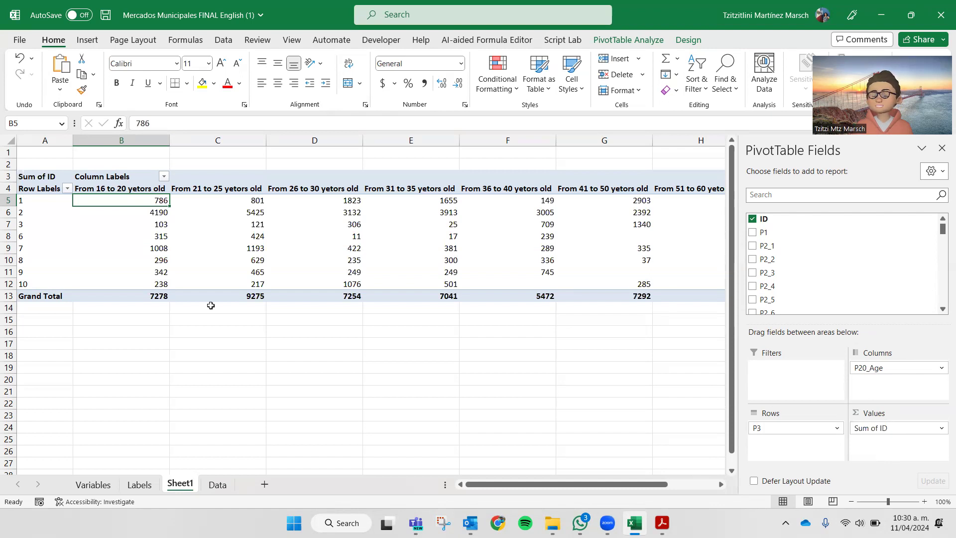
Examine the respondent IDs in column A of the Data sheet, and return to the PivotTable on Sheet1
{"action": "left_click", "coordinate": [218, 485]}
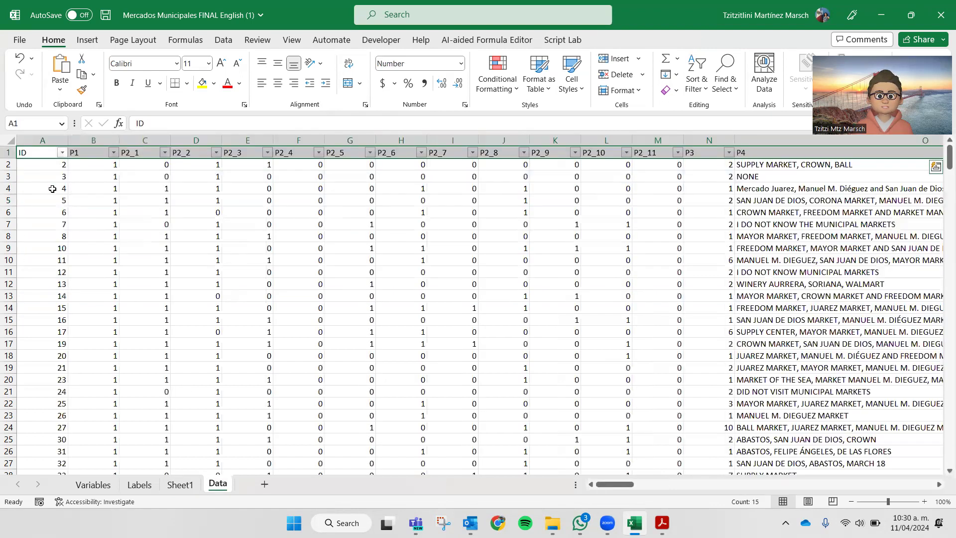
{"action": "left_click", "coordinate": [53, 168]}
{"action": "mouse_move", "coordinate": [54, 171]}
{"action": "left_mouse_down"}
{"action": "mouse_move", "coordinate": [57, 227]}
{"action": "mouse_move", "coordinate": [58, 167]}
{"action": "mouse_move", "coordinate": [69, 178]}
{"action": "left_mouse_up"}
{"action": "left_click", "coordinate": [503, 294]}
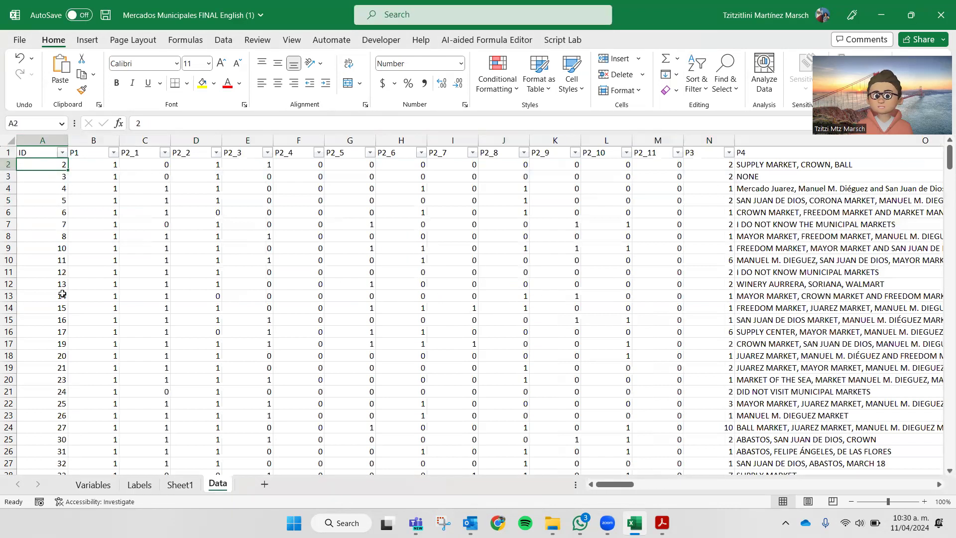
{"action": "left_click", "coordinate": [180, 484]}
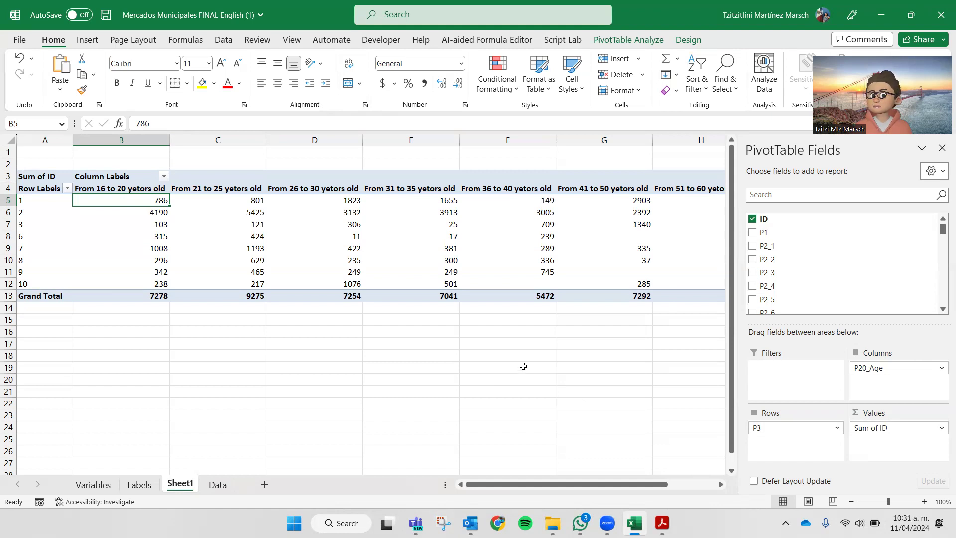
Check the ID column of the Data sheet down to its last record, and return to Sheet1
{"action": "left_click", "coordinate": [217, 483]}
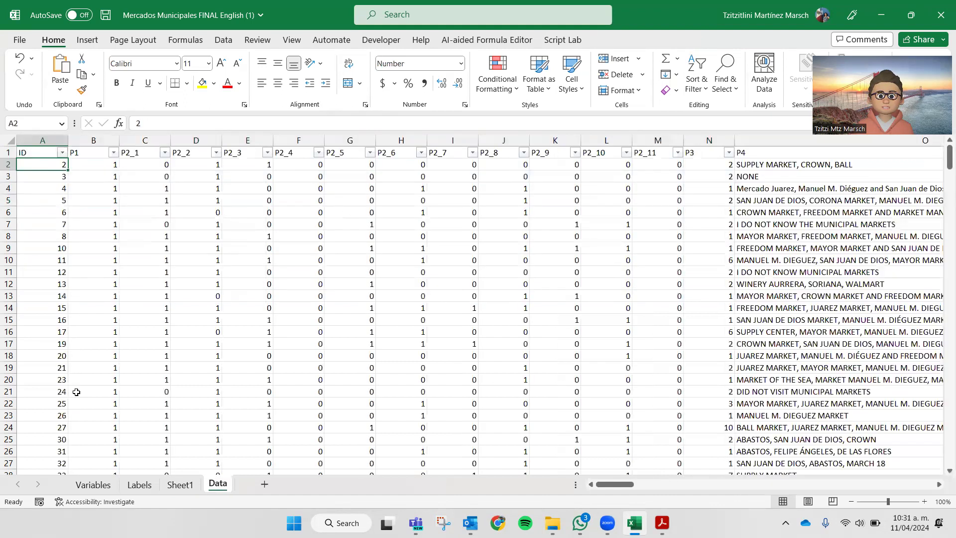
{"action": "scroll", "coordinate": [76, 391], "scroll_direction": "down", "scroll_amount": 7}
{"action": "left_click", "coordinate": [46, 414]}
{"action": "key", "text": "ctrl+shift+Down"}
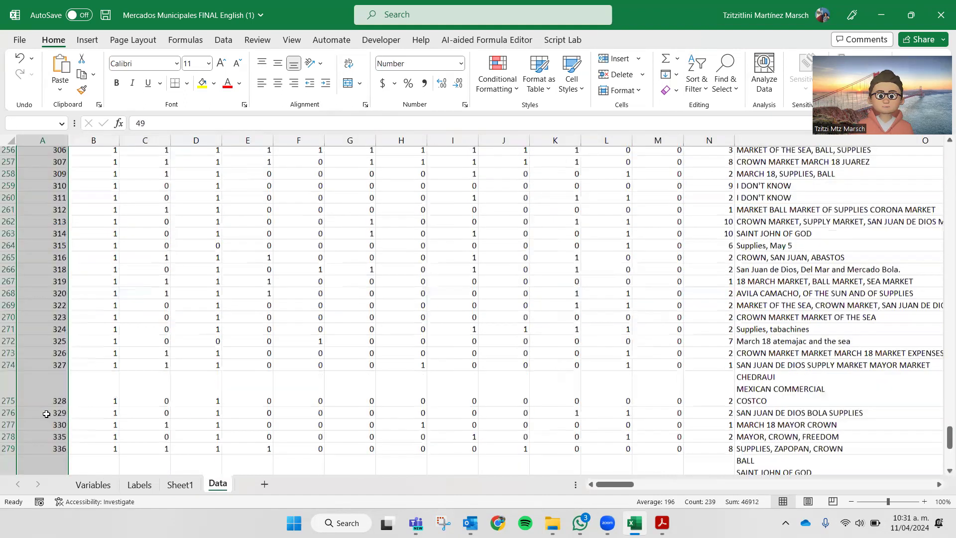
{"action": "left_click", "coordinate": [55, 442]}
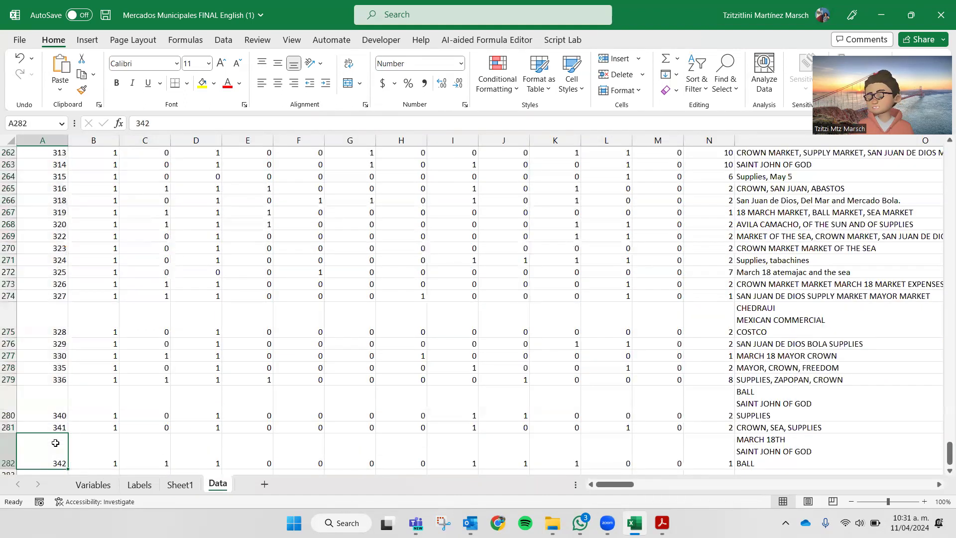
{"action": "left_click", "coordinate": [194, 489]}
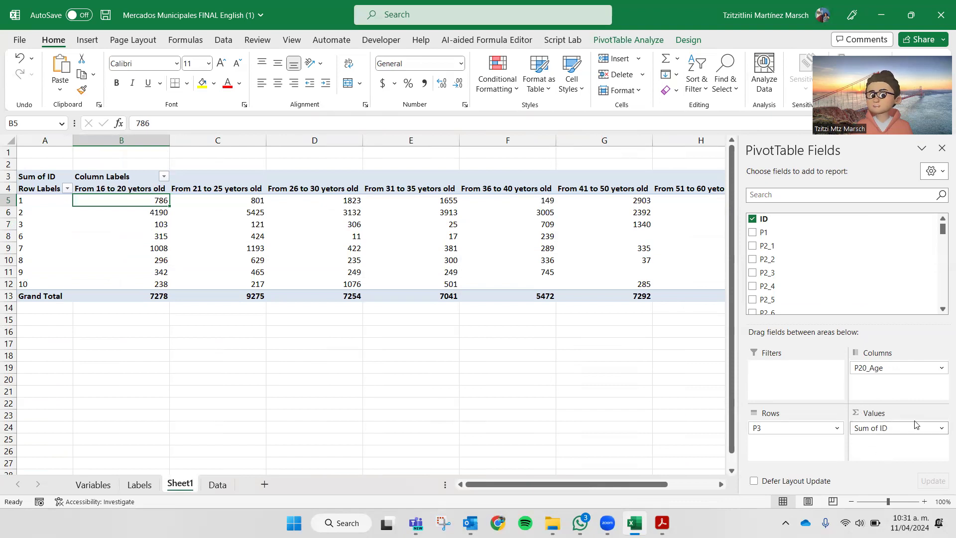
Change the value field settings of Sum of ID so that it summarizes by Count
{"action": "left_click", "coordinate": [941, 429]}
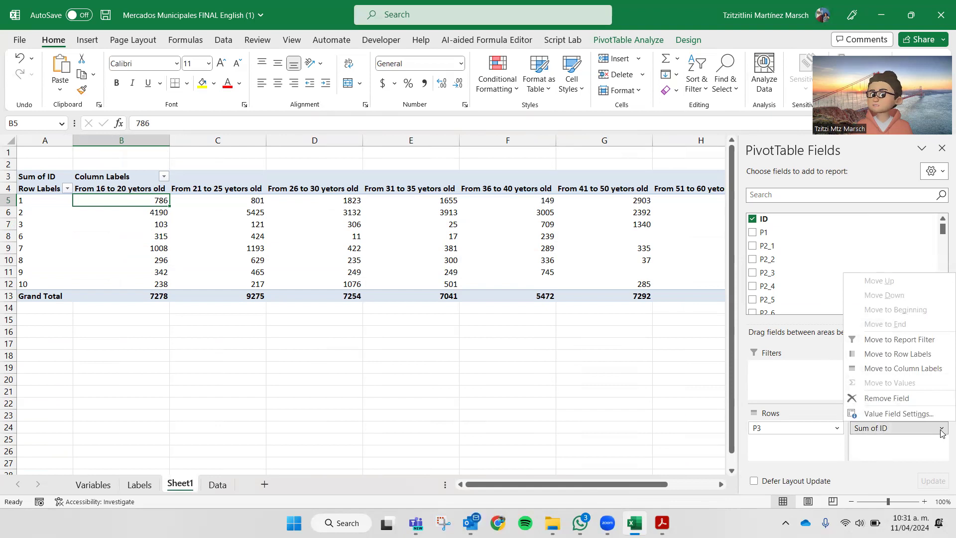
{"action": "left_click", "coordinate": [899, 414]}
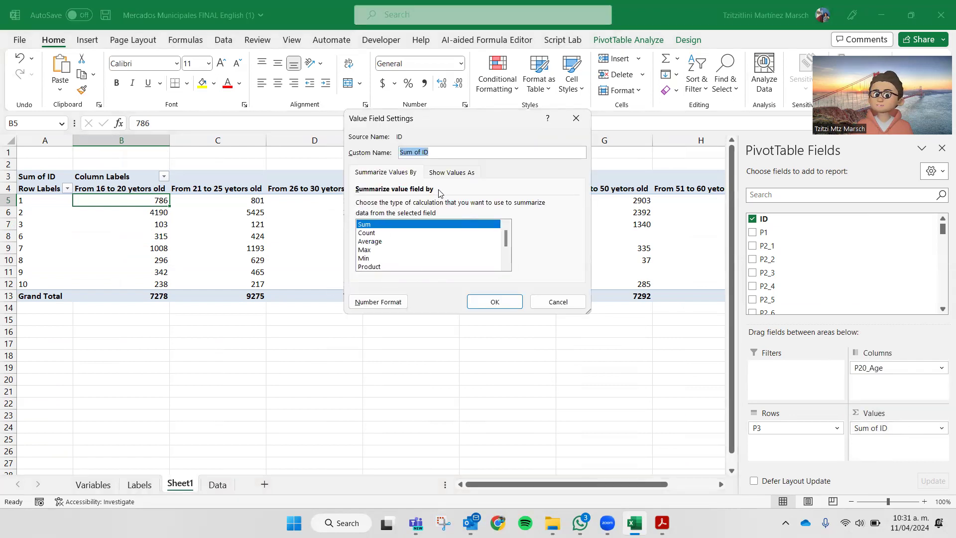
{"action": "left_click", "coordinate": [399, 233]}
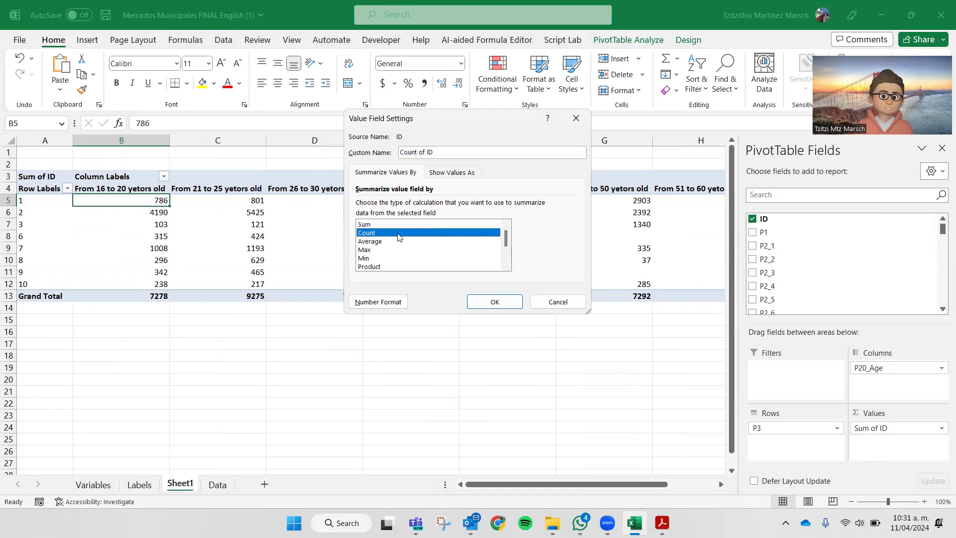
{"action": "left_click", "coordinate": [480, 301]}
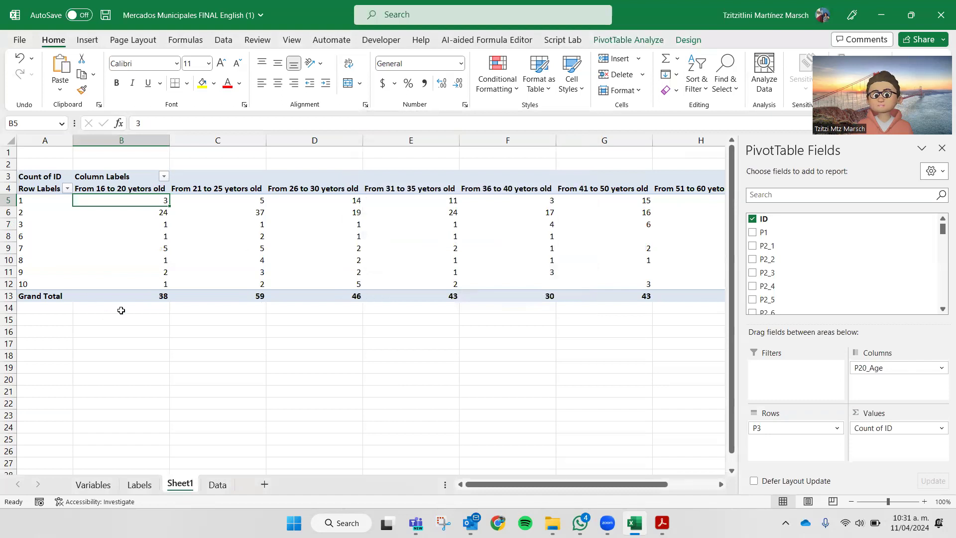
Swap the layout so P20_Age is in Rows and P3 in Columns, and inspect the grand totals for answers 2 and 1
{"action": "left_click", "coordinate": [121, 310]}
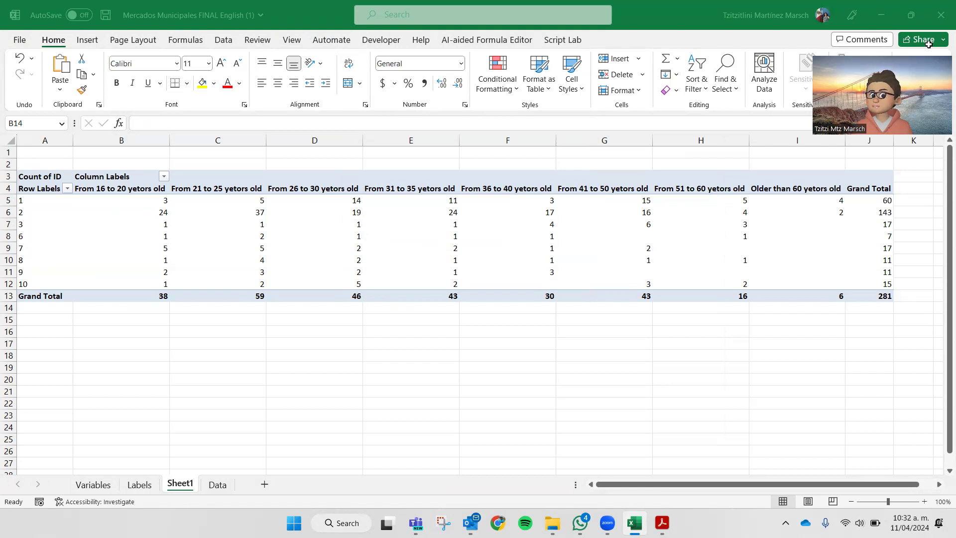
{"action": "left_click", "coordinate": [494, 209]}
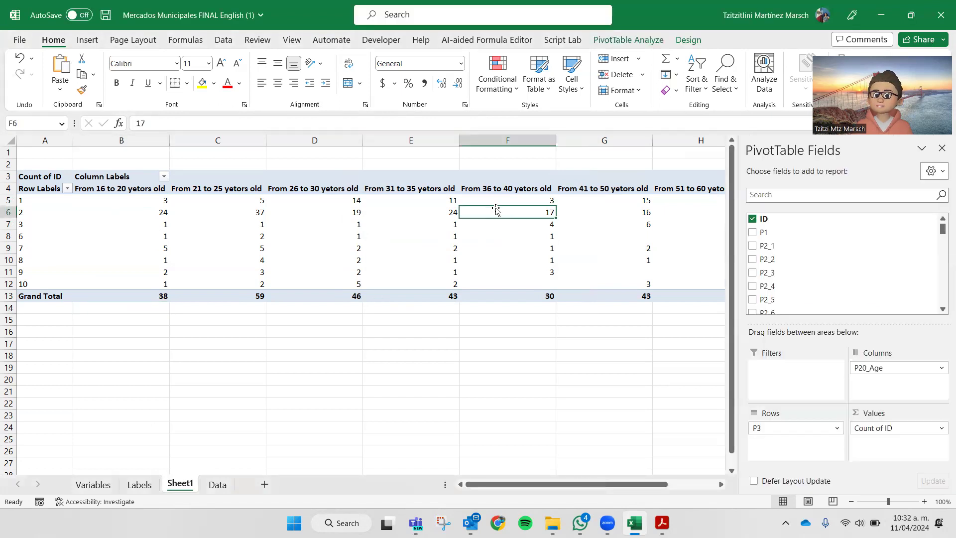
{"action": "mouse_move", "coordinate": [870, 367]}
{"action": "left_mouse_down"}
{"action": "mouse_move", "coordinate": [791, 406]}
{"action": "mouse_move", "coordinate": [792, 463]}
{"action": "mouse_move", "coordinate": [884, 410]}
{"action": "mouse_move", "coordinate": [865, 376]}
{"action": "mouse_move", "coordinate": [874, 369]}
{"action": "mouse_move", "coordinate": [766, 418]}
{"action": "mouse_move", "coordinate": [770, 446]}
{"action": "mouse_move", "coordinate": [763, 427]}
{"action": "mouse_move", "coordinate": [799, 376]}
{"action": "mouse_move", "coordinate": [889, 385]}
{"action": "mouse_move", "coordinate": [874, 373]}
{"action": "left_mouse_up"}
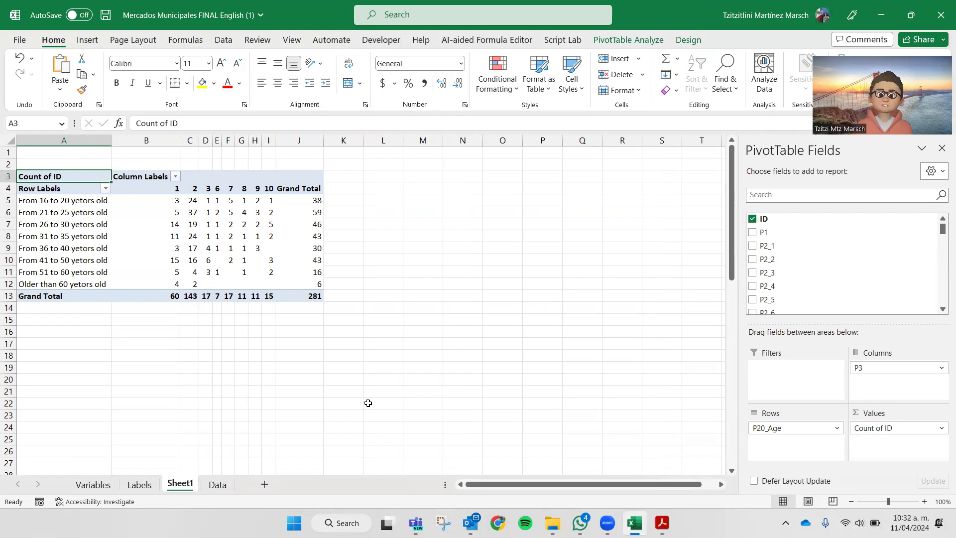
{"action": "left_click", "coordinate": [188, 299]}
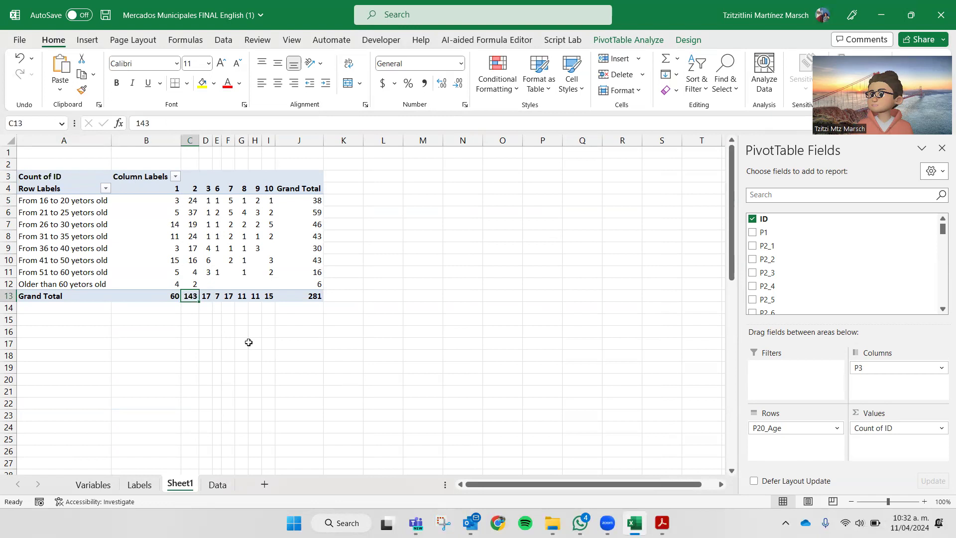
{"action": "left_click", "coordinate": [152, 296]}
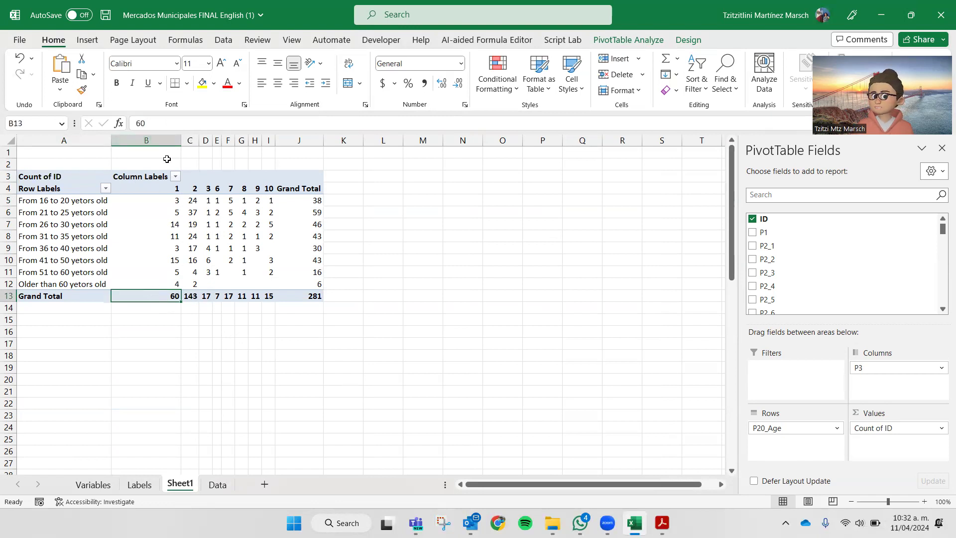
Examine the PivotTable's grand totals for answers 2, 1 and 6
{"action": "mouse_move", "coordinate": [164, 273]}
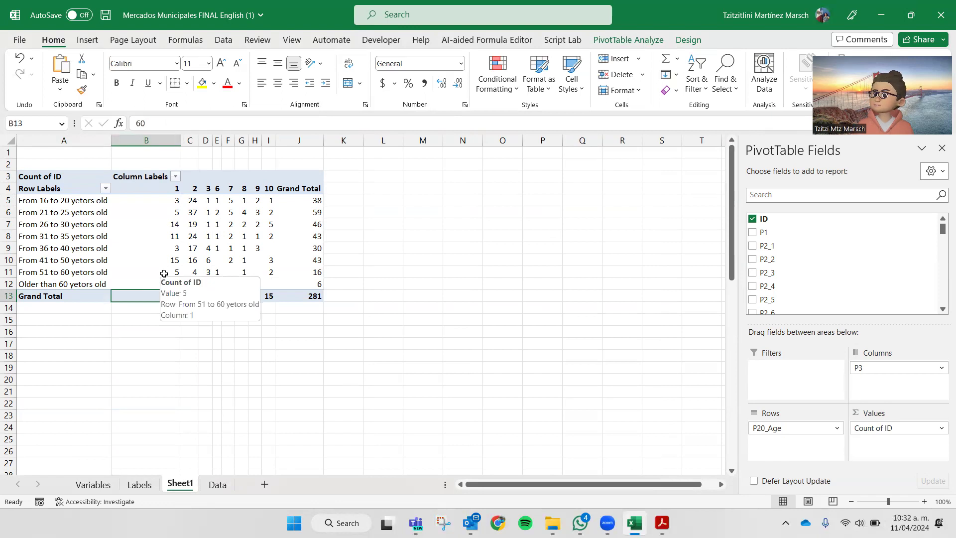
{"action": "left_click", "coordinate": [164, 335]}
{"action": "left_click", "coordinate": [193, 297]}
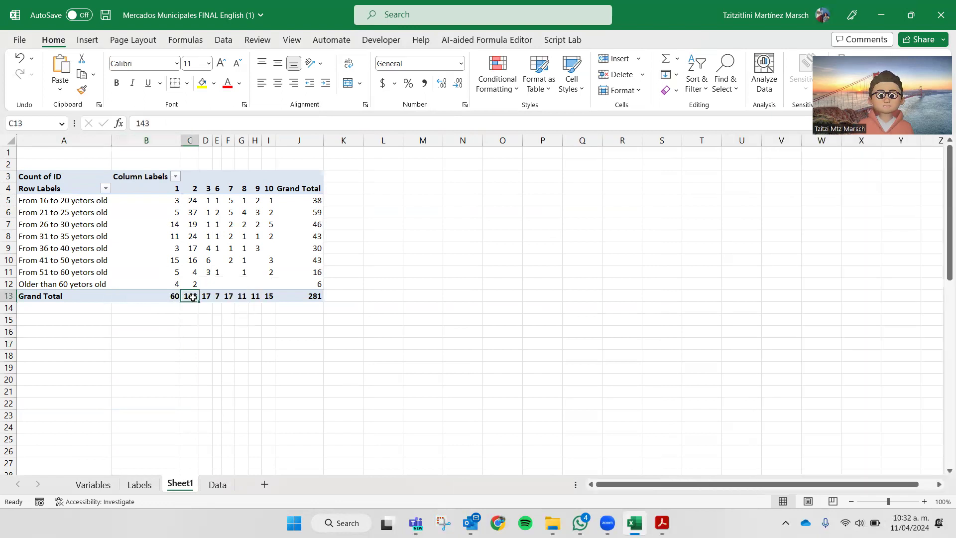
{"action": "mouse_move", "coordinate": [193, 297]}
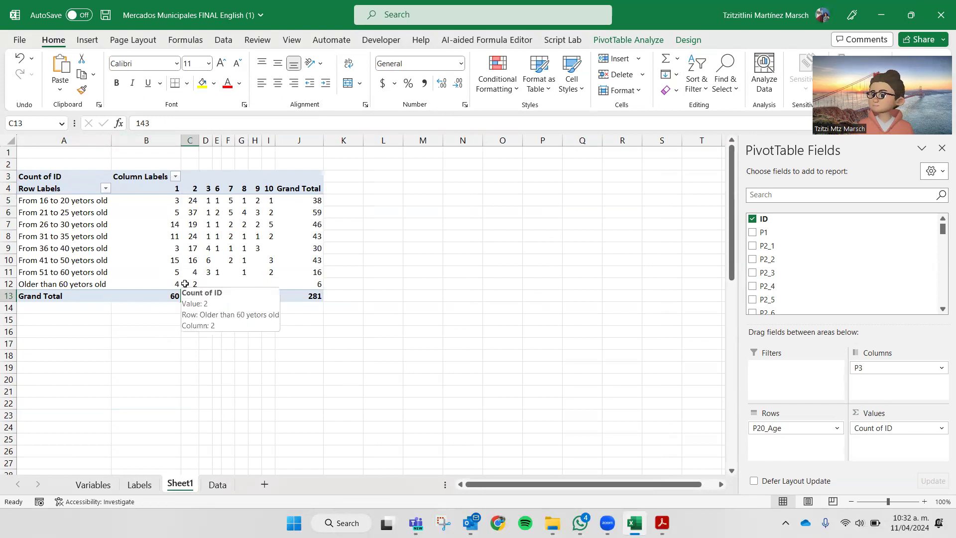
{"action": "left_click", "coordinate": [165, 294]}
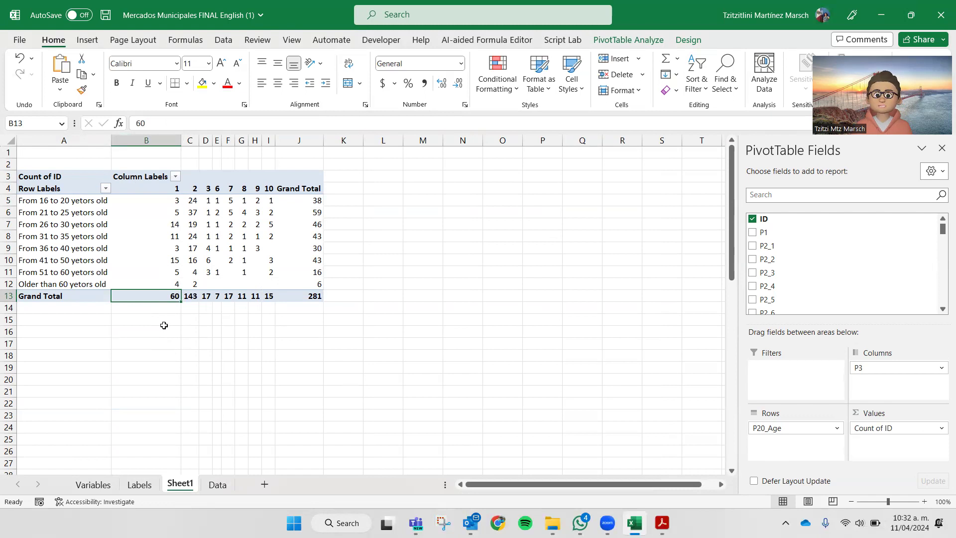
{"action": "left_click", "coordinate": [217, 294]}
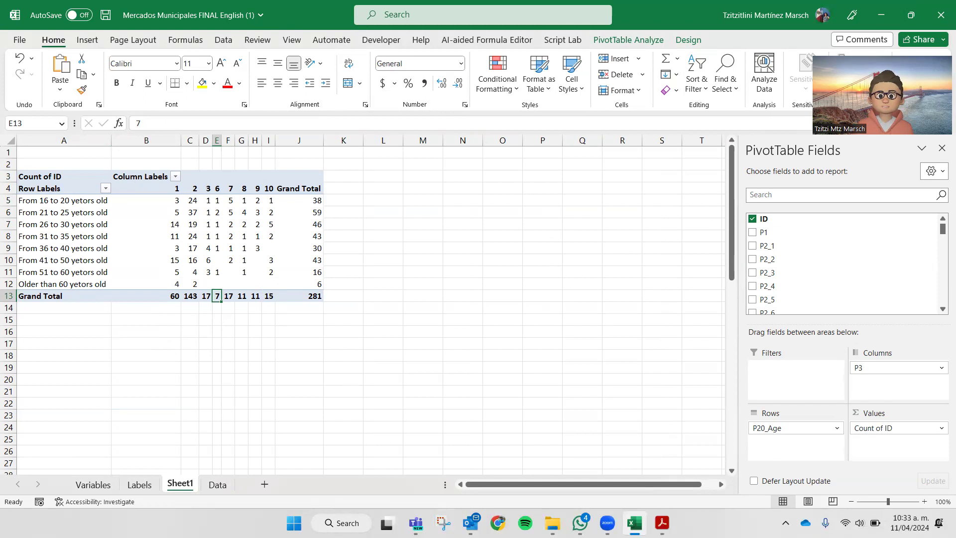
{"action": "key", "text": "alt+Tab"}
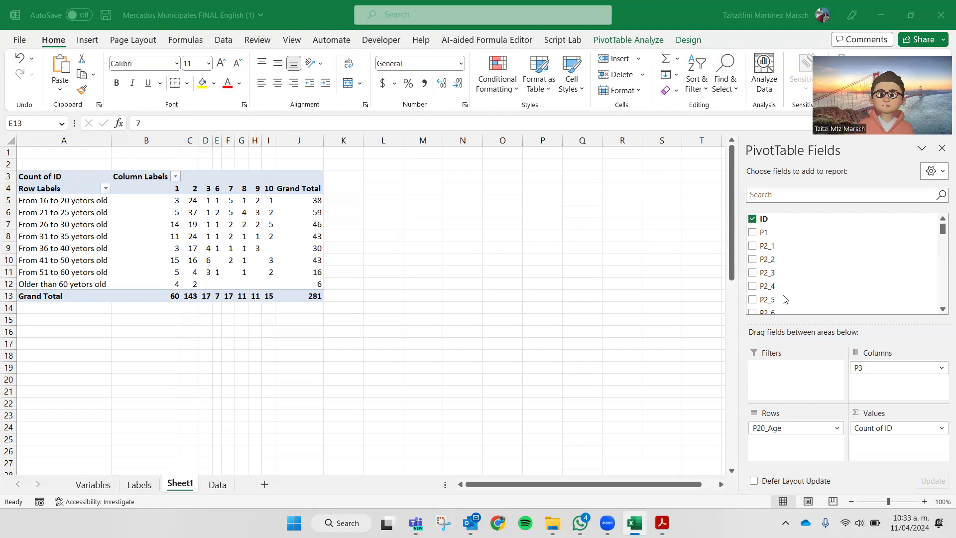
Examine the Older than 60 row for answers 3 to 10, and the grand total of the 21 to 25 age group
{"action": "left_click_drag", "start_coordinate": [206, 284], "coordinate": [299, 283]}
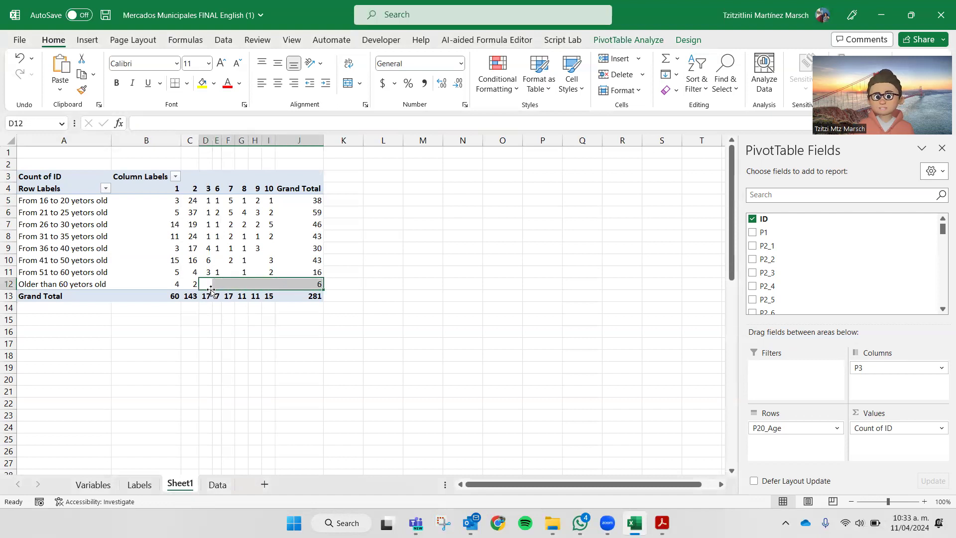
{"action": "left_click_drag", "start_coordinate": [207, 284], "coordinate": [272, 284]}
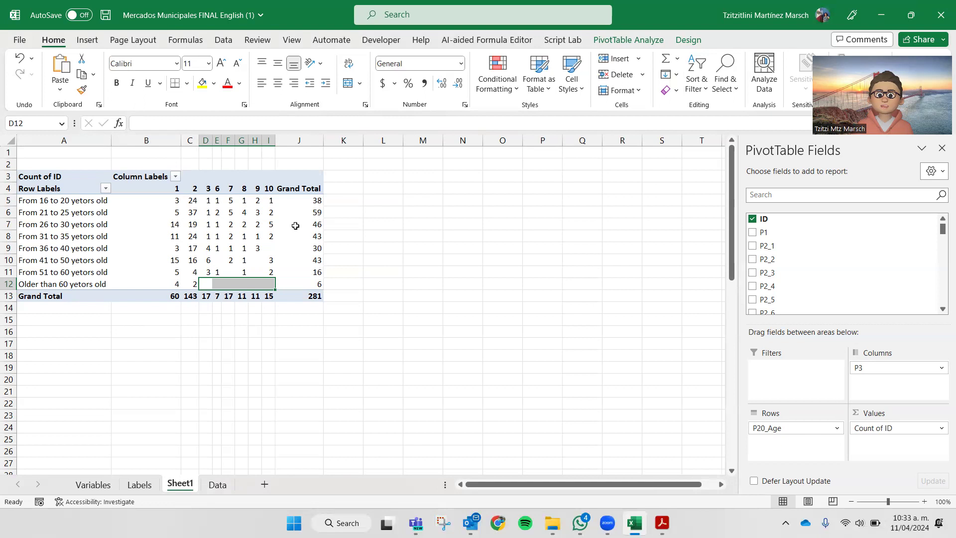
{"action": "left_click", "coordinate": [319, 210]}
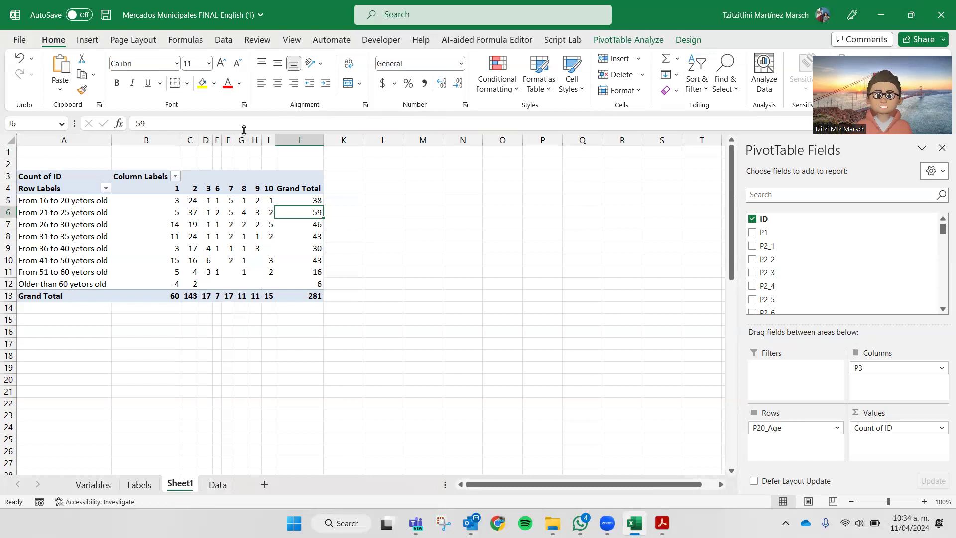
Inspect individual counts in the PivotTable, including the 16 to 20 age group's values for answers 8 and 2
{"action": "left_click", "coordinate": [72, 199]}
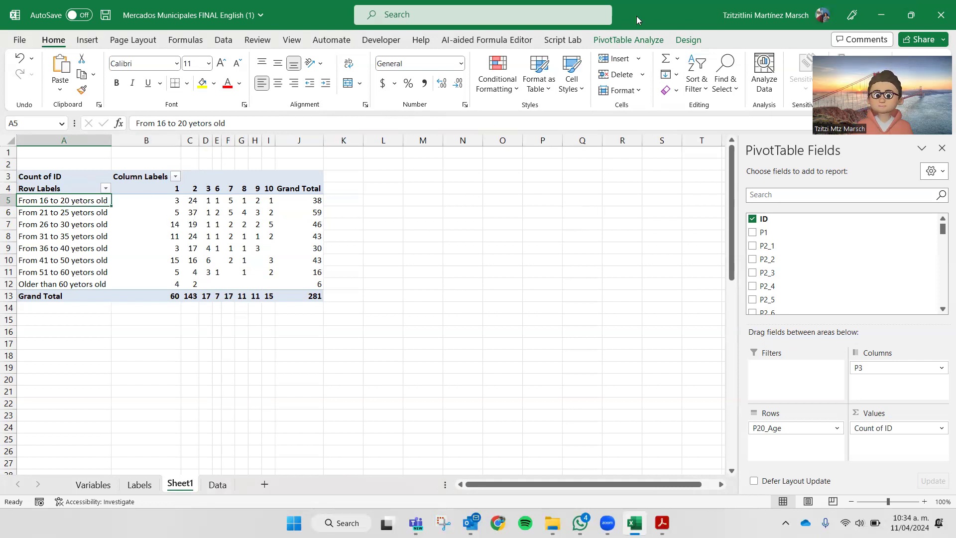
{"action": "left_click", "coordinate": [174, 236]}
{"action": "left_click", "coordinate": [242, 200]}
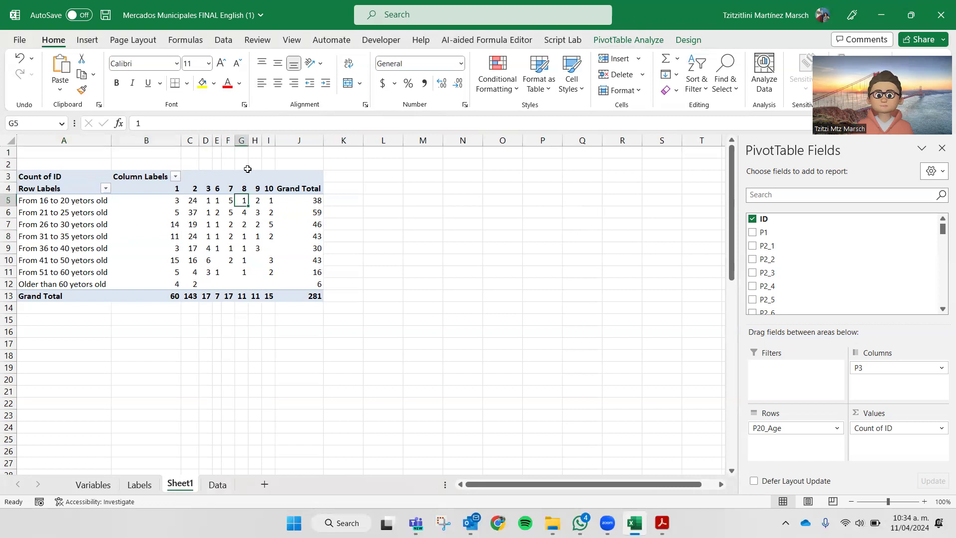
{"action": "left_click", "coordinate": [230, 201]}
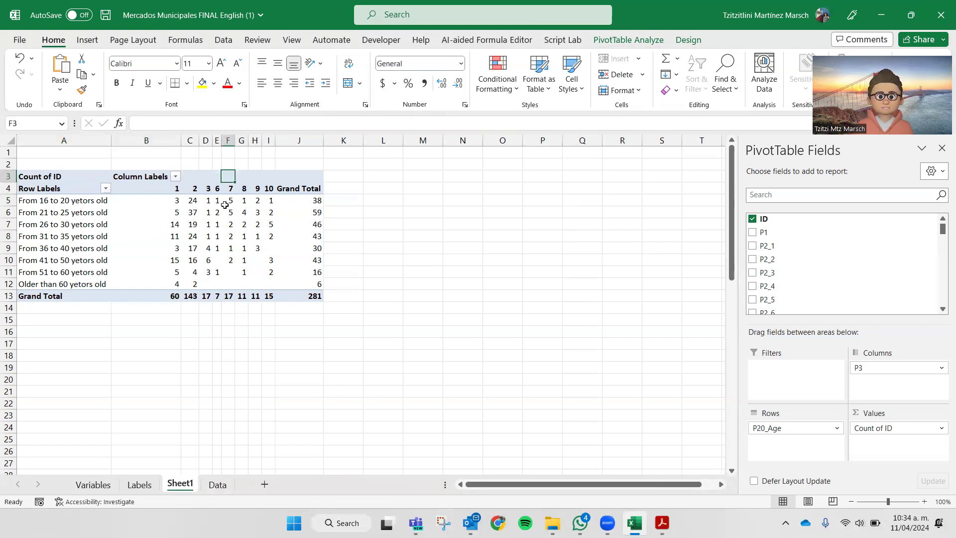
{"action": "left_click", "coordinate": [189, 204]}
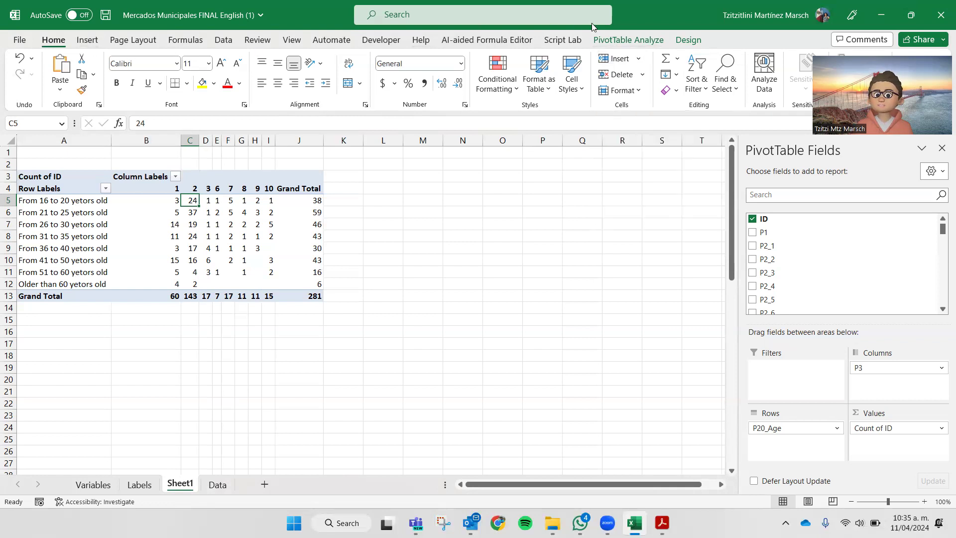
Start a PivotChart from the PivotTable, and preview the Clustered Column and Stacked Column types
{"action": "left_click", "coordinate": [605, 39]}
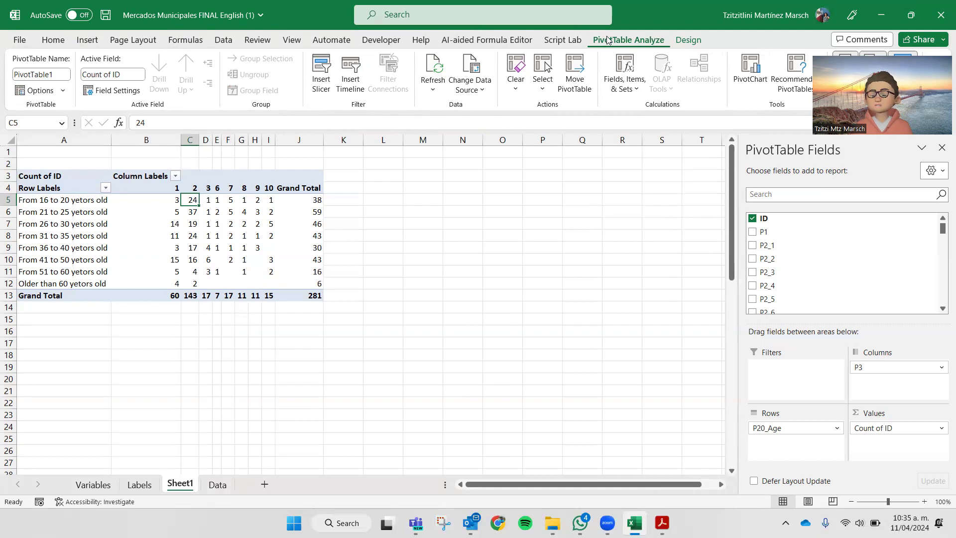
{"action": "left_click", "coordinate": [752, 75]}
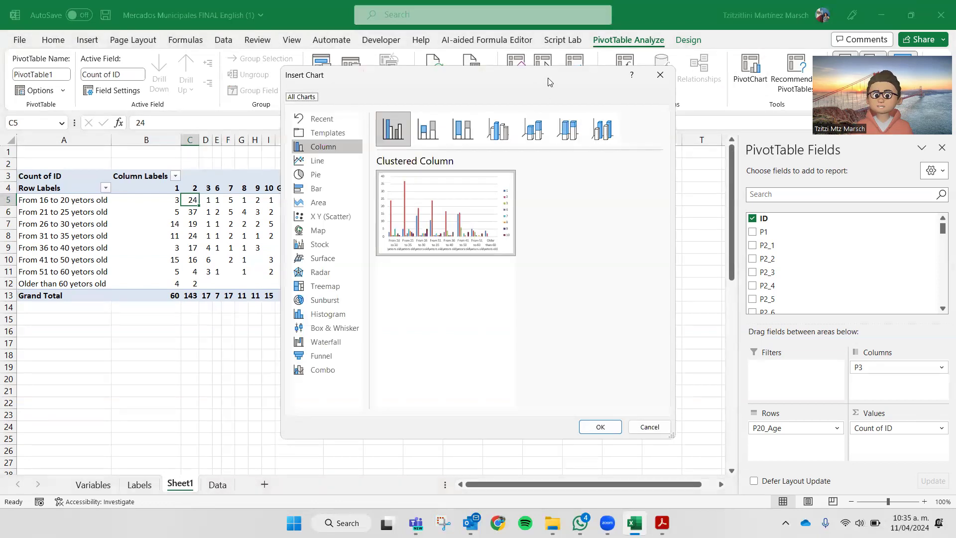
{"action": "left_click_drag", "start_coordinate": [547, 77], "coordinate": [617, 77]}
{"action": "mouse_move", "coordinate": [534, 244]}
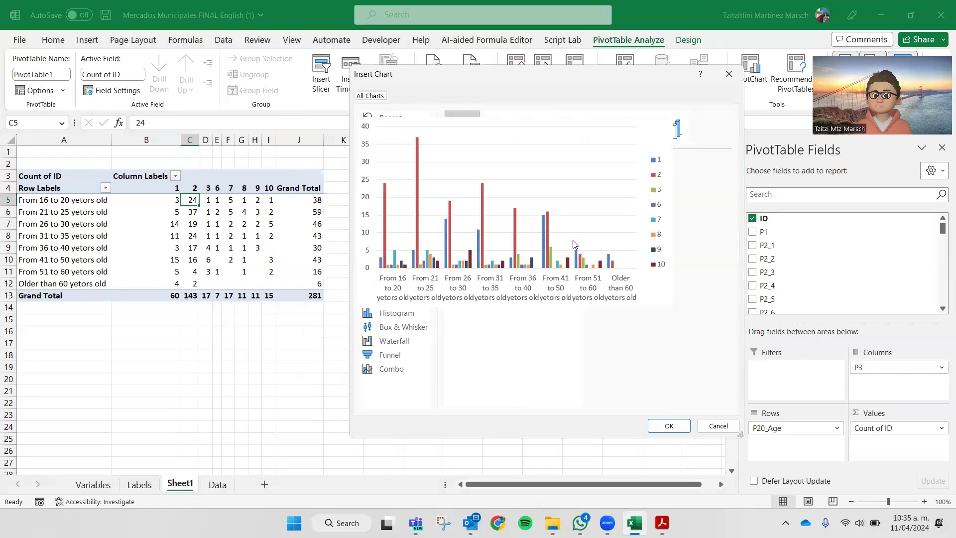
{"action": "mouse_move", "coordinate": [583, 194]}
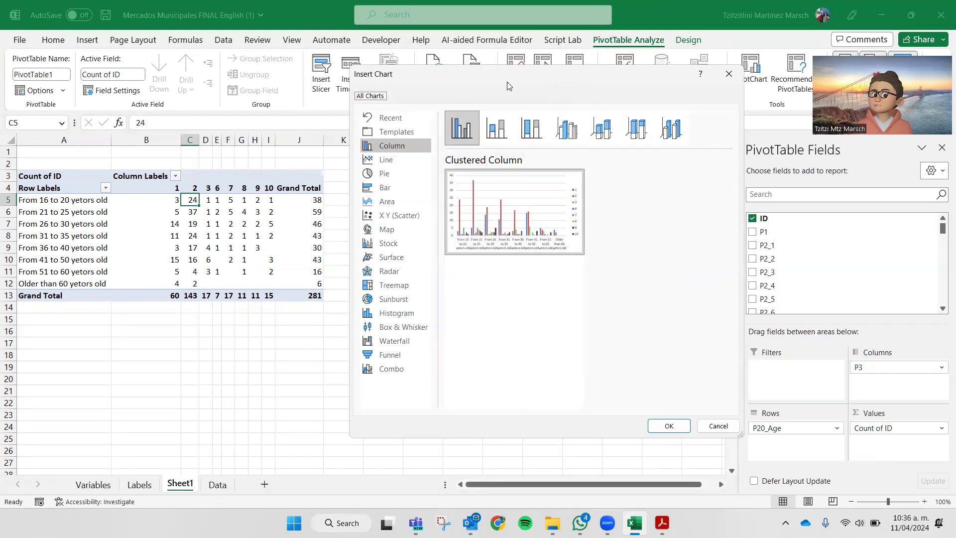
{"action": "left_click", "coordinate": [503, 134]}
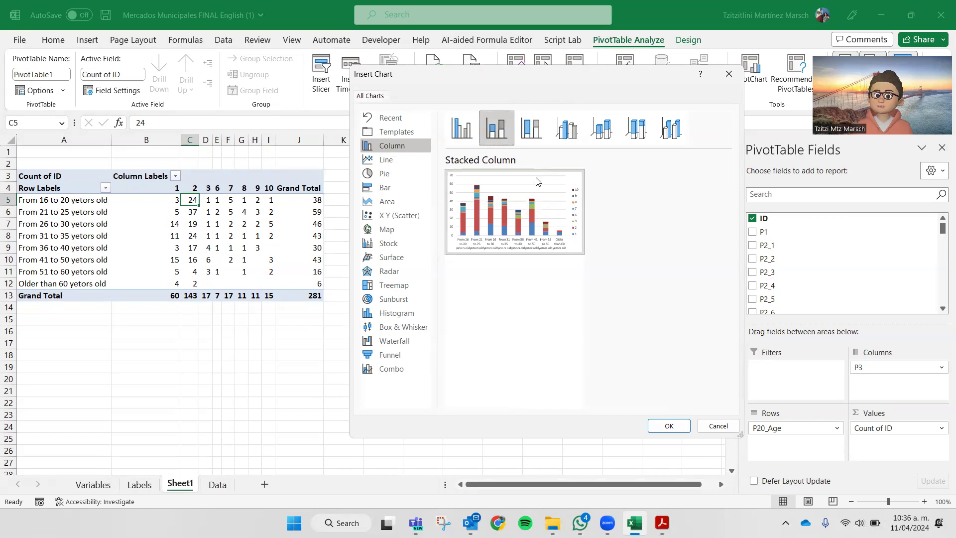
{"action": "mouse_move", "coordinate": [536, 182]}
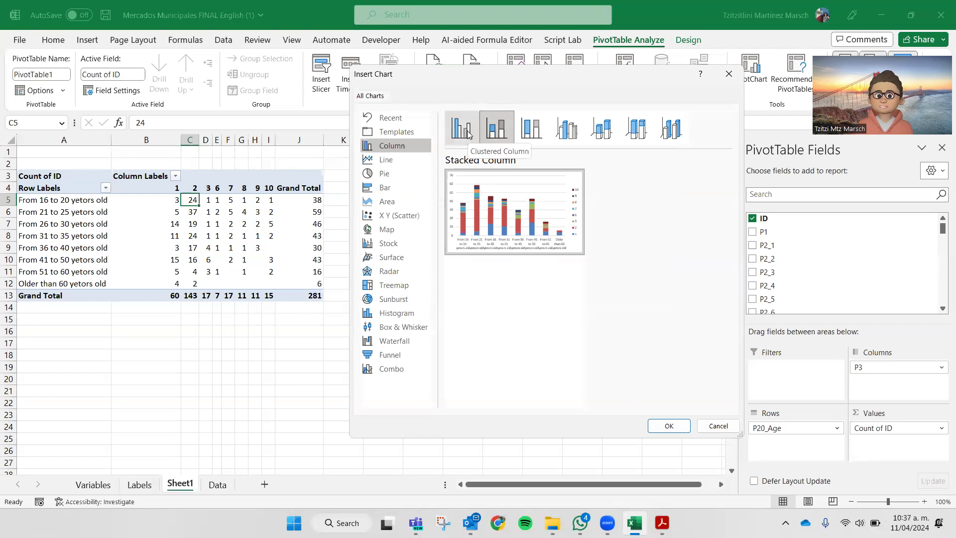
Compare the previews of the clustered and stacked variants of the column and bar chart types
{"action": "left_click", "coordinate": [466, 131]}
{"action": "mouse_move", "coordinate": [503, 217]}
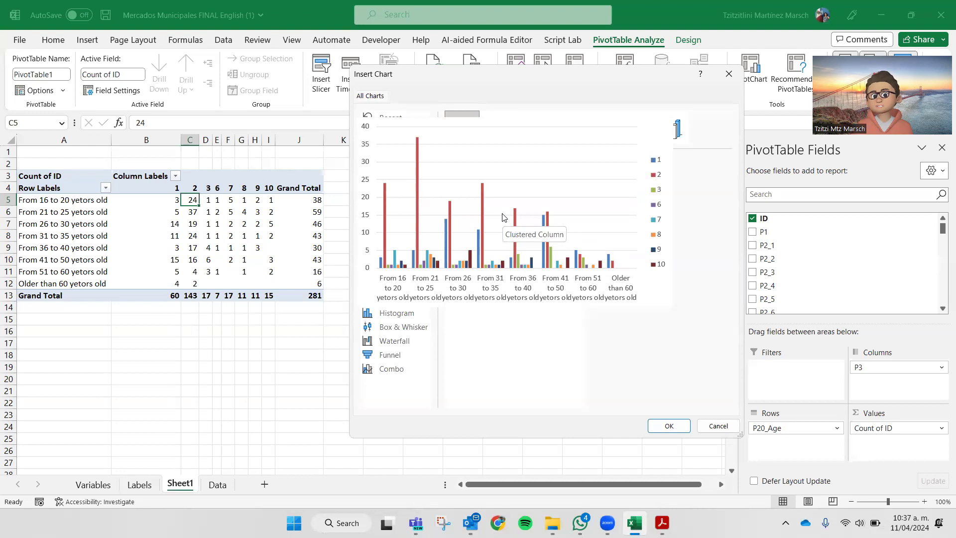
{"action": "left_click", "coordinate": [495, 134]}
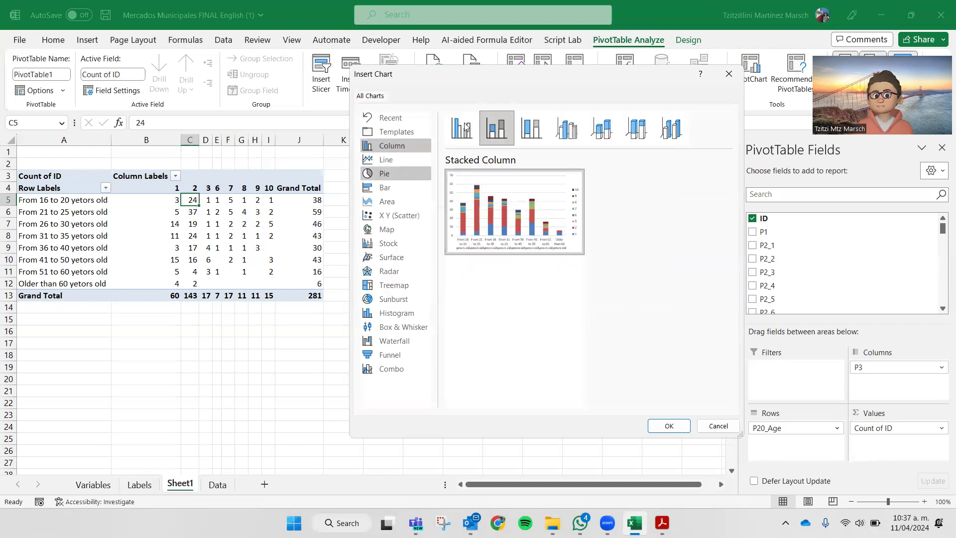
{"action": "left_click", "coordinate": [401, 188]}
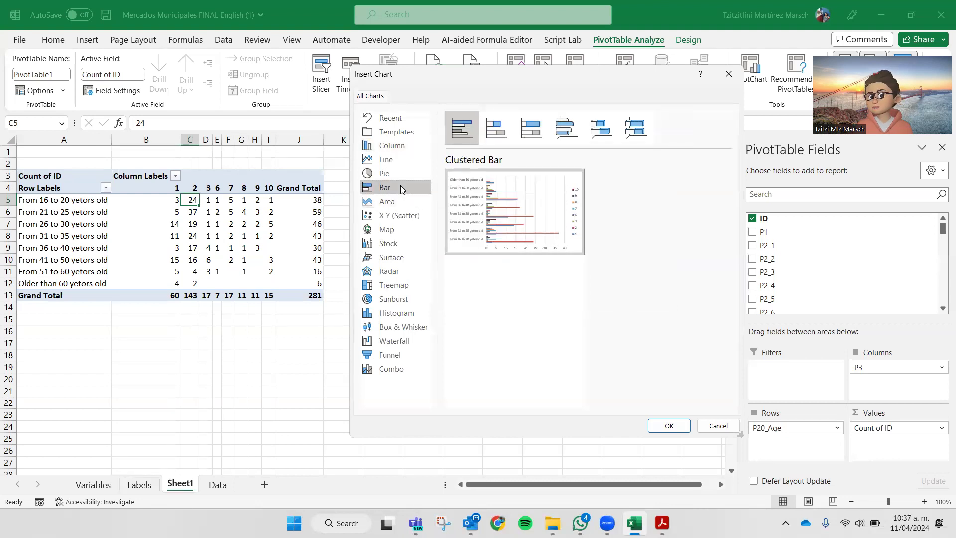
{"action": "left_click", "coordinate": [496, 131]}
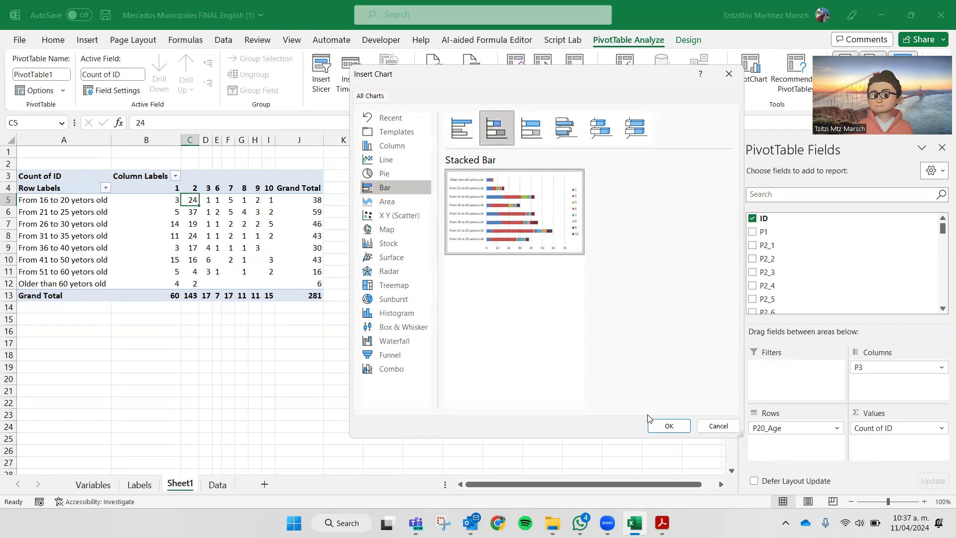
{"action": "mouse_move", "coordinate": [518, 226]}
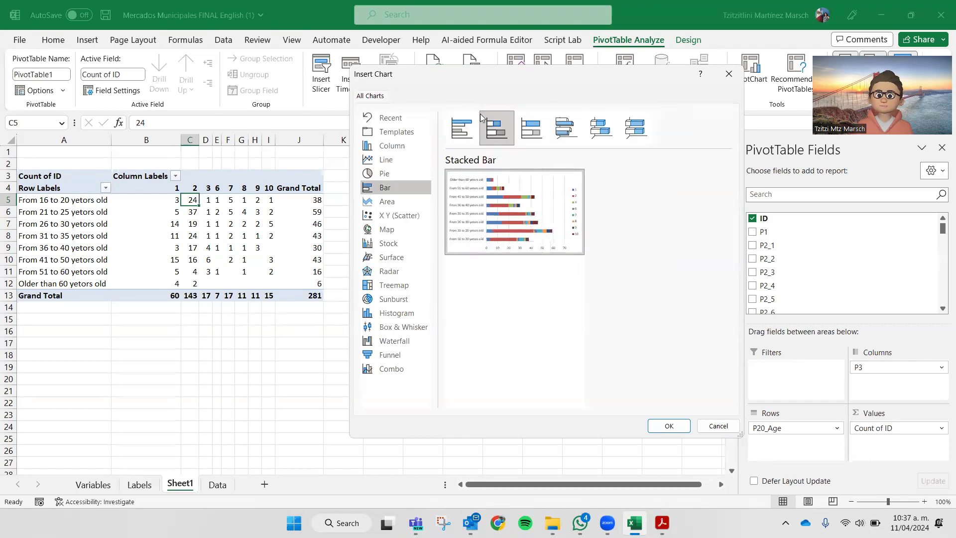
Insert the PivotChart as a Stacked Column chart and place it beside the PivotTable
{"action": "left_click", "coordinate": [399, 145]}
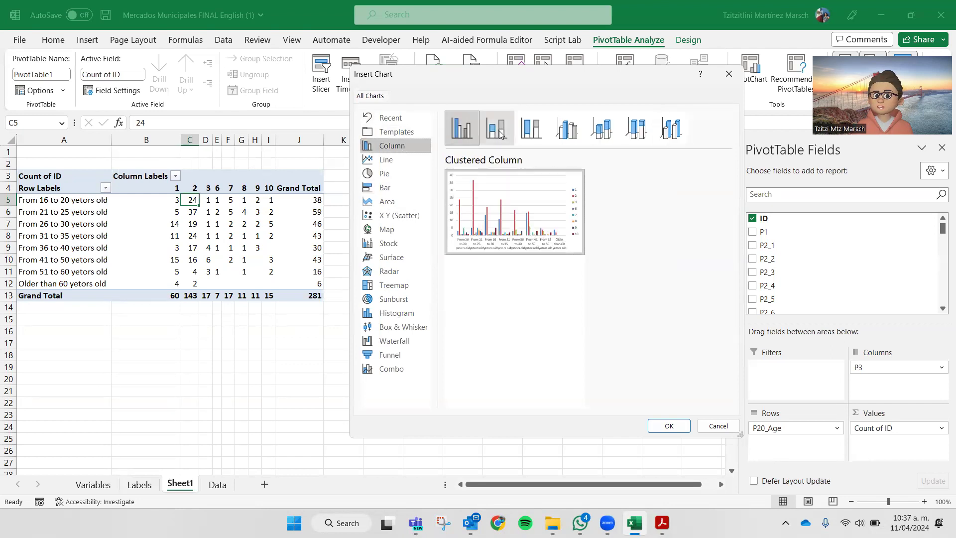
{"action": "left_click", "coordinate": [498, 132]}
{"action": "left_click", "coordinate": [682, 427]}
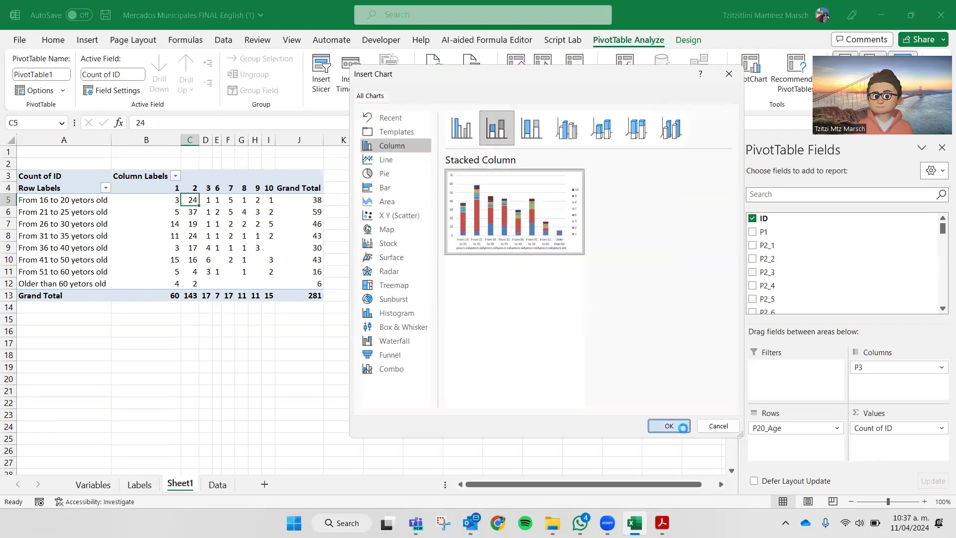
{"action": "left_click_drag", "start_coordinate": [440, 222], "coordinate": [561, 168]}
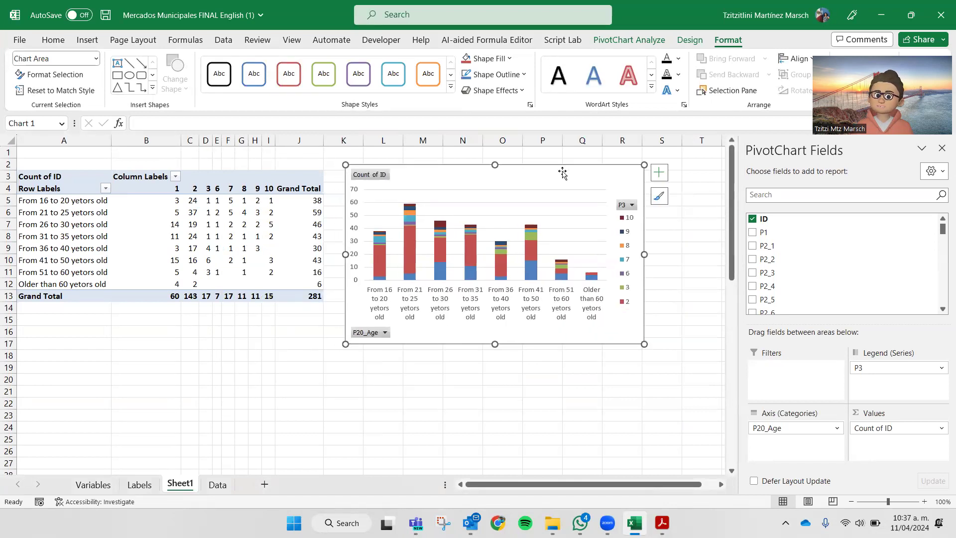
Review the filter options of the chart's P3 and P20_Age fields without changing them
{"action": "left_click", "coordinate": [633, 206]}
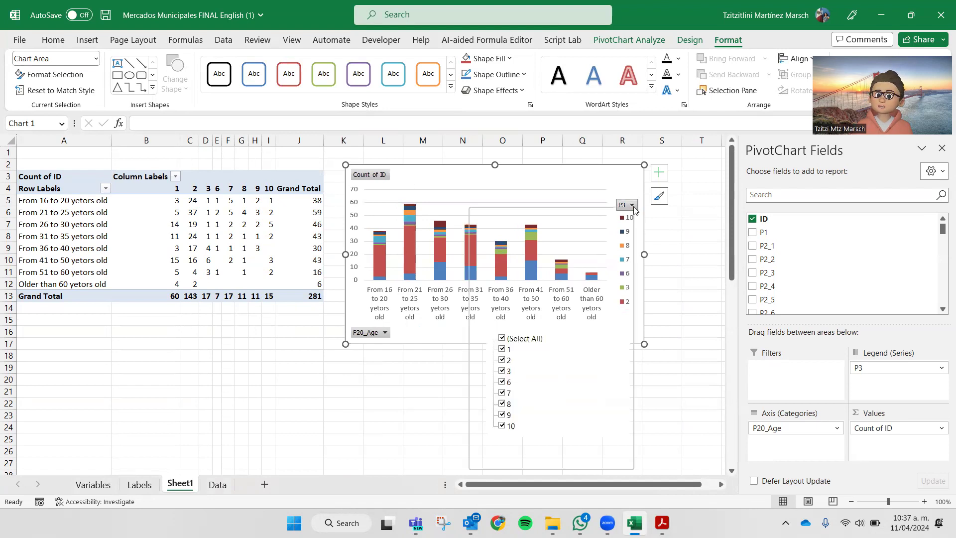
{"action": "left_click", "coordinate": [385, 332]}
{"action": "left_click", "coordinate": [385, 333]}
{"action": "left_click", "coordinate": [384, 333]}
{"action": "left_click", "coordinate": [384, 332]}
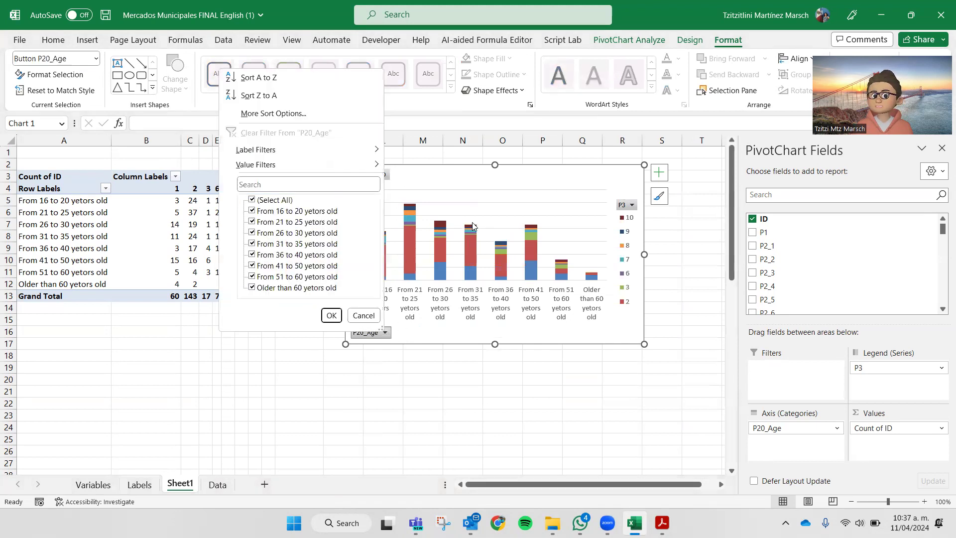
{"action": "left_click", "coordinate": [452, 182]}
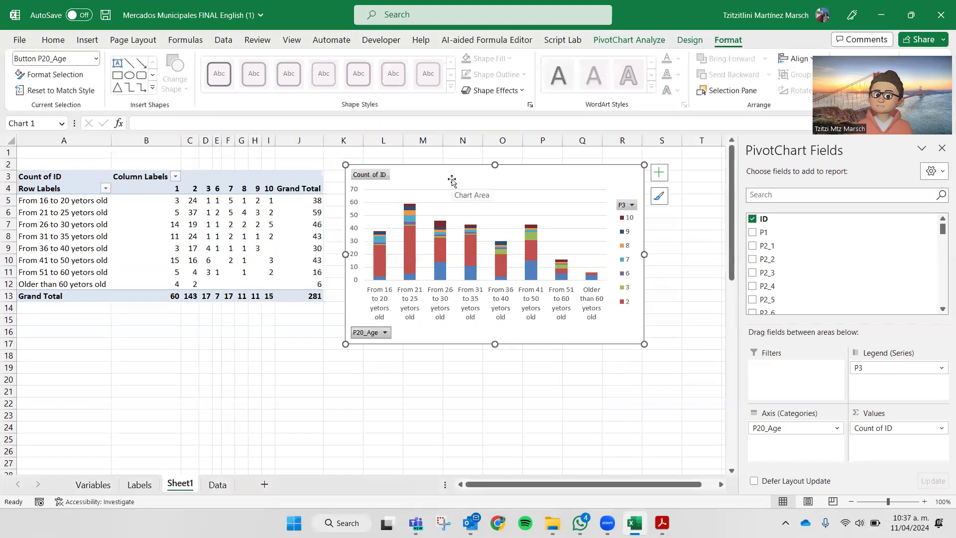
Filter the chart's P3 field to show only answer 1
{"action": "left_click", "coordinate": [632, 206]}
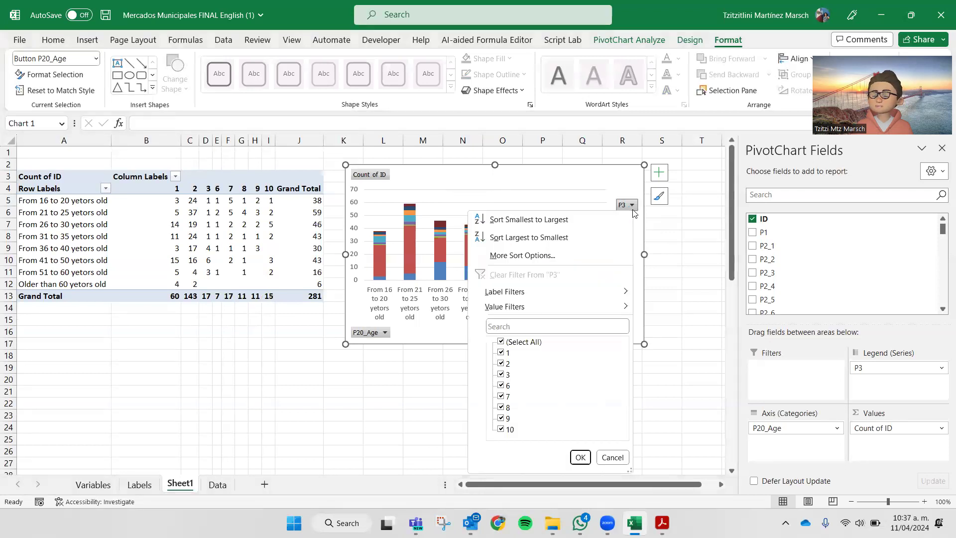
{"action": "left_click", "coordinate": [502, 343]}
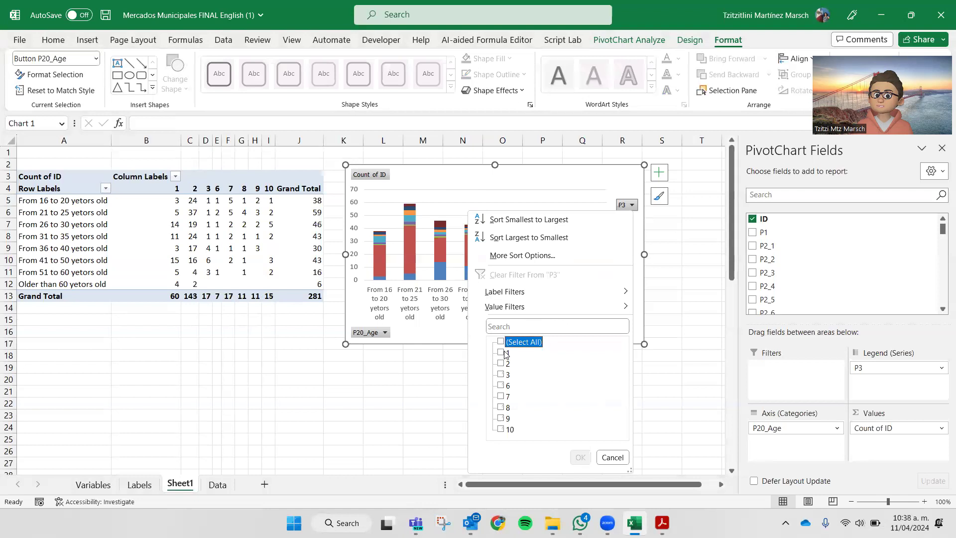
{"action": "left_click", "coordinate": [502, 352]}
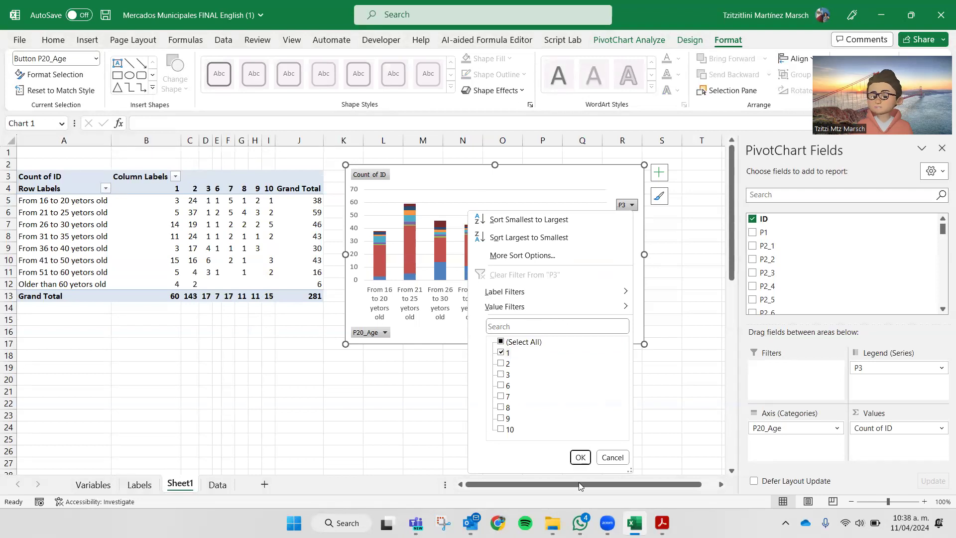
{"action": "left_click", "coordinate": [581, 457]}
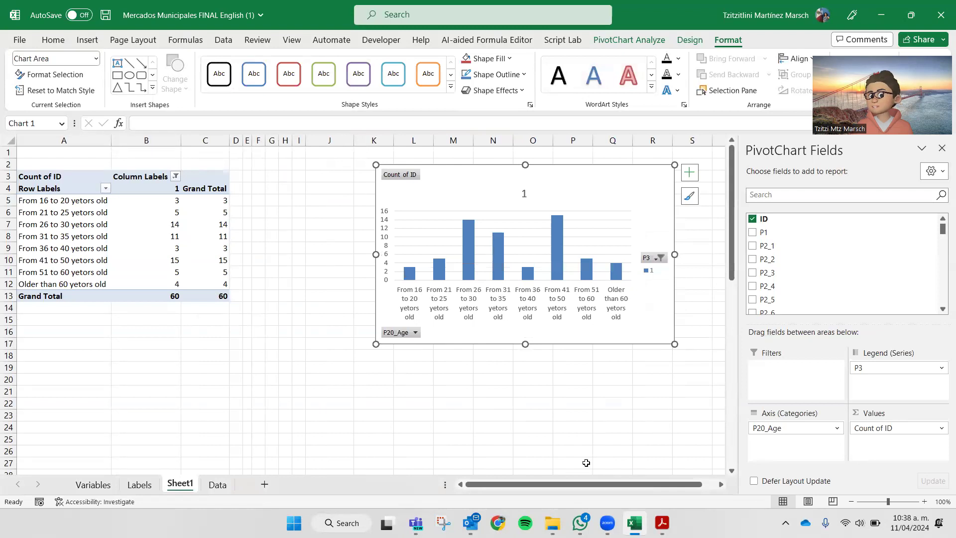
Filter the chart's P3 field to show only answer 2
{"action": "left_click", "coordinate": [657, 261]}
{"action": "left_click", "coordinate": [526, 397]}
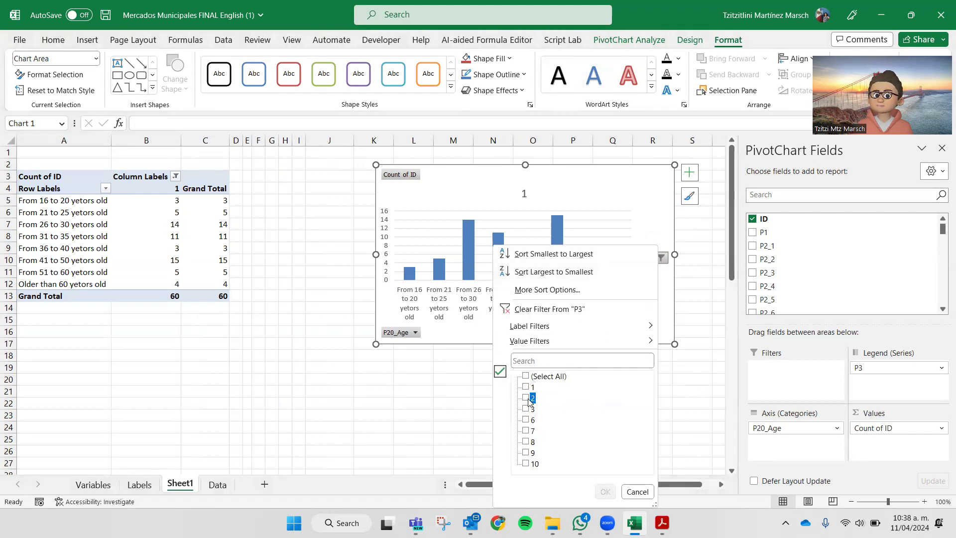
{"action": "left_click", "coordinate": [605, 492]}
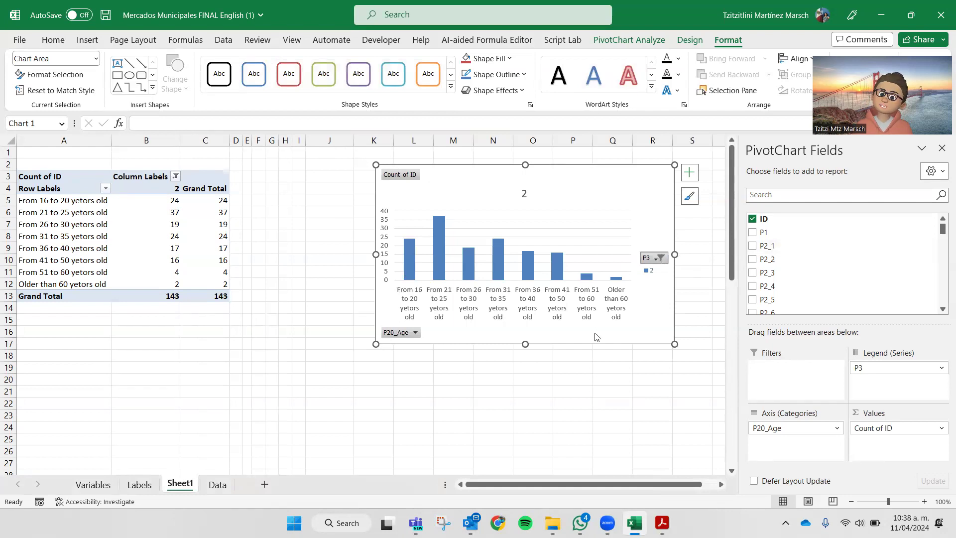
Restore all P3 answers in the chart's filter
{"action": "left_click", "coordinate": [658, 258]}
{"action": "left_click", "coordinate": [605, 492]}
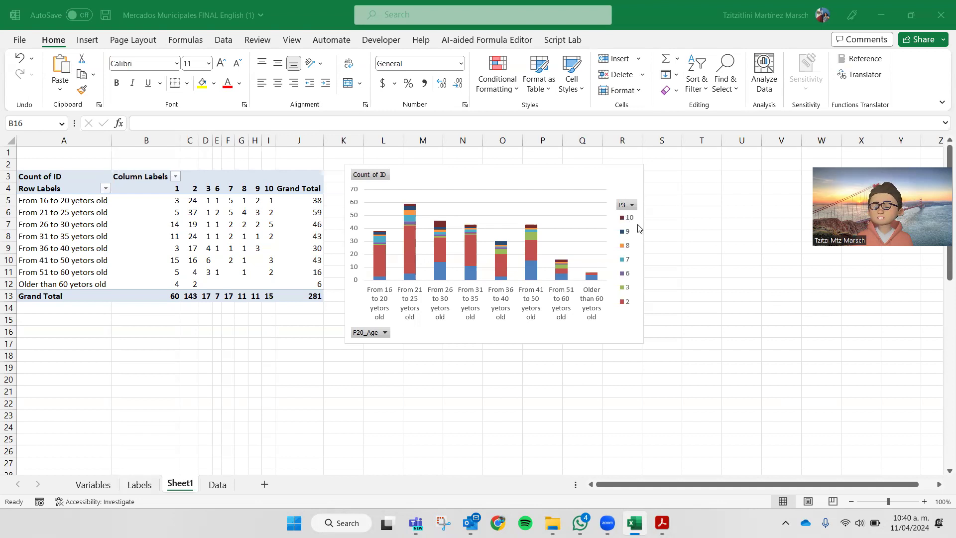
Review the P2 columns on the Data sheet, then the PivotTable analysis tools on Sheet1
{"action": "left_click", "coordinate": [217, 484]}
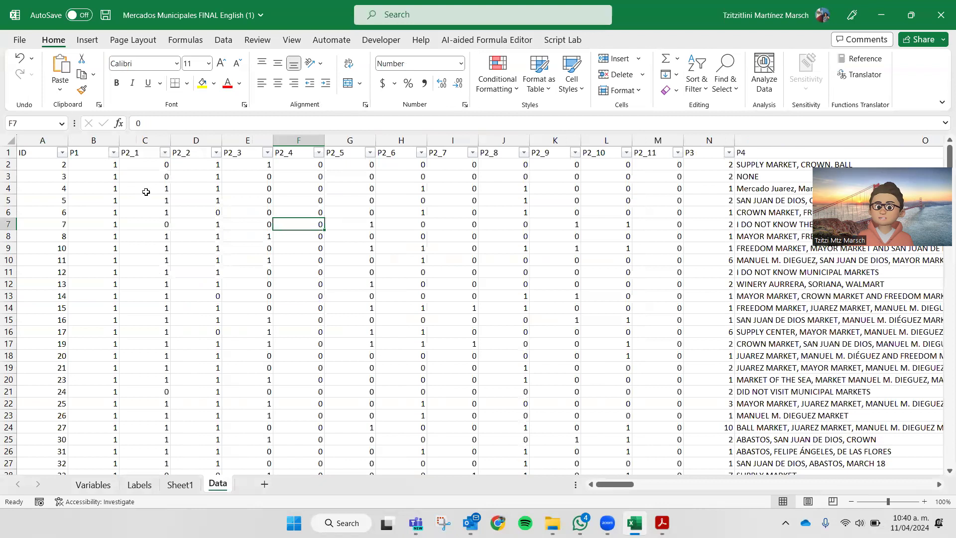
{"action": "left_click", "coordinate": [138, 175]}
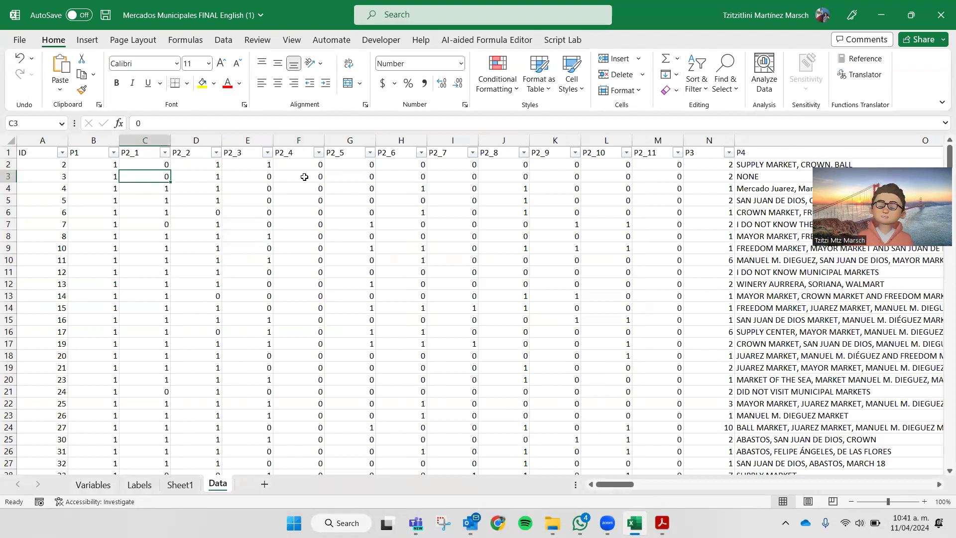
{"action": "left_click", "coordinate": [245, 166]}
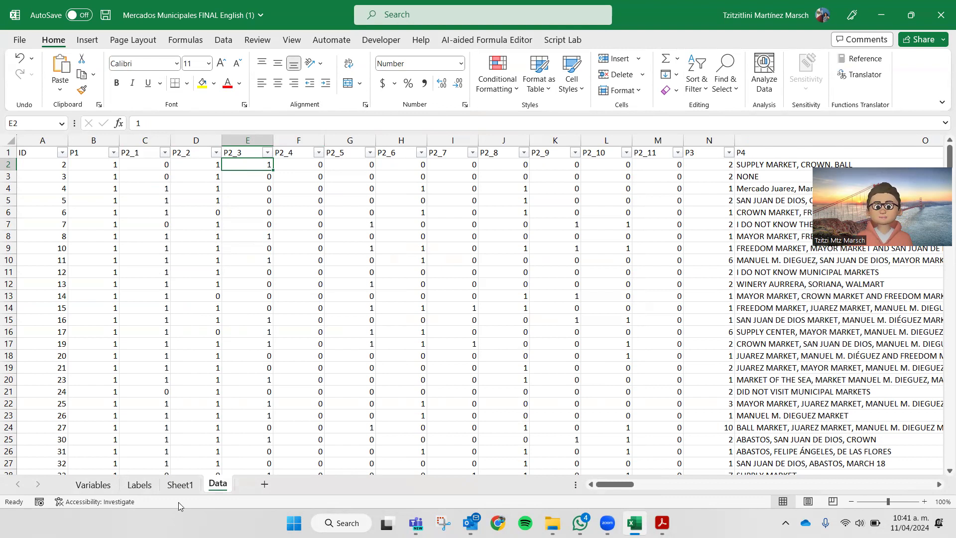
{"action": "left_click", "coordinate": [180, 483]}
{"action": "left_click", "coordinate": [208, 229]}
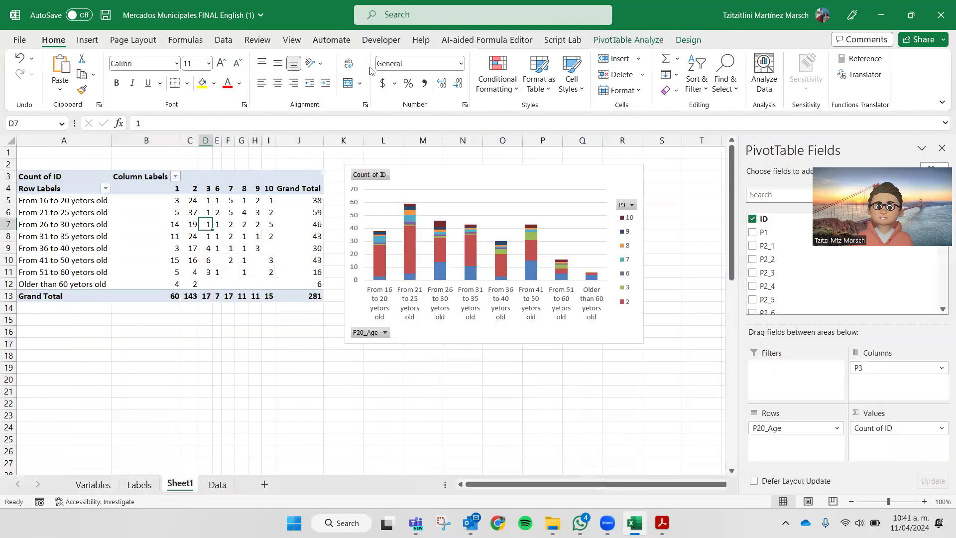
{"action": "left_click", "coordinate": [615, 41]}
{"action": "left_click", "coordinate": [434, 70]}
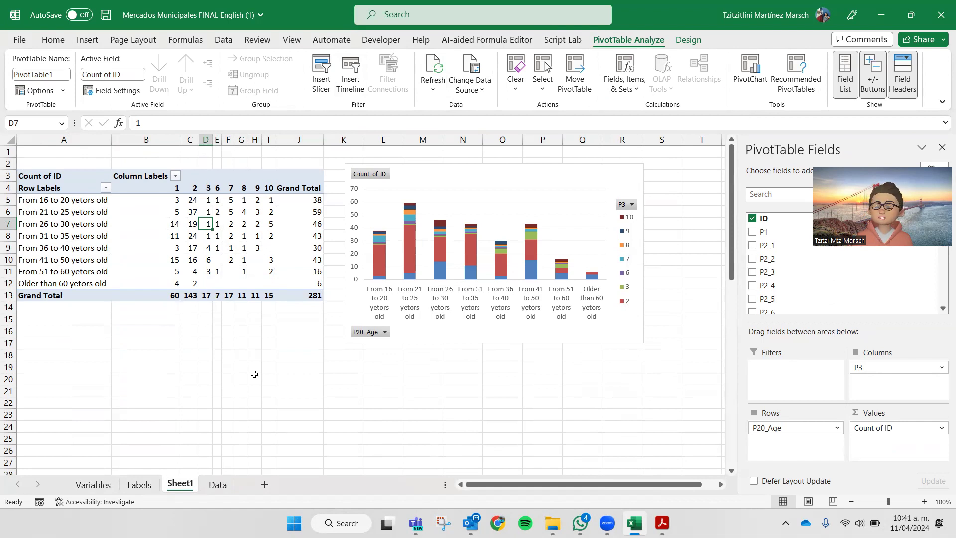
Copy the PivotTable range A4:I12 without grand totals and paste it at A19 on the same sheet
{"action": "left_click_drag", "start_coordinate": [32, 183], "coordinate": [268, 284]}
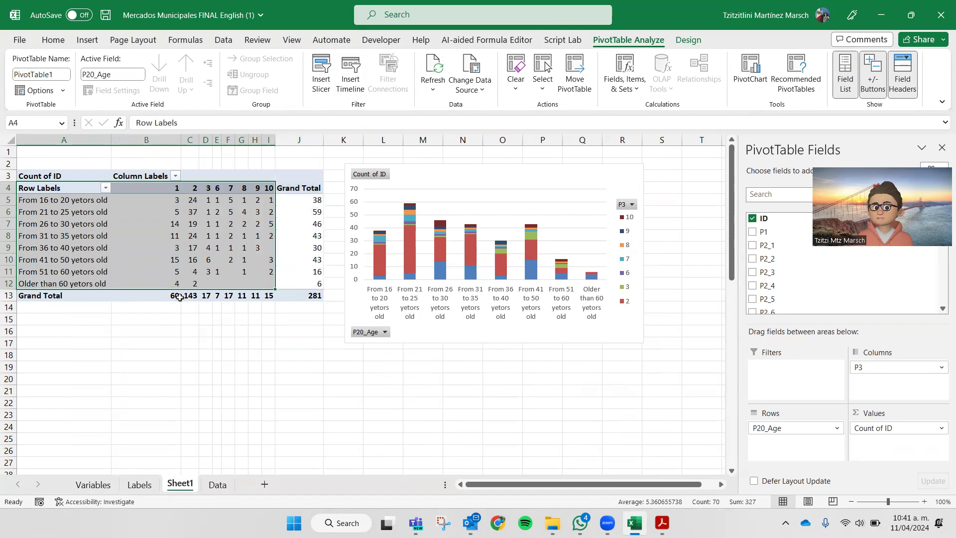
{"action": "key", "text": "ctrl+c"}
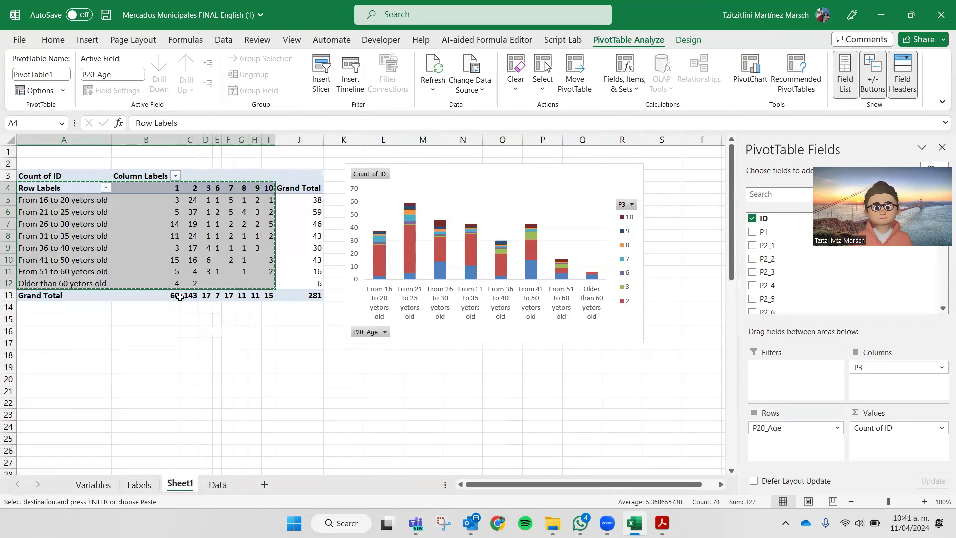
{"action": "left_click", "coordinate": [69, 368]}
{"action": "key", "text": "ctrl+v"}
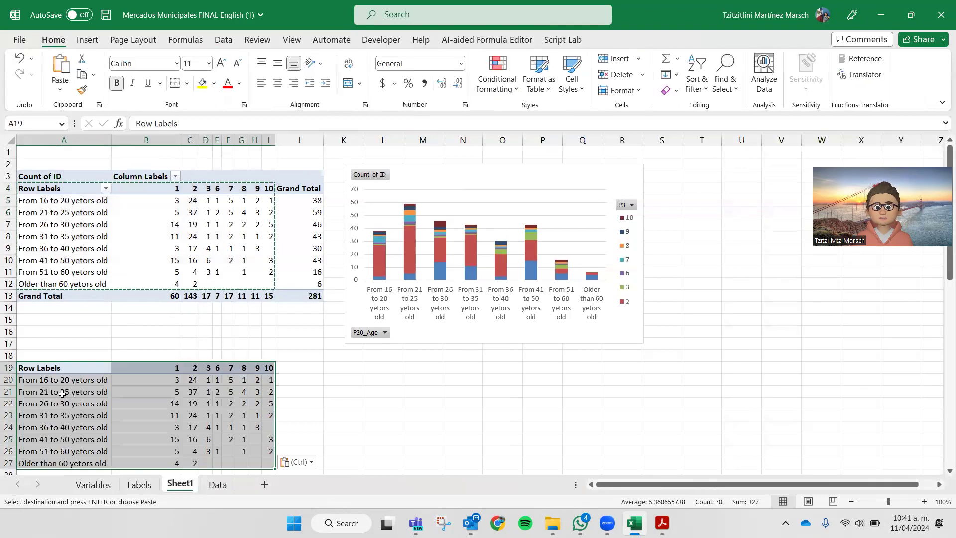
Replace the copied table's headers 1 and 2 in B19 and C19 with Municipal Markets and Supermarkets
{"action": "left_click", "coordinate": [157, 366]}
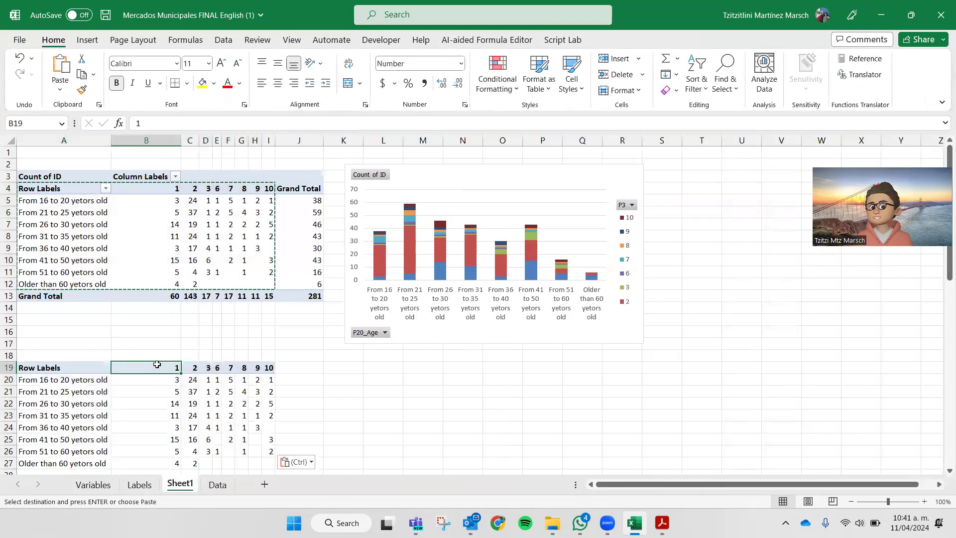
{"action": "type", "text": "Muni"}
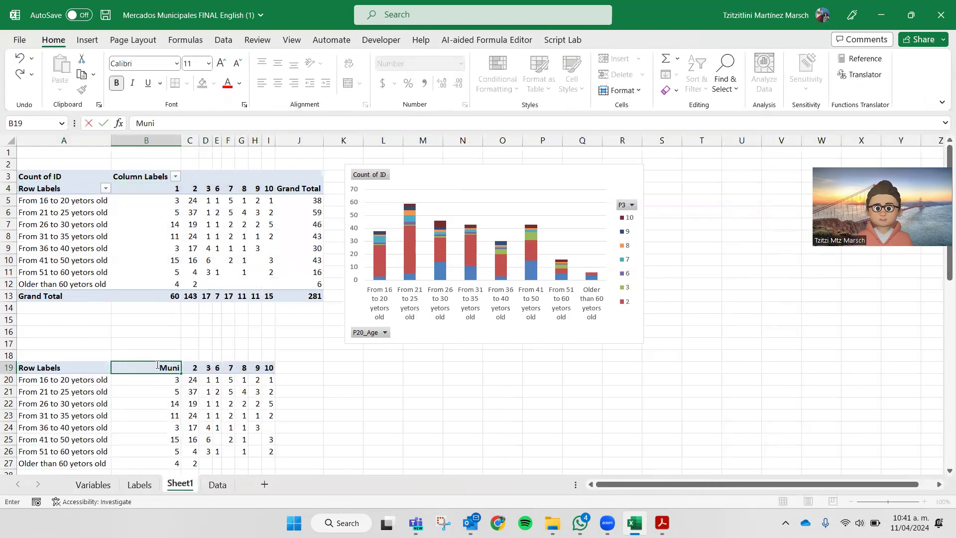
{"action": "type", "text": "cipal"}
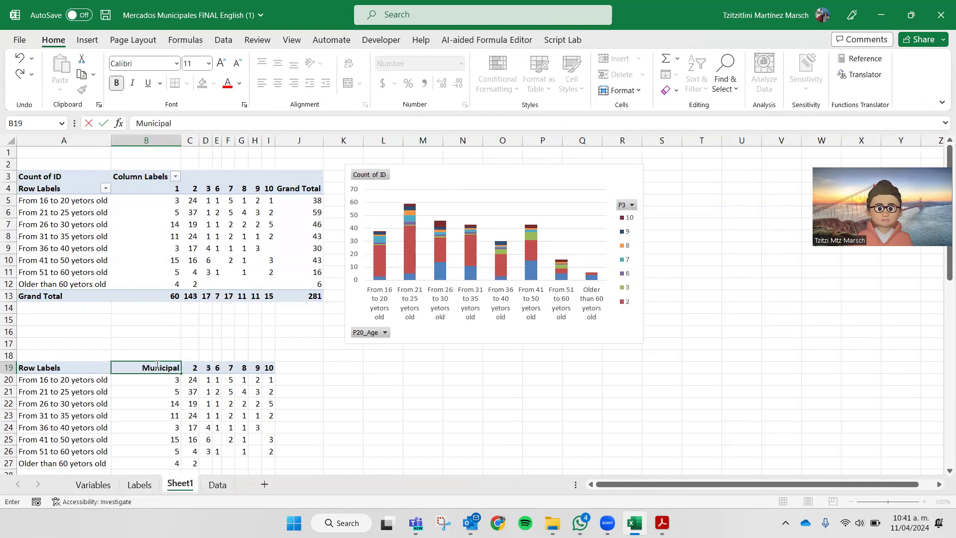
{"action": "type", "text": " Market"}
{"action": "key", "text": "Tab"}
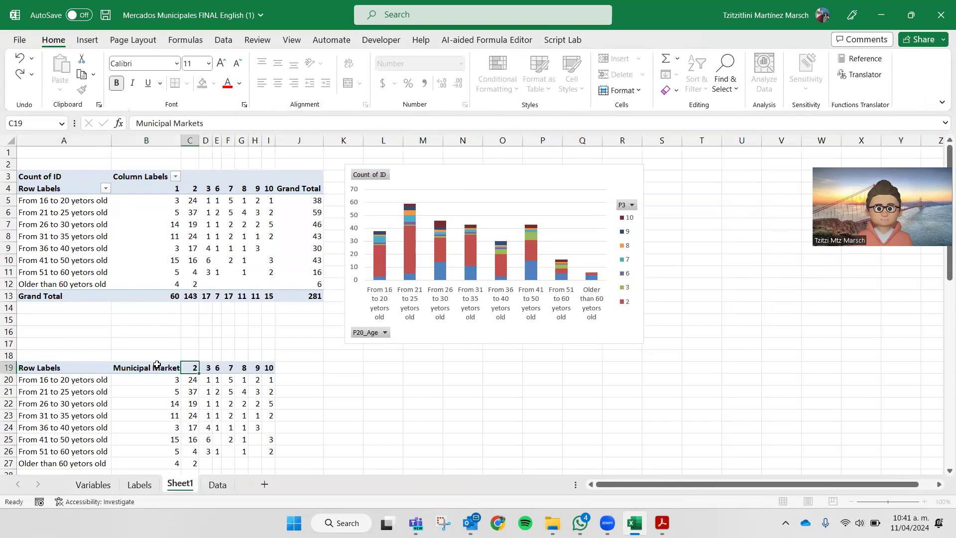
{"action": "type", "text": "Superma"}
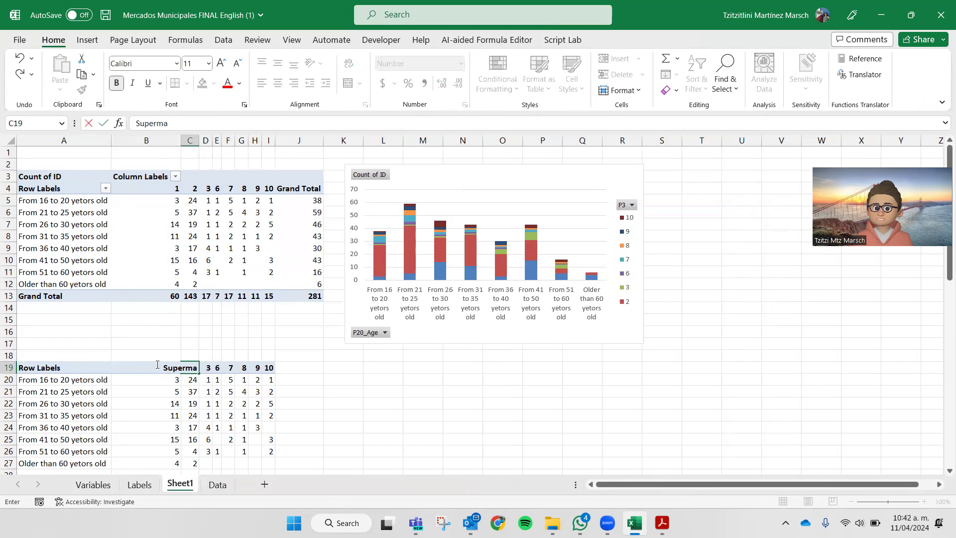
{"action": "type", "text": "rkerts"}
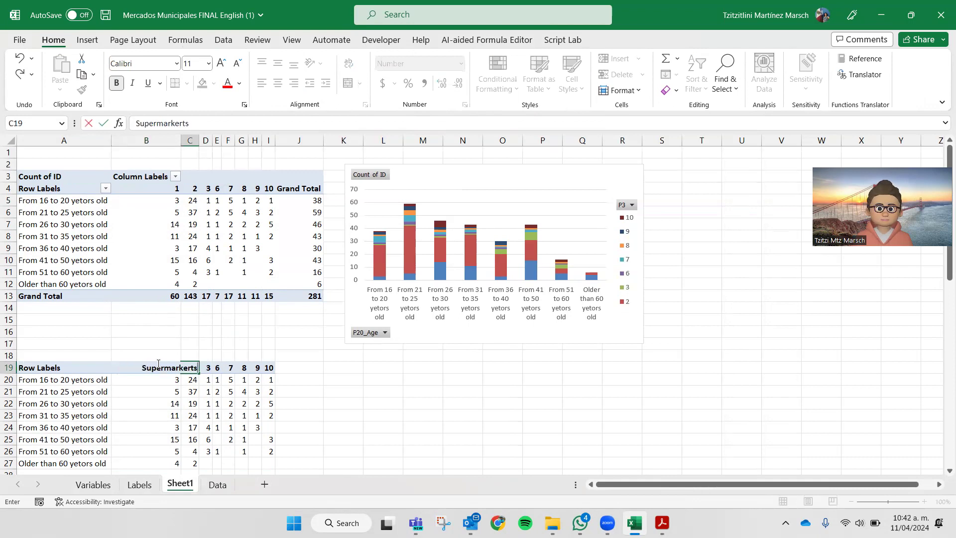
{"action": "key", "text": "BackSpace"}
{"action": "key", "text": "BackSpace"}
{"action": "type", "text": "t"}
{"action": "key", "text": "Tab"}
Replace the copied table's headers 3 and 6 in D19 and E19 with Tianguis and Warehouses
{"action": "type", "text": "Tia"}
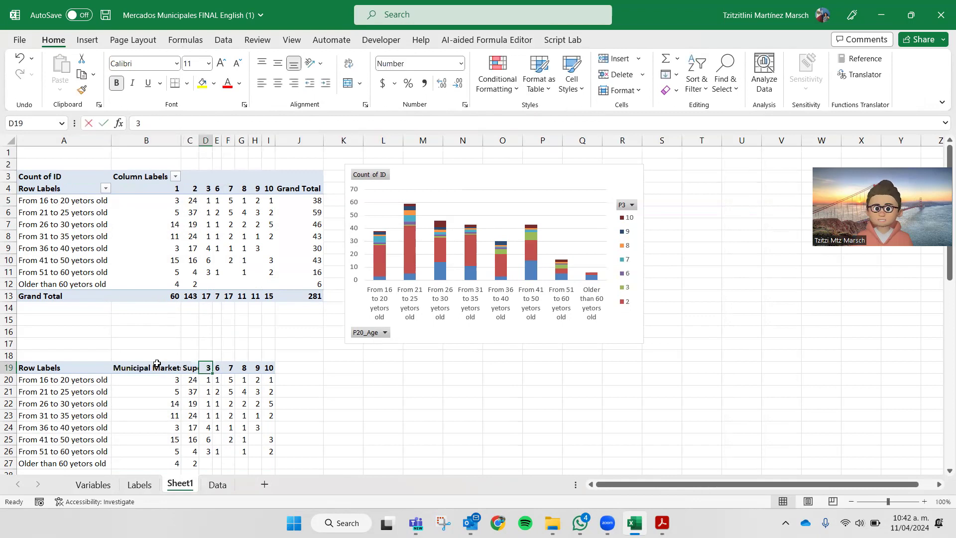
{"action": "type", "text": "nguis"}
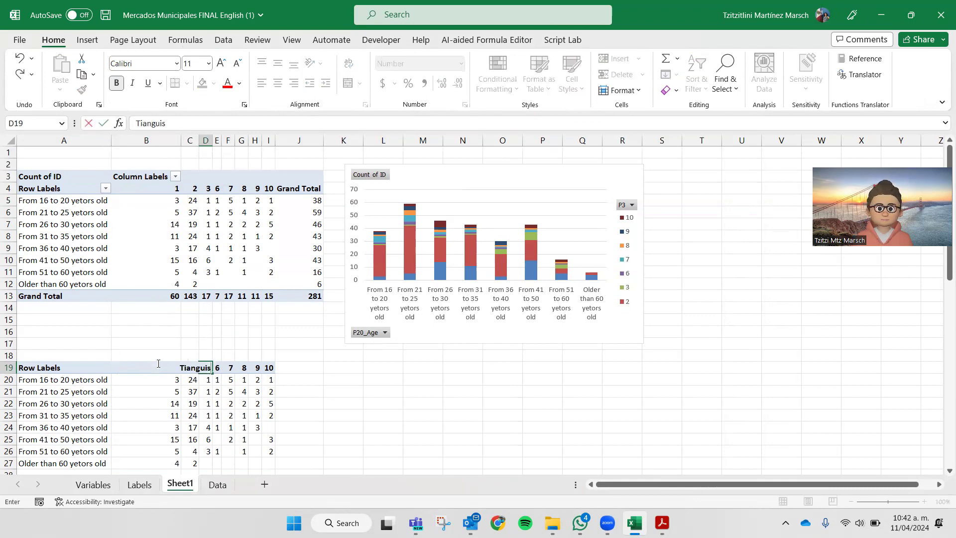
{"action": "key", "text": "Tab"}
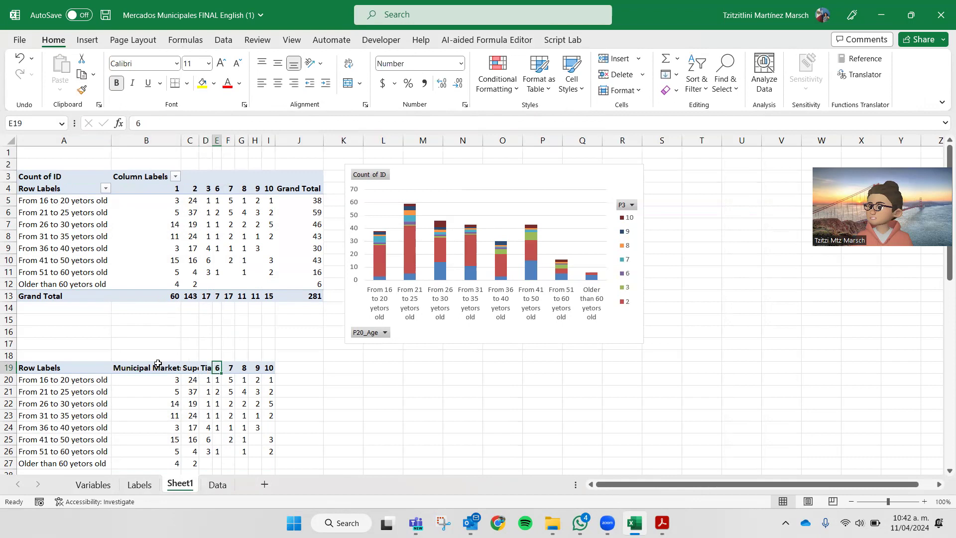
{"action": "key", "text": "BackSpace"}
{"action": "type", "text": "Ware"}
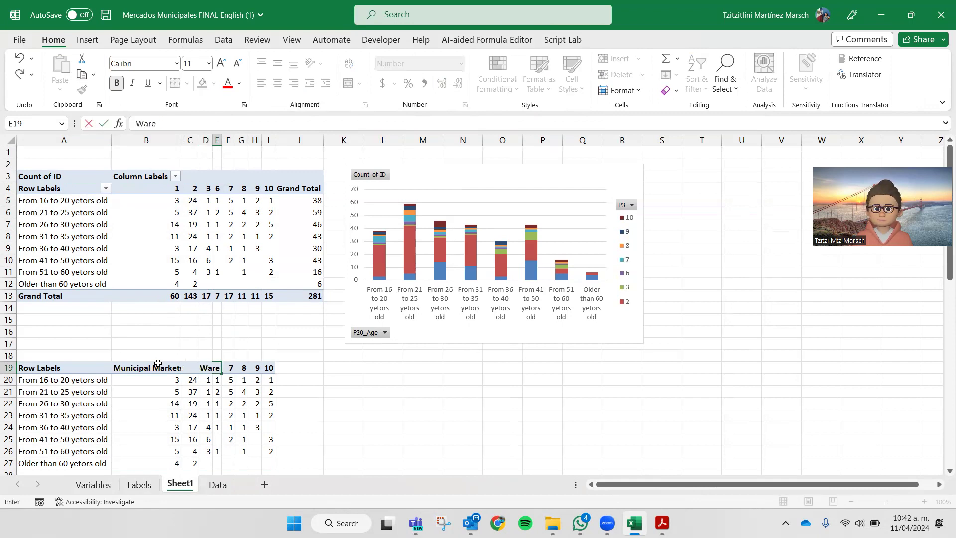
{"action": "type", "text": "houses"}
{"action": "key", "text": "Tab"}
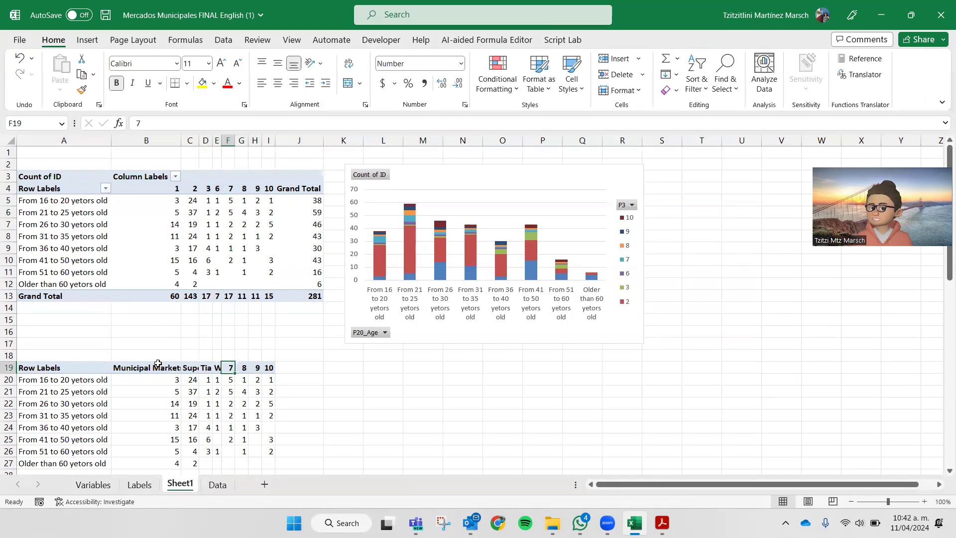
Replace the copied table's headers 7 and 8 in F19 and G19 with Shopping Centers and Cornershop
{"action": "type", "text": "Shopping Centers"}
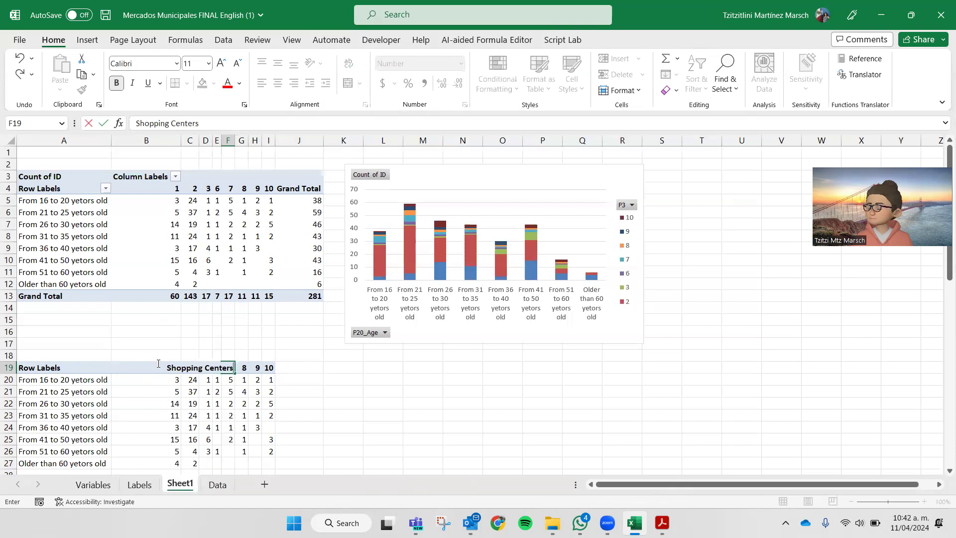
{"action": "key", "text": "Tab"}
{"action": "type", "text": "C"}
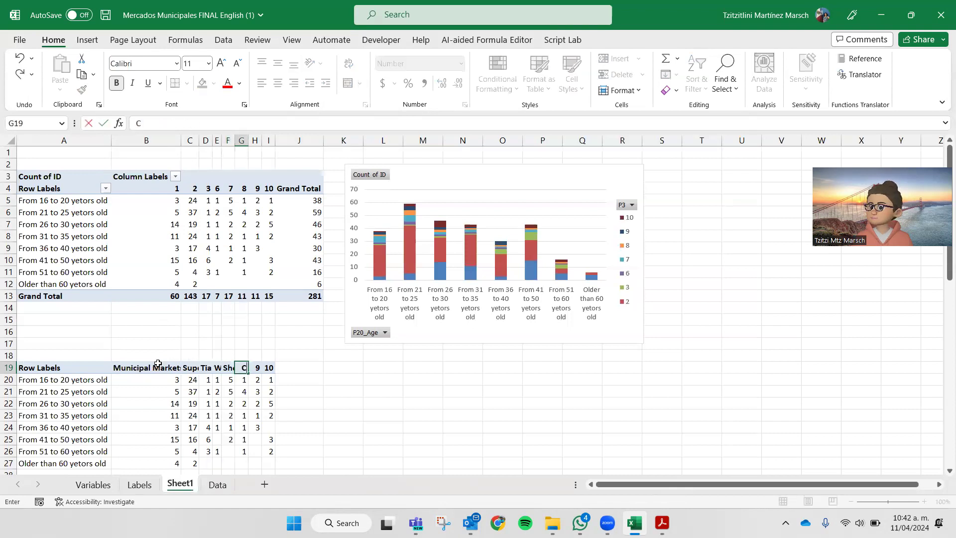
{"action": "type", "text": "ornershop"}
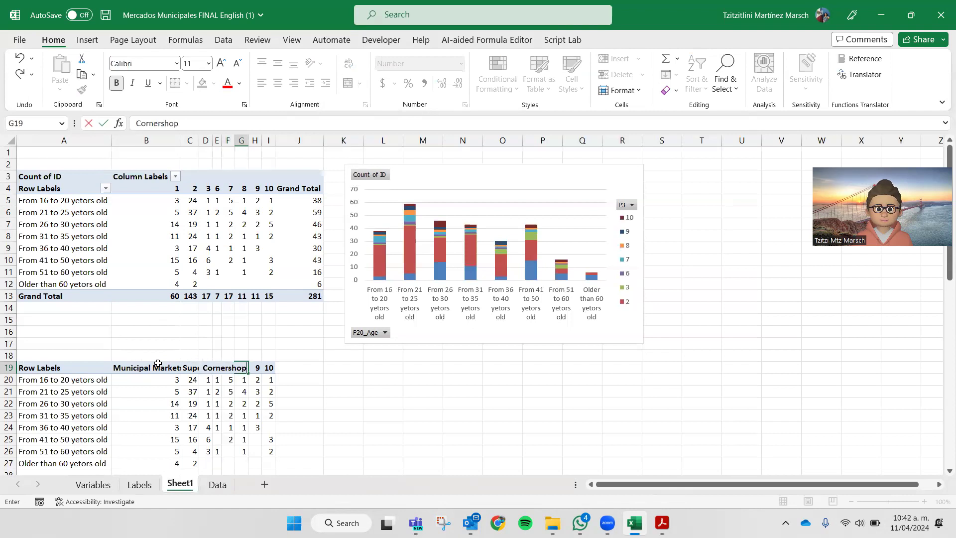
{"action": "key", "text": "Tab"}
Replace the copied table's headers 9 and 10 in H19 and I19 with Convenience stores and Clubs
{"action": "type", "text": "Conv"}
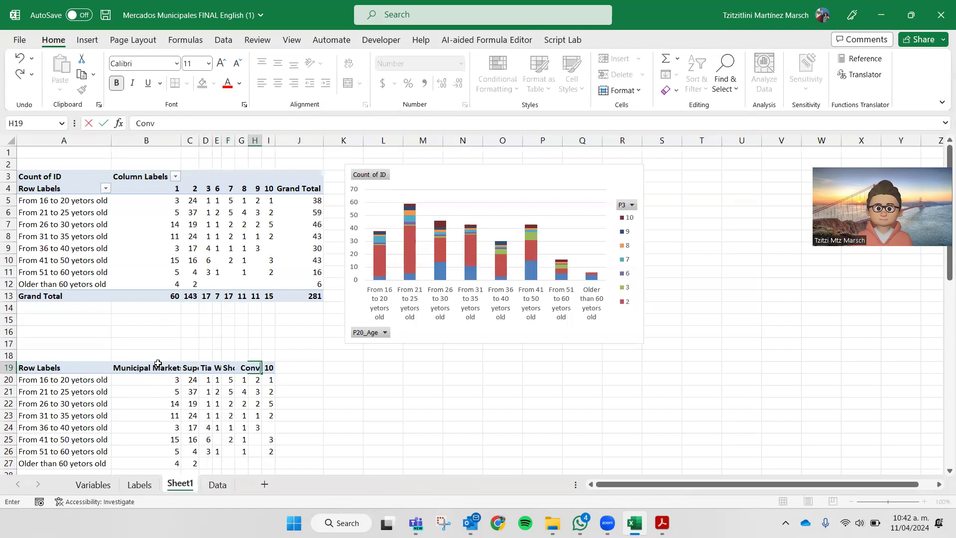
{"action": "type", "text": "enie"}
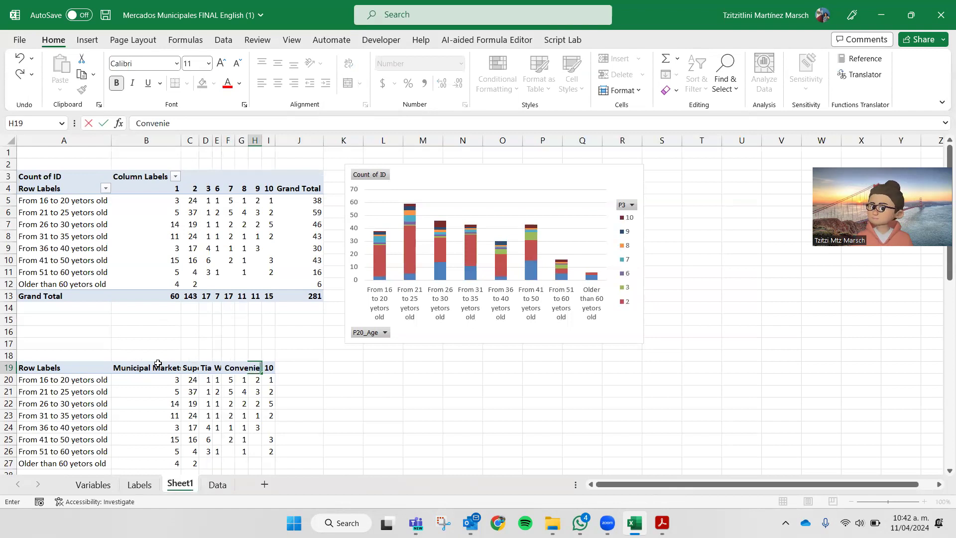
{"action": "type", "text": "nce stores"}
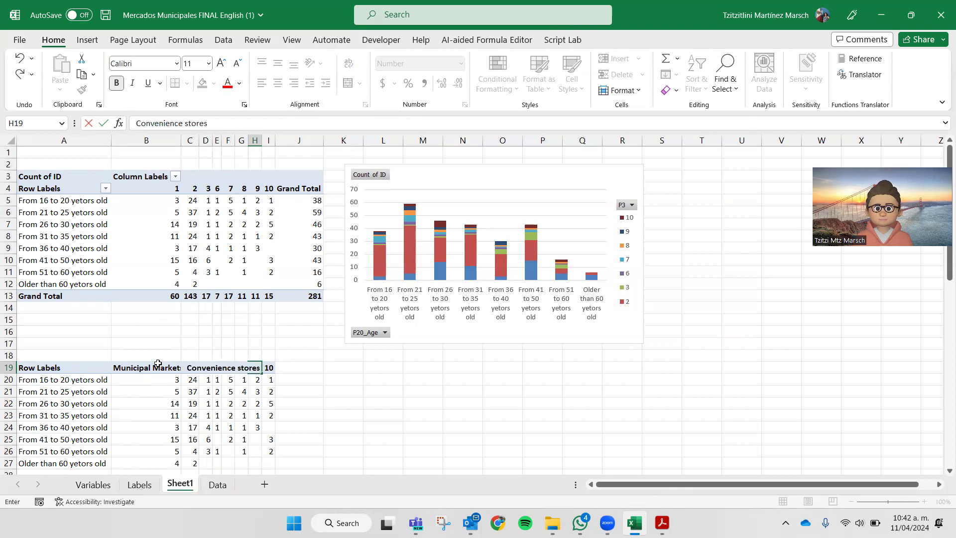
{"action": "key", "text": "Tab"}
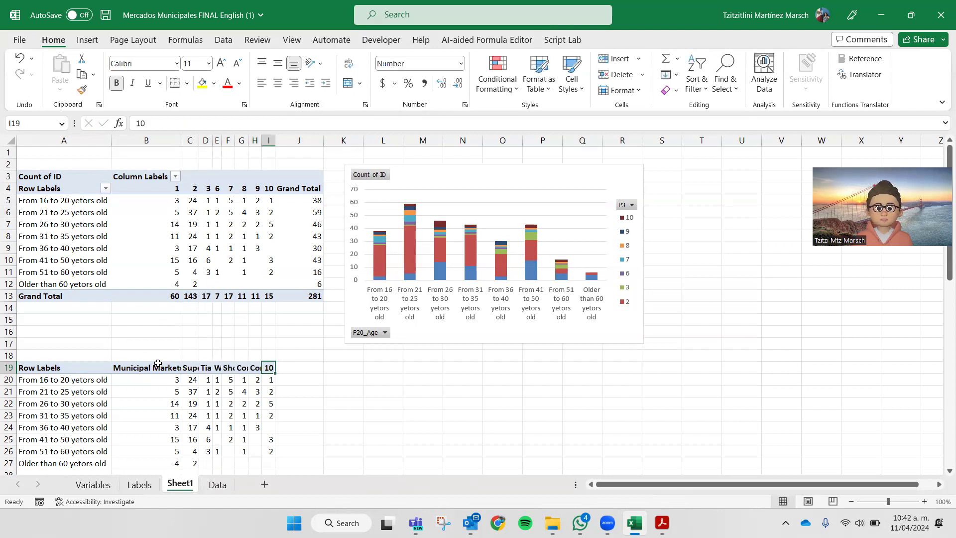
{"action": "type", "text": "Clubs"}
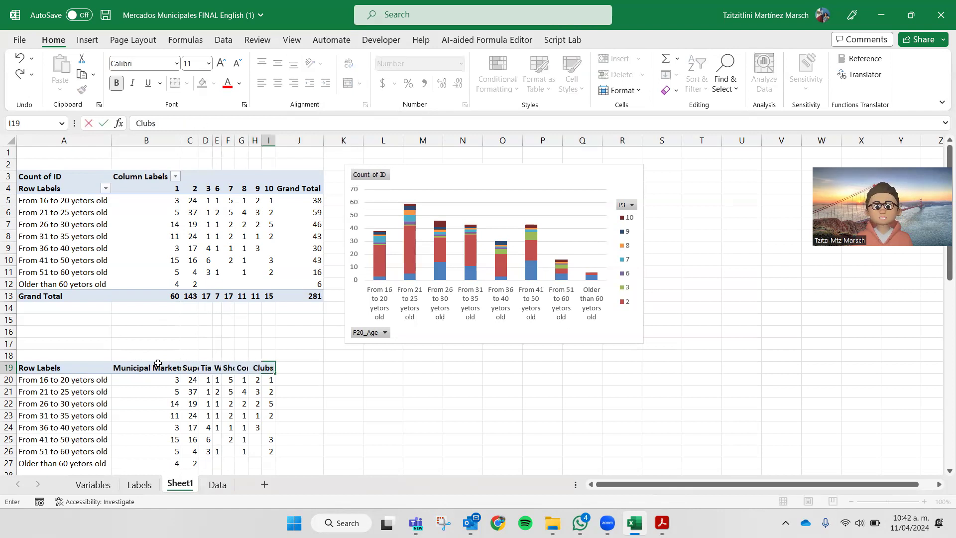
{"action": "key", "text": "Return"}
Check the available options for the PivotTable's P3 column header in B4 without changing anything
{"action": "left_click", "coordinate": [209, 189]}
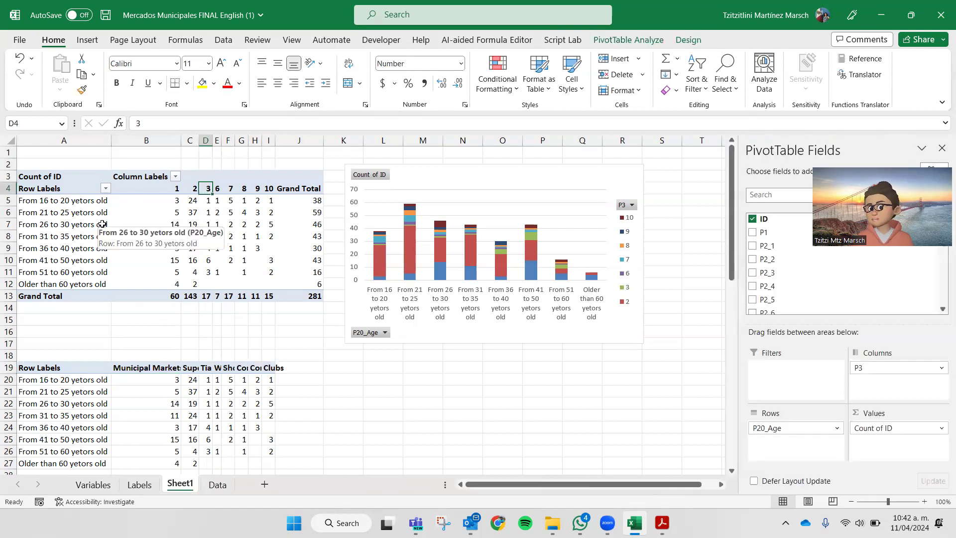
{"action": "right_click", "coordinate": [143, 192]}
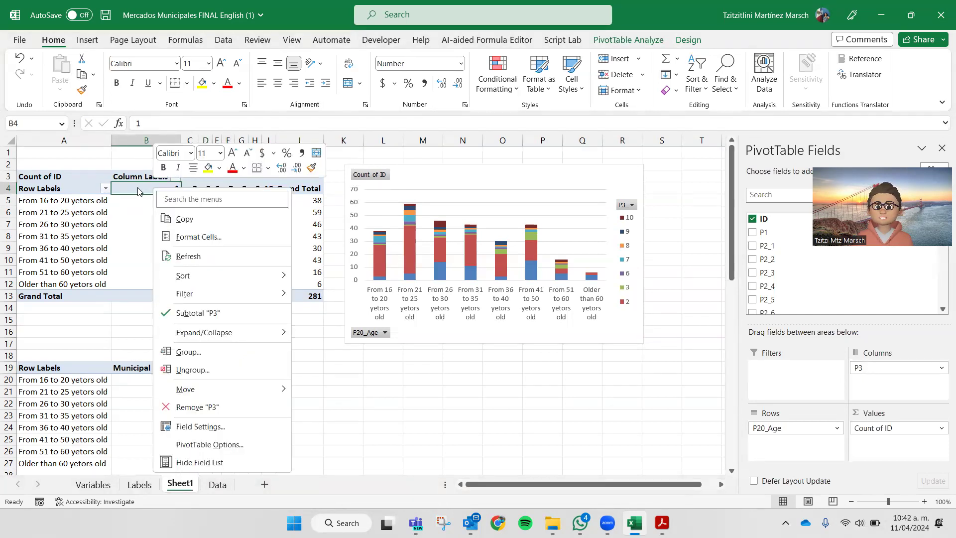
{"action": "key", "text": "Escape"}
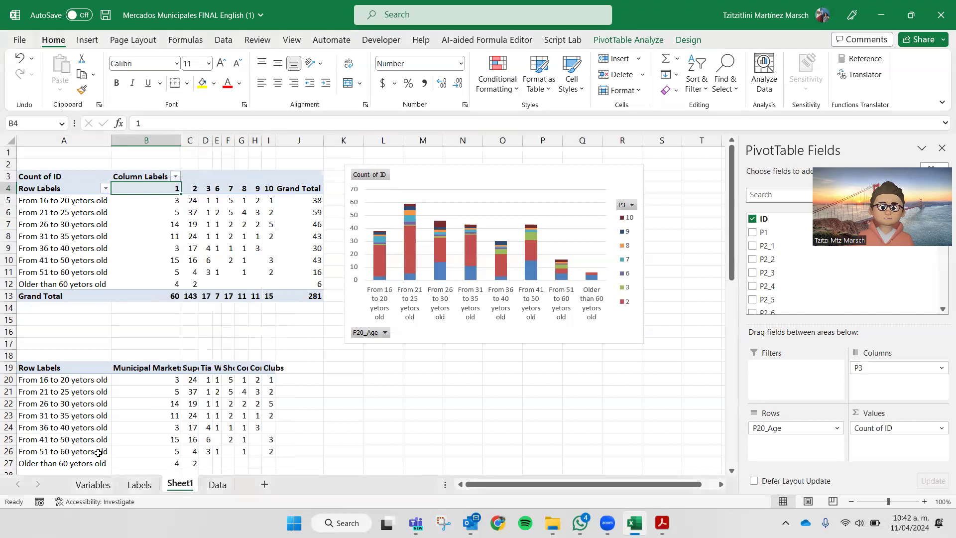
Insert a 2-D stacked column chart from the copied table in A19:I27 and place it below the PivotChart
{"action": "left_click_drag", "start_coordinate": [86, 363], "coordinate": [269, 464]}
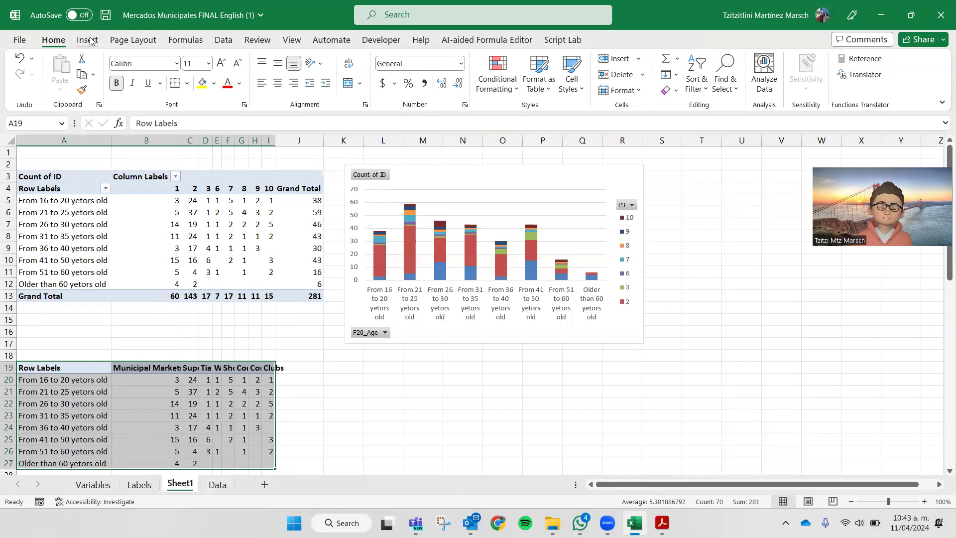
{"action": "left_click", "coordinate": [87, 39]}
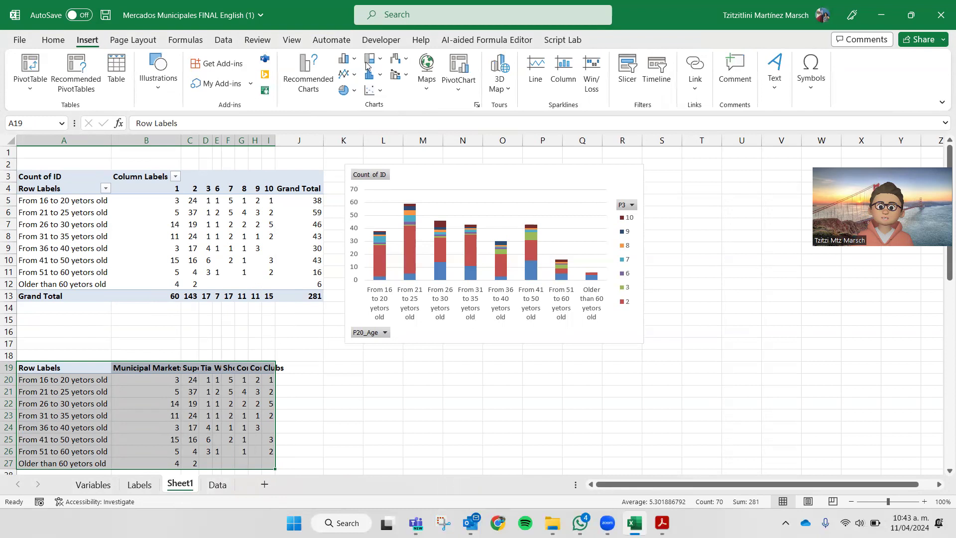
{"action": "left_click", "coordinate": [346, 62]}
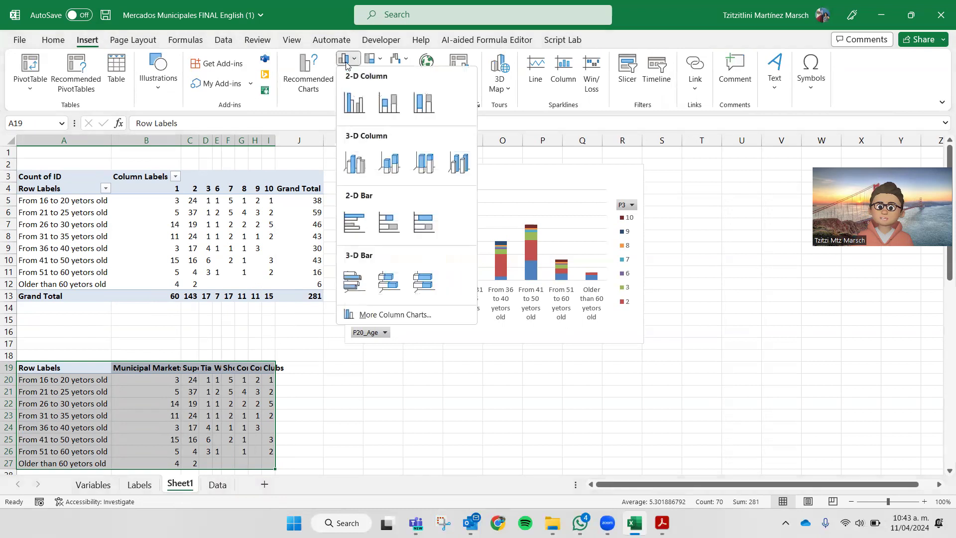
{"action": "left_click", "coordinate": [391, 109]}
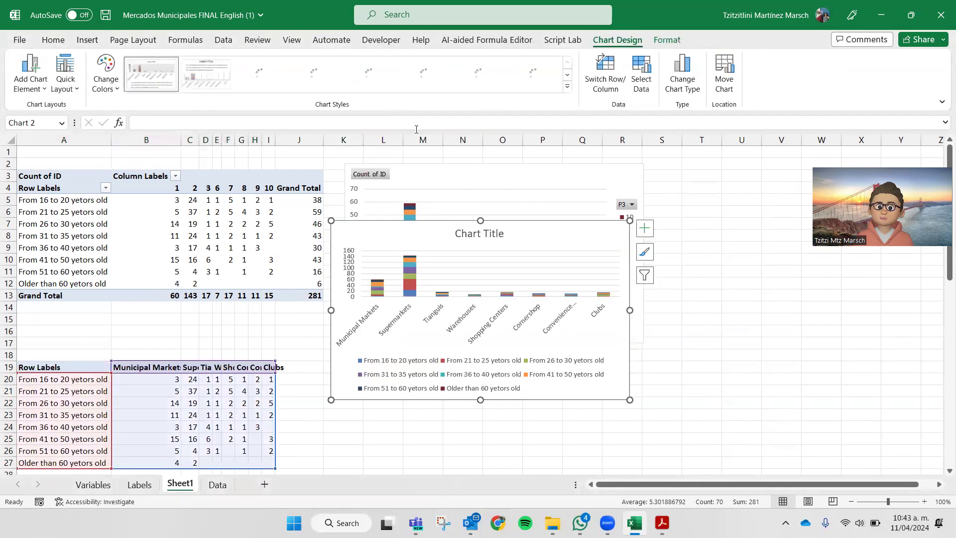
{"action": "left_click_drag", "start_coordinate": [572, 230], "coordinate": [588, 355]}
{"action": "scroll", "coordinate": [781, 323], "scroll_direction": "down", "scroll_amount": 2}
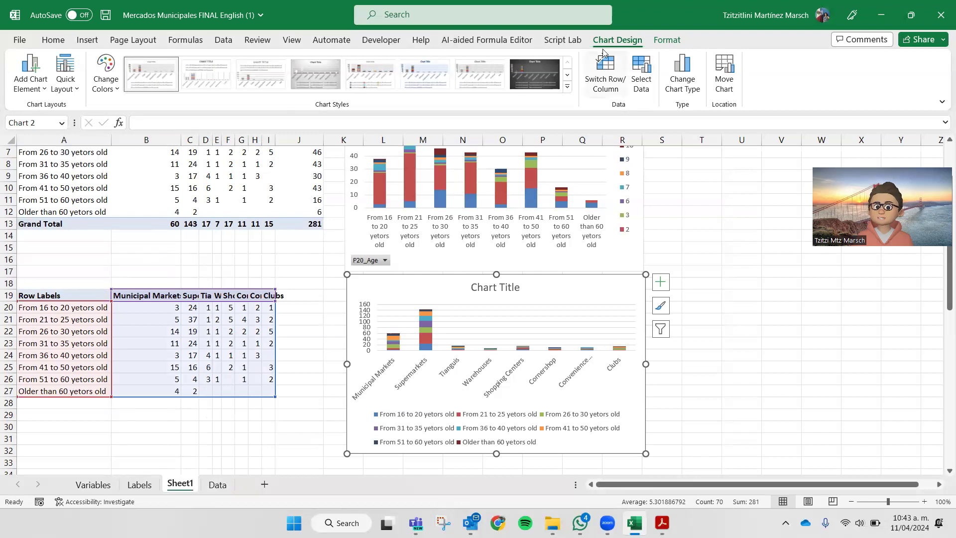
Switch the new chart's rows and columns so age groups form the horizontal axis, and enlarge the chart
{"action": "left_click", "coordinate": [616, 93]}
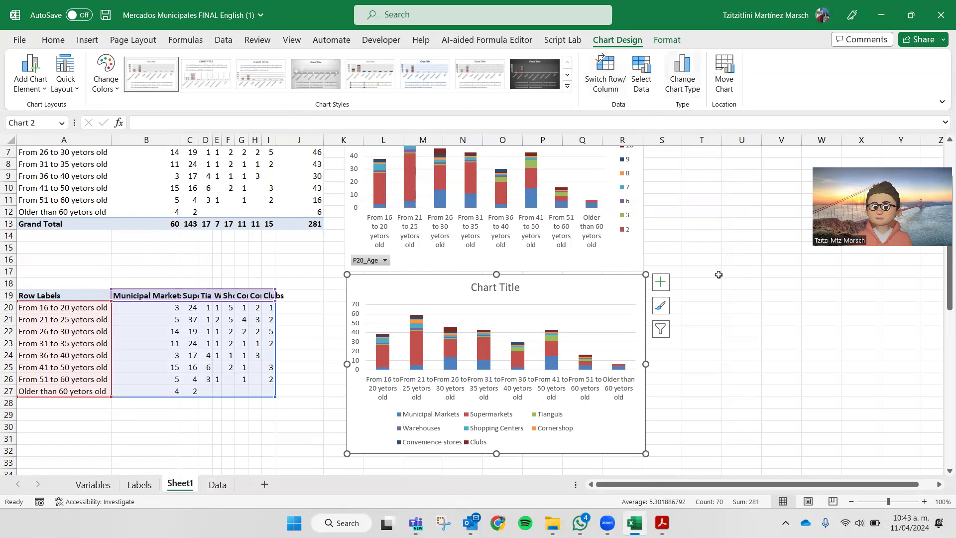
{"action": "left_click_drag", "start_coordinate": [646, 274], "coordinate": [675, 254]}
{"action": "left_click_drag", "start_coordinate": [676, 453], "coordinate": [716, 467]}
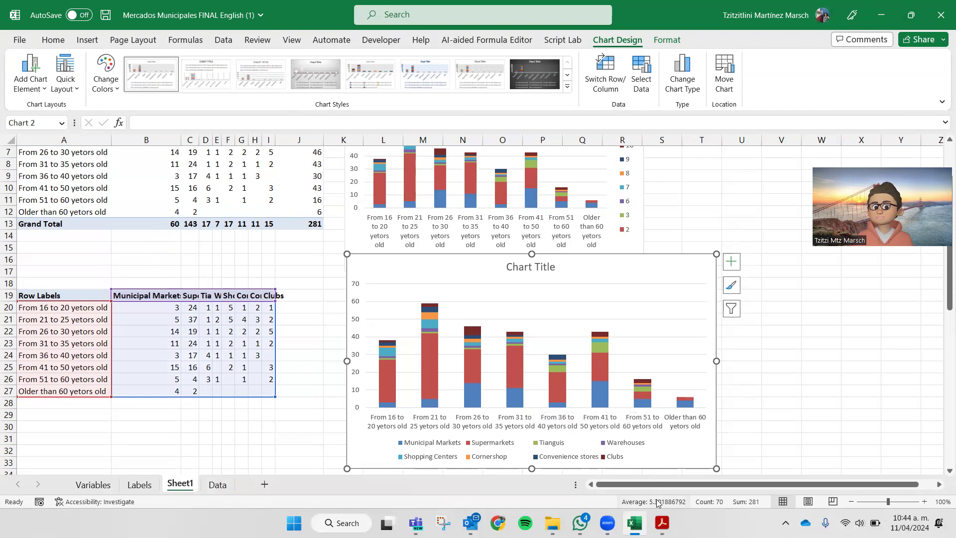
{"action": "left_click", "coordinate": [528, 266]}
{"action": "left_click_drag", "start_coordinate": [510, 265], "coordinate": [554, 267]}
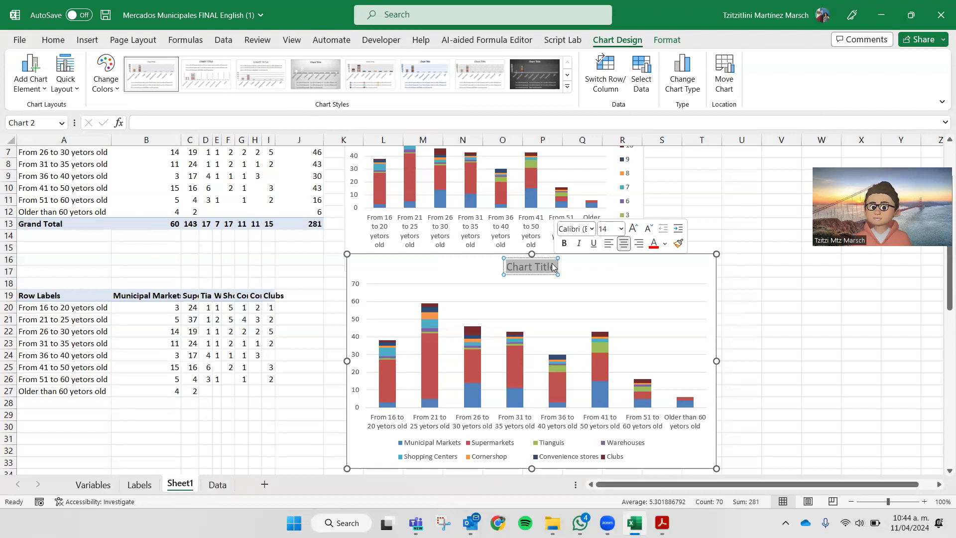
{"action": "right_click", "coordinate": [352, 357]}
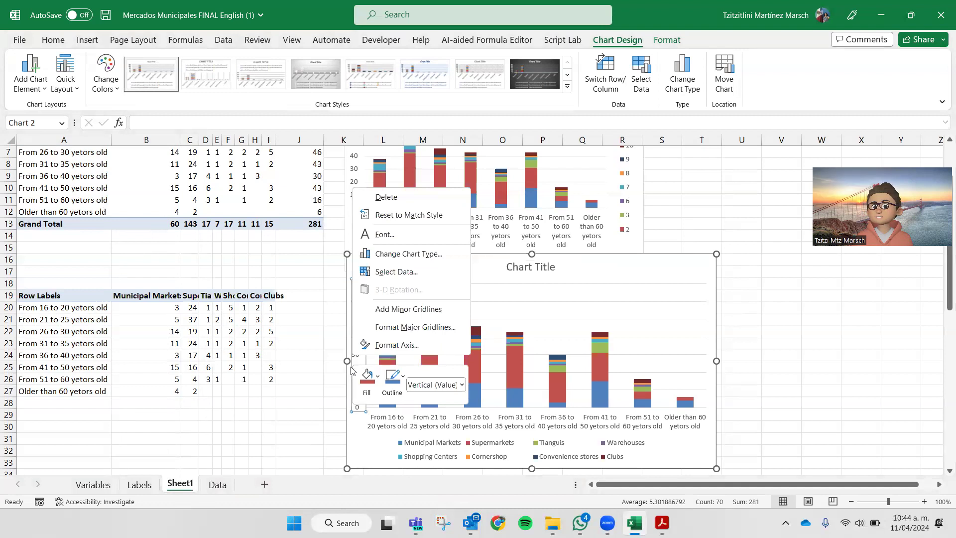
{"action": "left_click", "coordinate": [353, 388]}
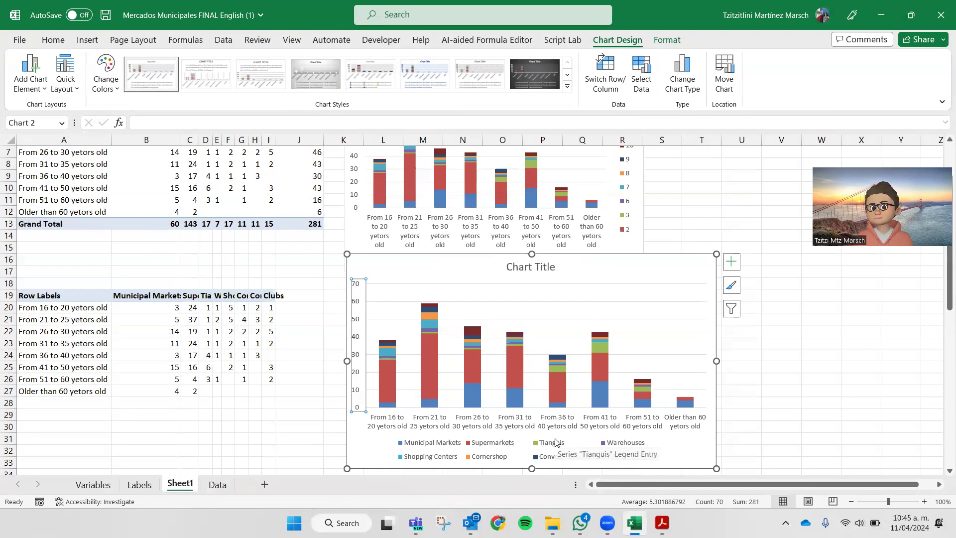
{"action": "left_click", "coordinate": [537, 262]}
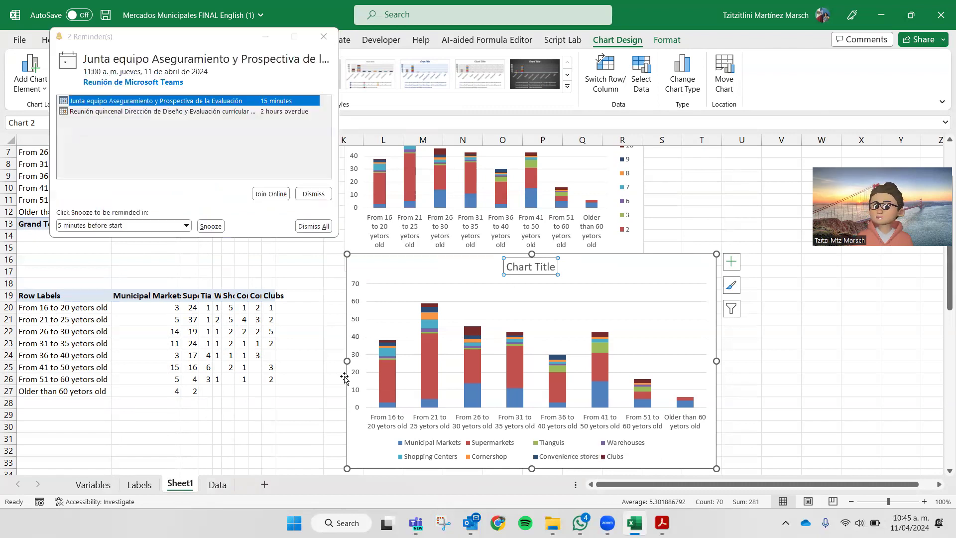
{"action": "left_click", "coordinate": [324, 37]}
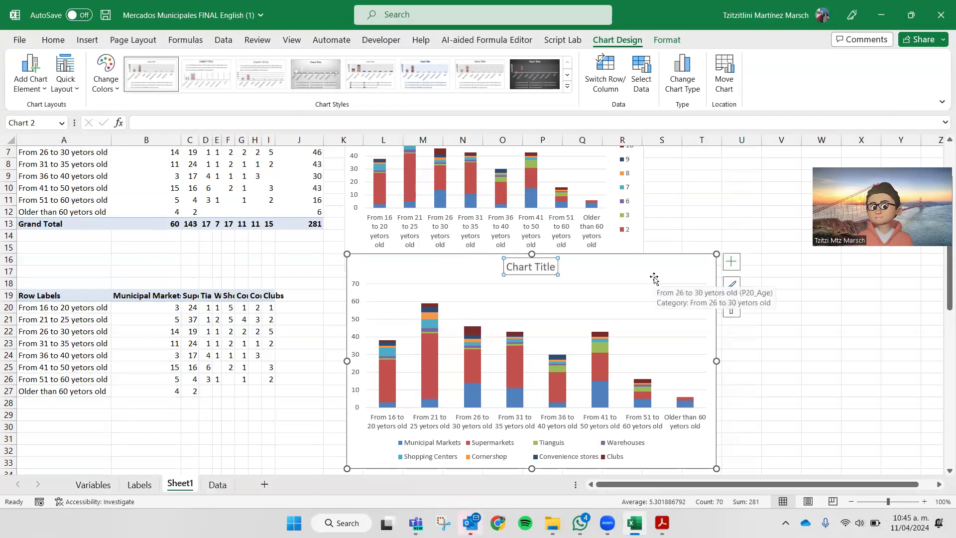
Add axis titles to the new stacked column chart and rename the vertical axis title "# of people"
{"action": "left_click", "coordinate": [728, 268]}
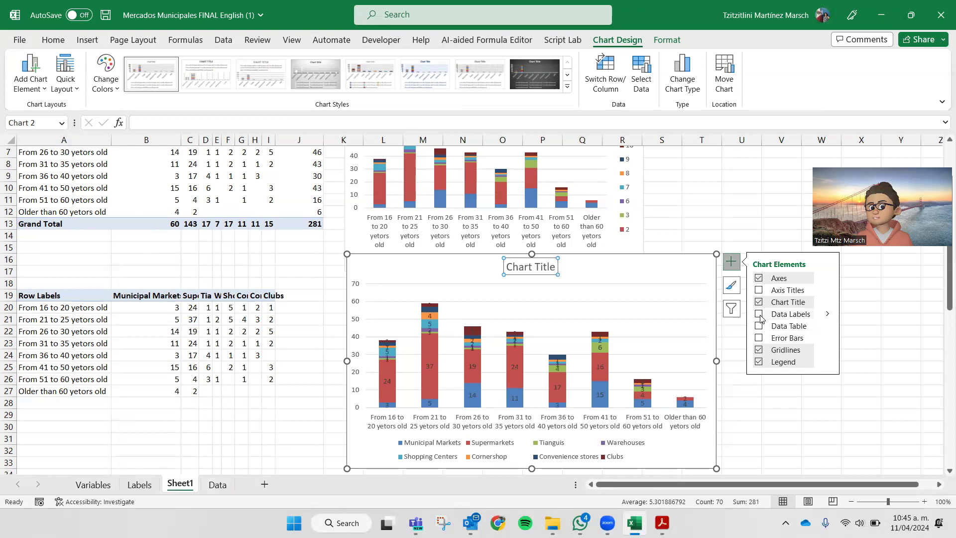
{"action": "left_click", "coordinate": [759, 292]}
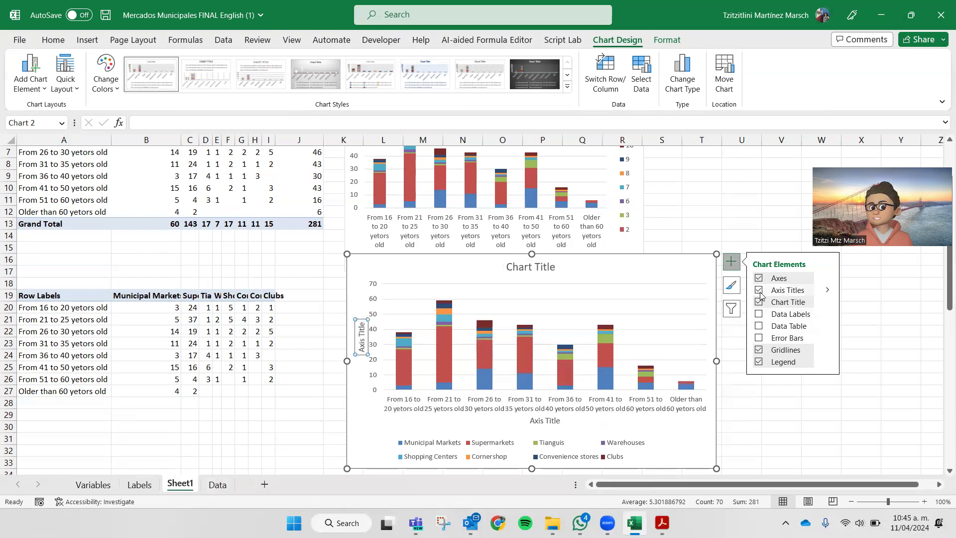
{"action": "double_click", "coordinate": [363, 352]}
{"action": "key", "text": "Delete"}
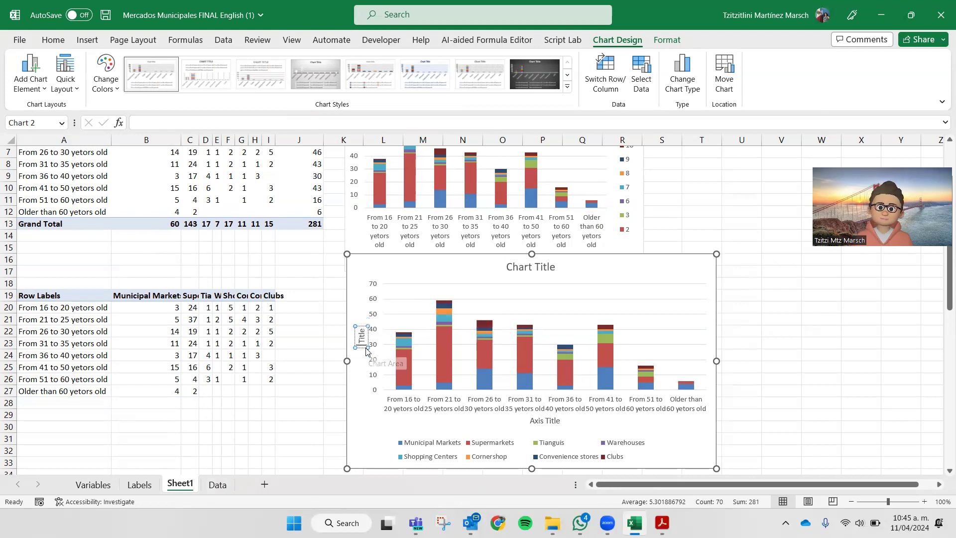
{"action": "key", "text": "Delete"}
{"action": "key", "text": "Delete"}
{"action": "key", "text": "Delete"}
{"action": "key", "text": "Delete"}
{"action": "key", "text": "Delete"}
{"action": "type", "text": "# of pe"}
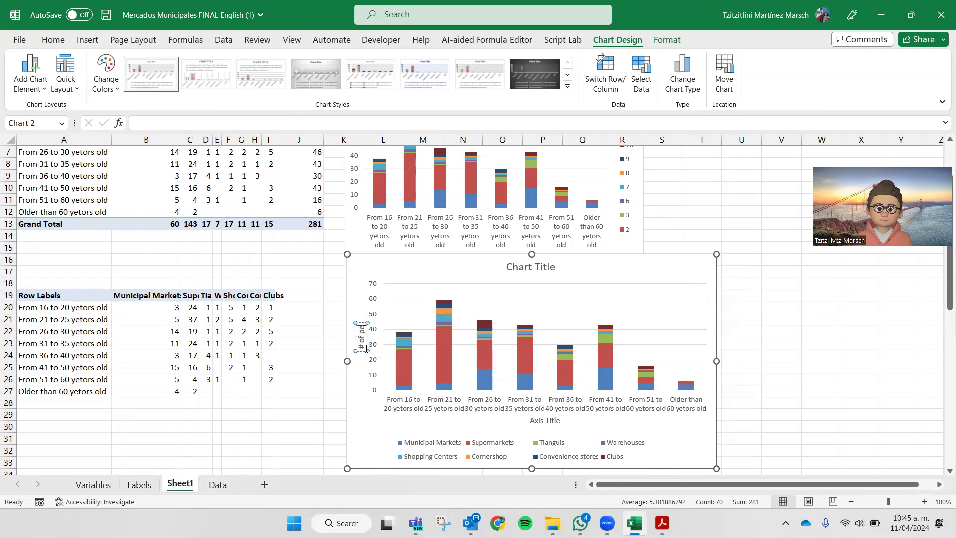
{"action": "type", "text": "ople"}
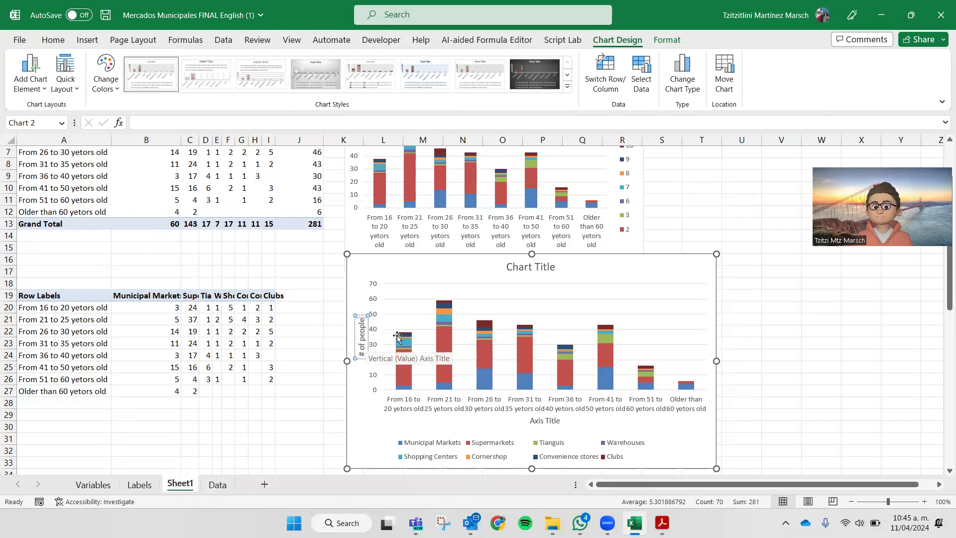
Rename the new chart's horizontal axis title "Age group"
{"action": "left_click", "coordinate": [531, 424]}
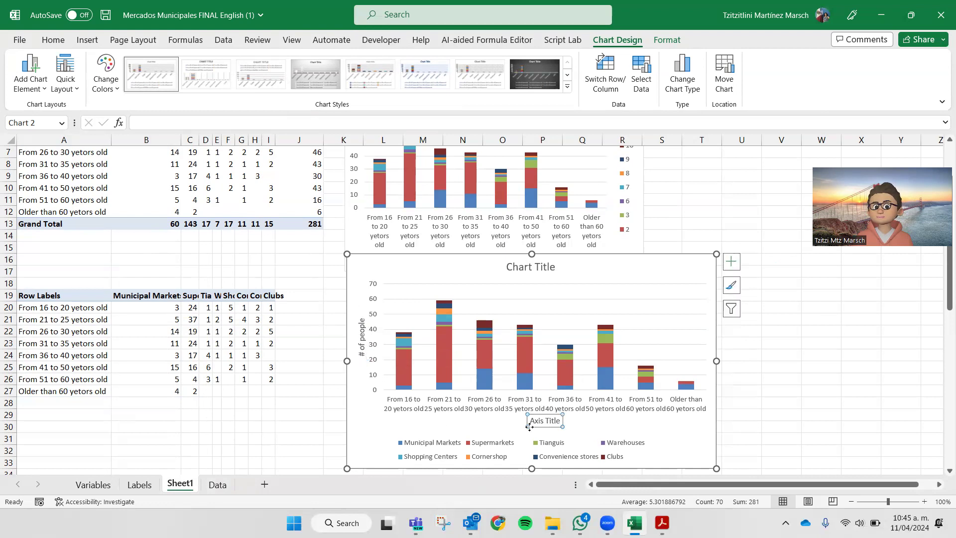
{"action": "left_click_drag", "start_coordinate": [530, 422], "coordinate": [597, 430]}
{"action": "type", "text": "Age group"}
Replace the new chart's title with "Age distribution based on places customers shop"
{"action": "left_click", "coordinate": [543, 267]}
{"action": "triple_click", "coordinate": [510, 266]}
{"action": "type", "text": "Di"}
{"action": "key", "text": "BackSpace"}
{"action": "key", "text": "BackSpace"}
{"action": "type", "text": "Age"}
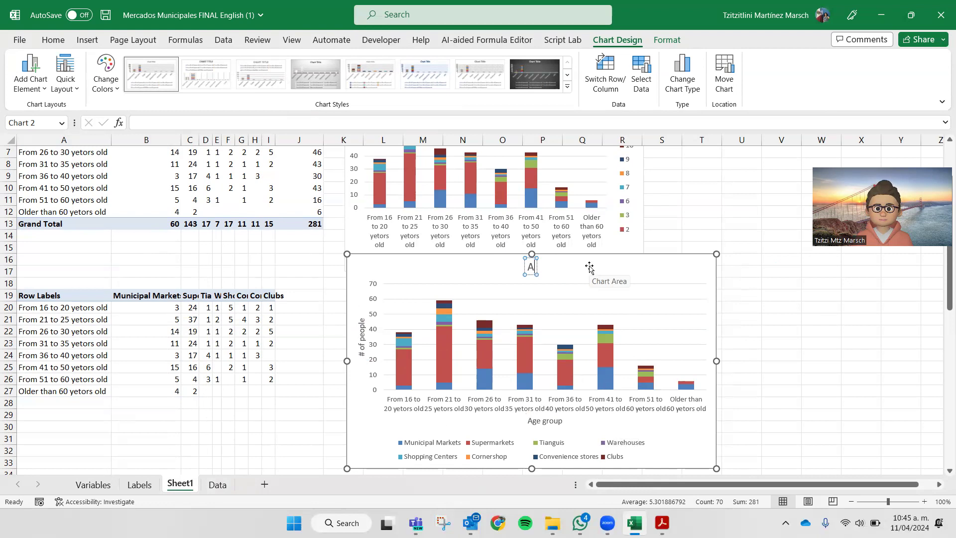
{"action": "type", "text": " dist"}
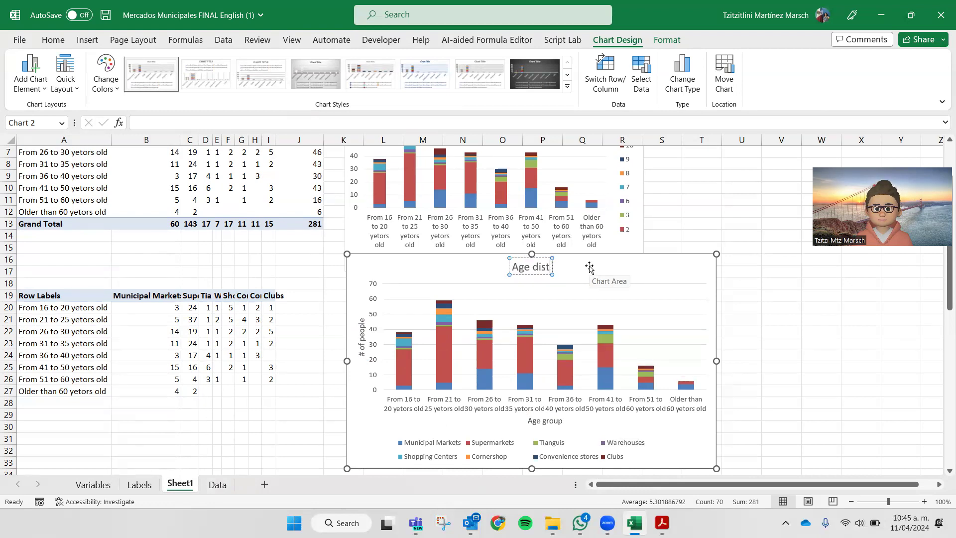
{"action": "type", "text": "ribution b"}
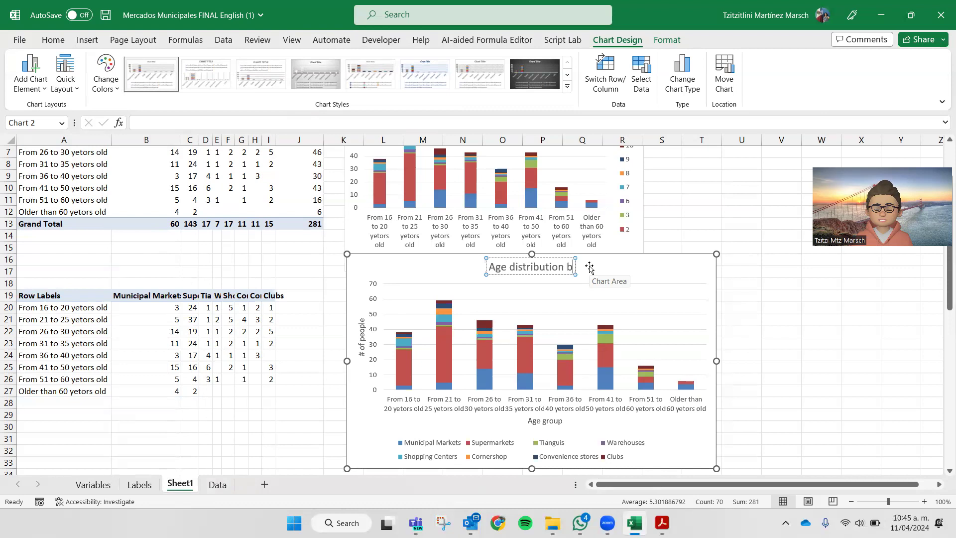
{"action": "type", "text": "ased on pl"}
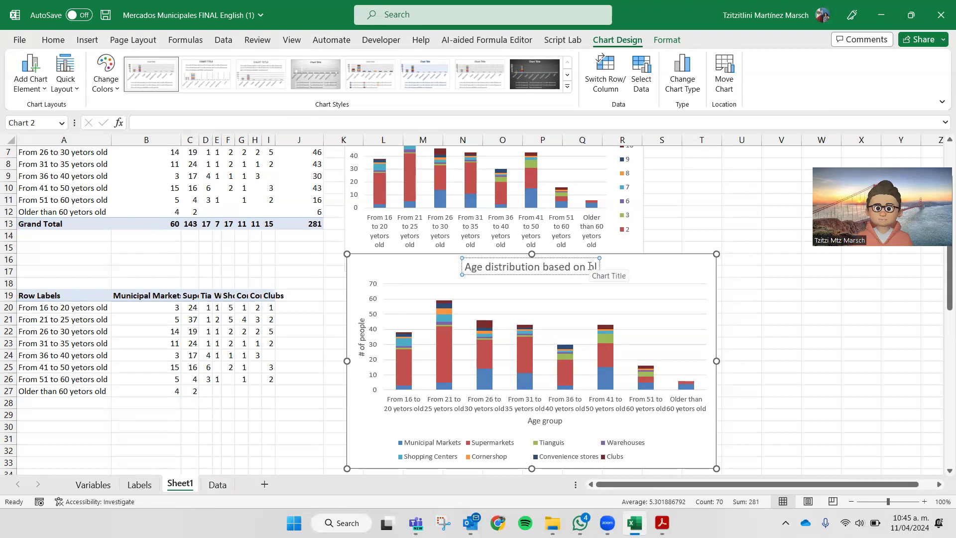
{"action": "type", "text": "aces t"}
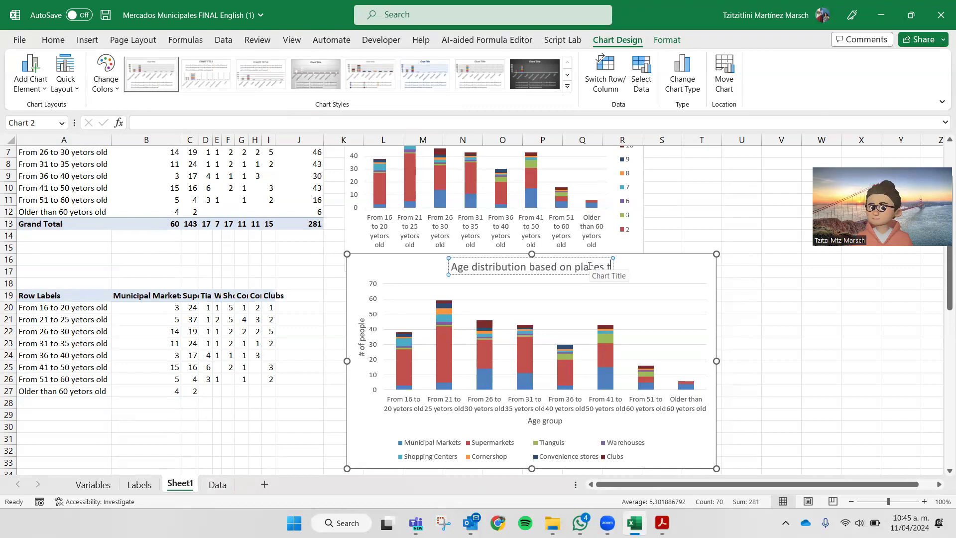
{"action": "type", "text": "hey s"}
{"action": "key", "text": "BackSpace"}
{"action": "key", "text": "BackSpace"}
{"action": "key", "text": "BackSpace"}
{"action": "key", "text": "BackSpace"}
{"action": "key", "text": "BackSpace"}
{"action": "key", "text": "BackSpace"}
{"action": "key", "text": "BackSpace"}
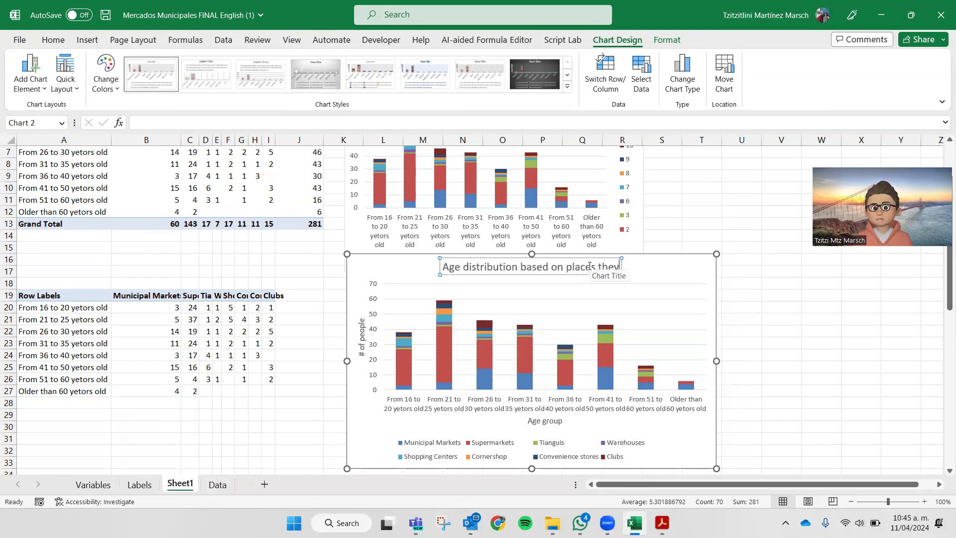
{"action": "type", "text": "dunsu"}
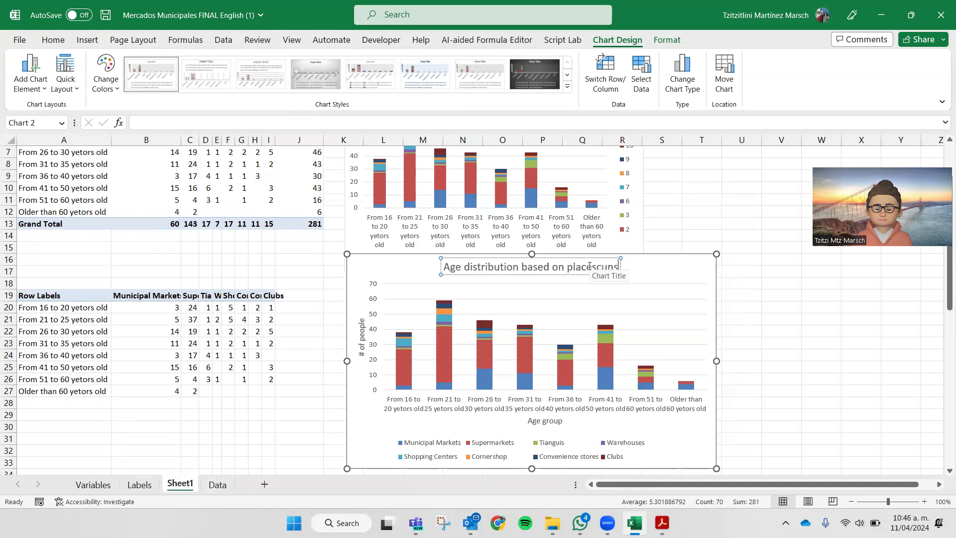
{"action": "key", "text": "BackSpace"}
{"action": "key", "text": "BackSpace"}
{"action": "key", "text": "BackSpace"}
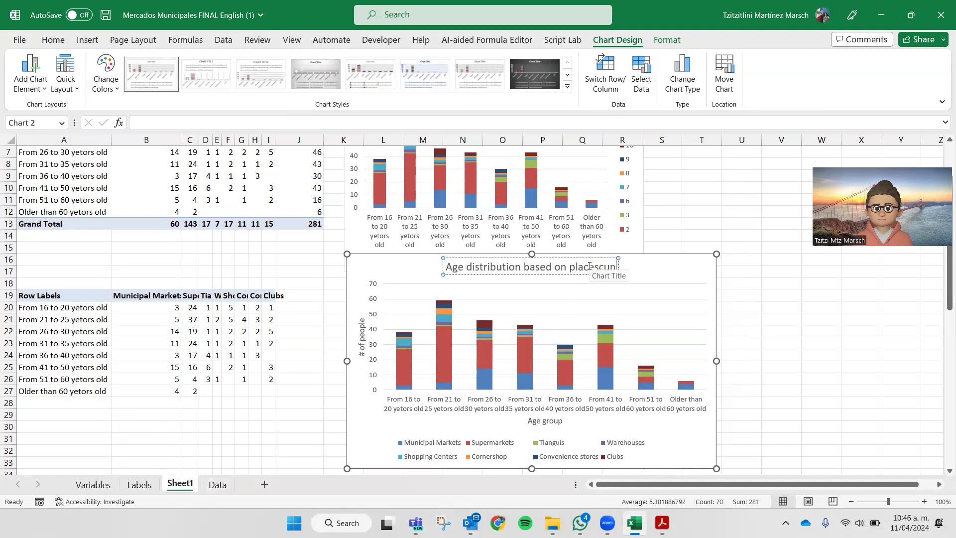
{"action": "key", "text": "BackSpace"}
{"action": "key", "text": "BackSpace"}
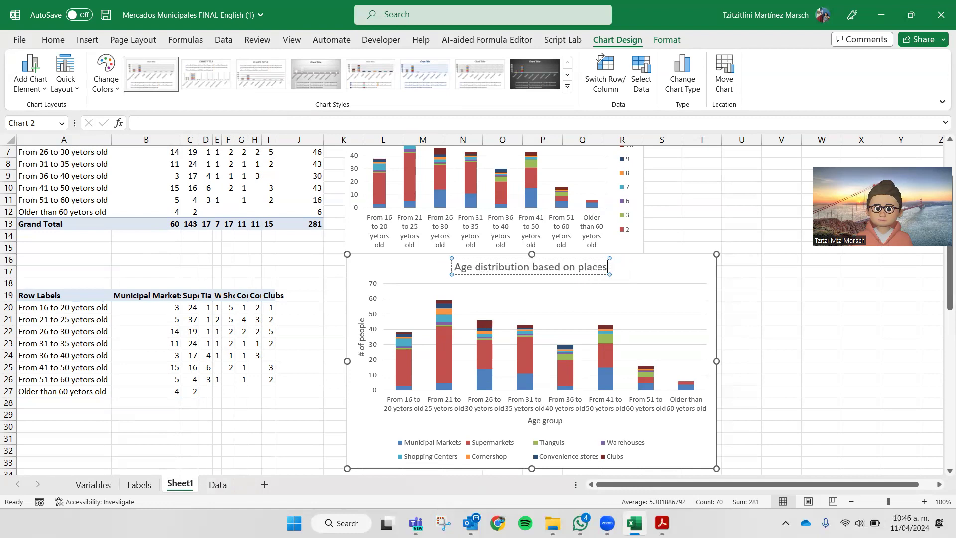
{"action": "type", "text": "cu"}
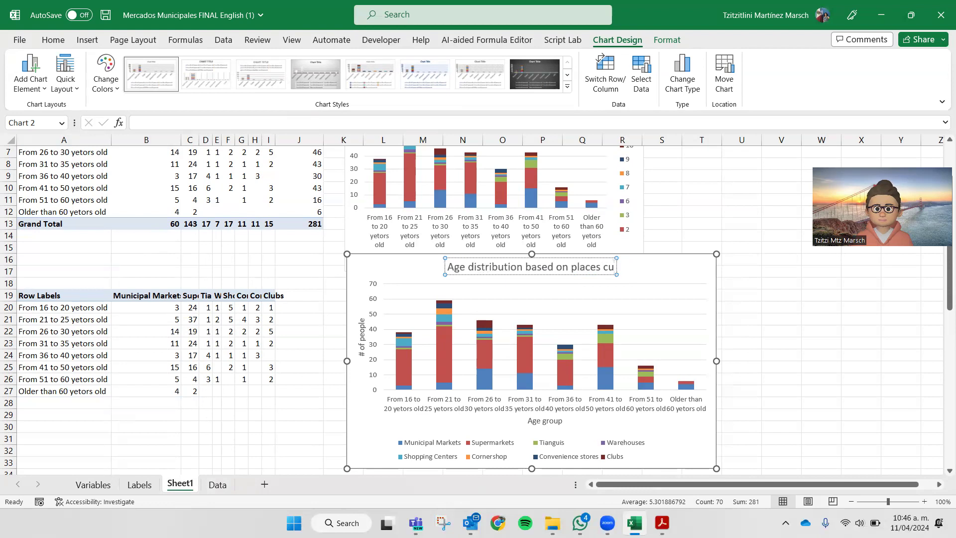
{"action": "type", "text": "sto"}
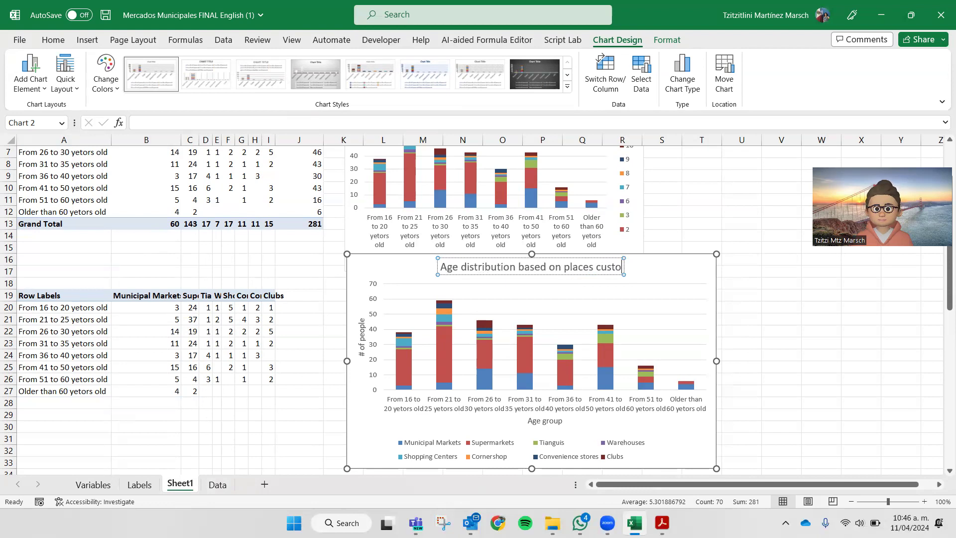
{"action": "type", "text": "mers shop"}
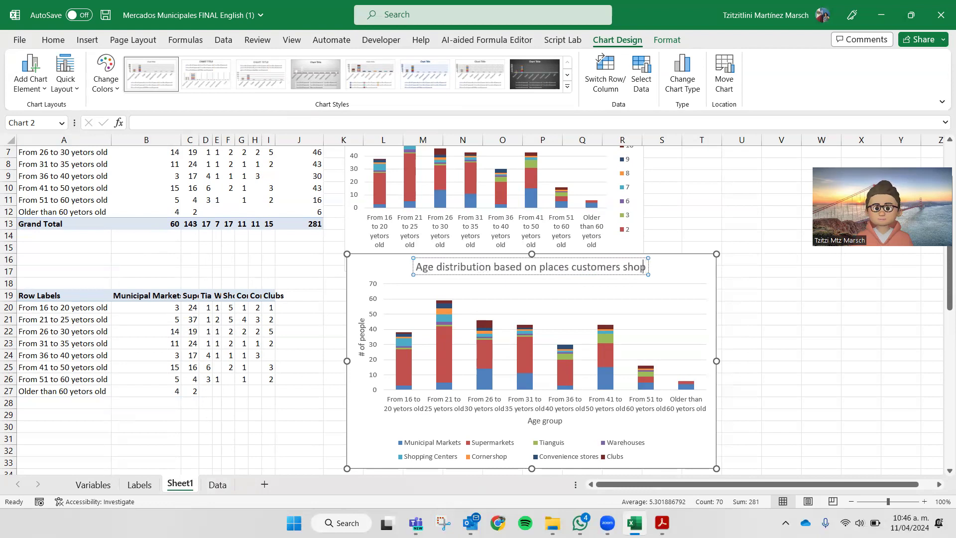
{"action": "left_click", "coordinate": [834, 357]}
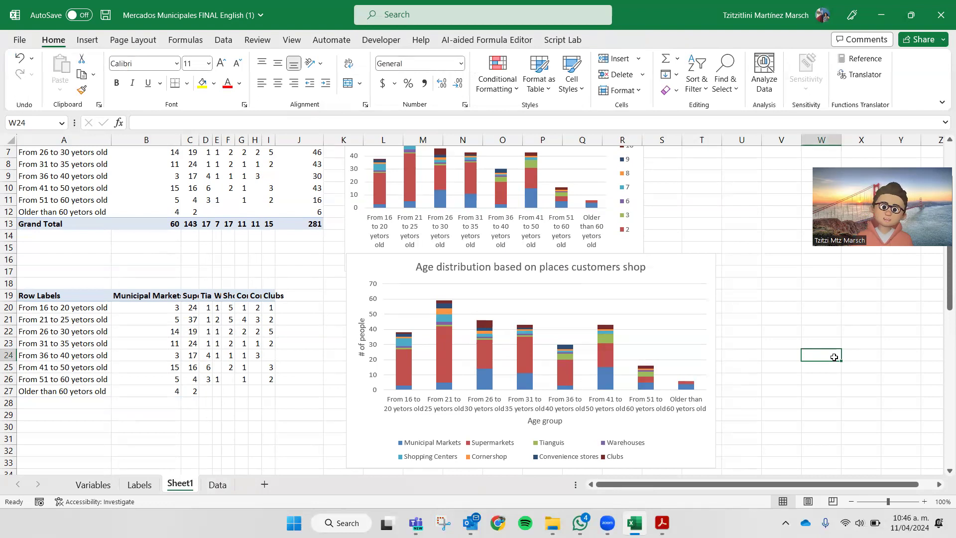
Filter the PivotChart's P3 field to show only answer 1
{"action": "scroll", "coordinate": [541, 236], "scroll_direction": "up", "scroll_amount": 2}
{"action": "left_click", "coordinate": [644, 194]}
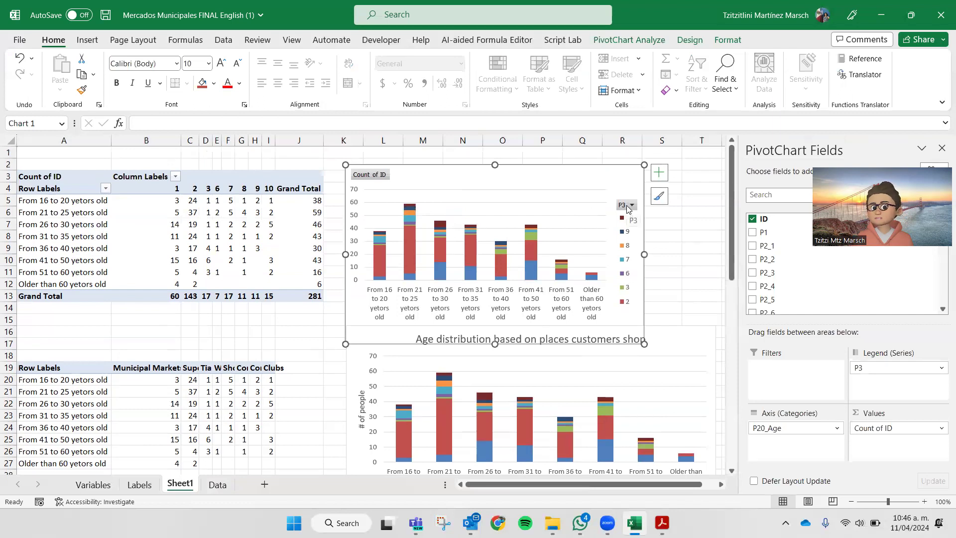
{"action": "left_click", "coordinate": [628, 205]}
{"action": "left_click", "coordinate": [495, 337]}
{"action": "left_click", "coordinate": [494, 348]}
{"action": "left_click", "coordinate": [573, 452]}
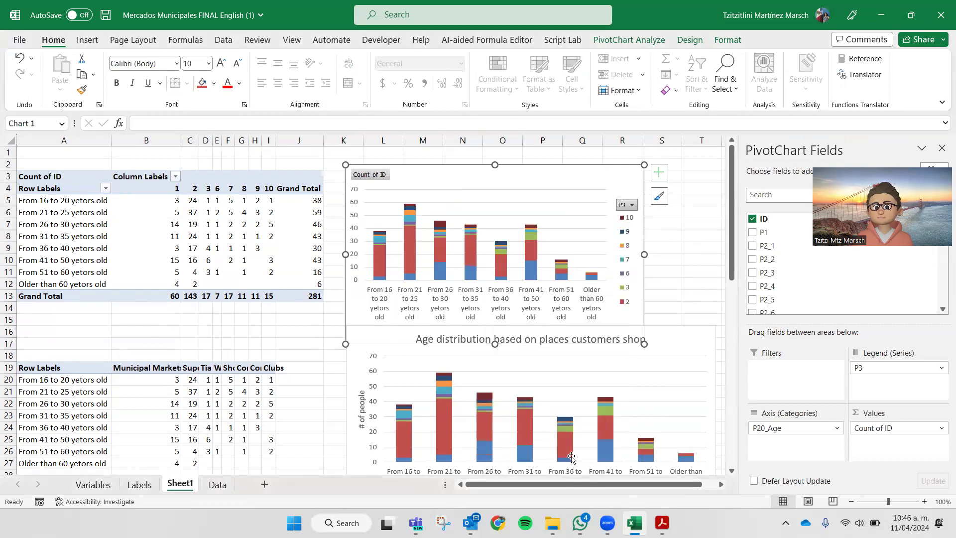
Replace the PivotChart's title with "Age distribution based on municipal market shoppers"
{"action": "left_click", "coordinate": [523, 193]}
{"action": "double_click", "coordinate": [524, 193]}
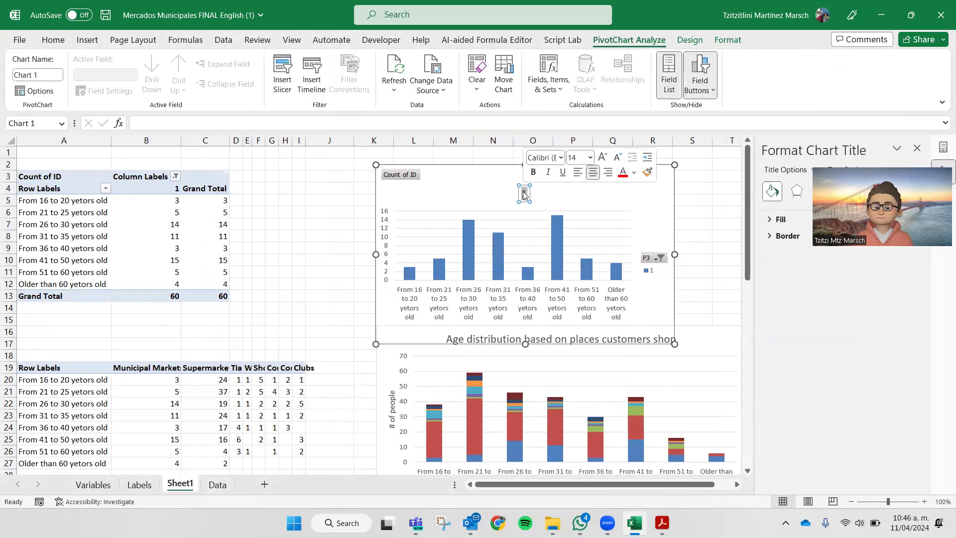
{"action": "type", "text": "A"}
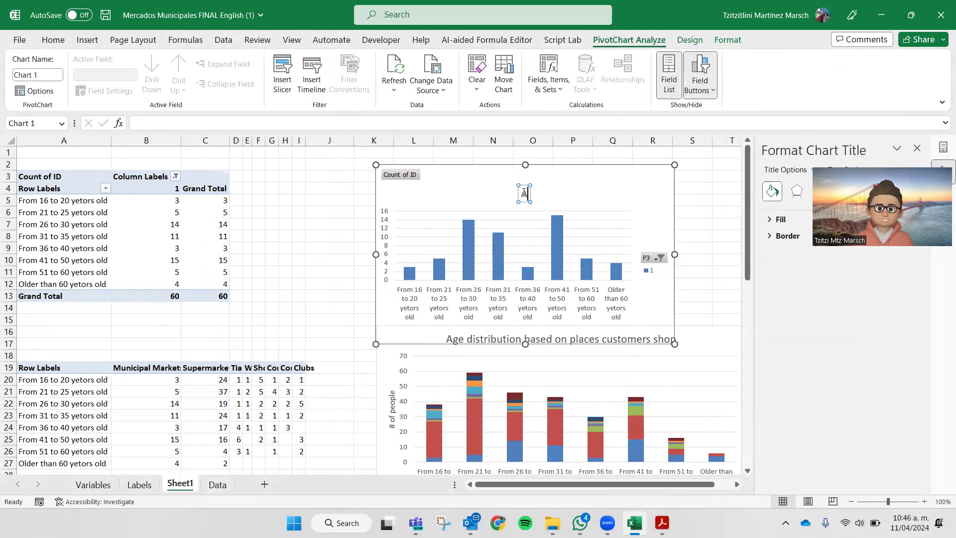
{"action": "type", "text": "ge distr"}
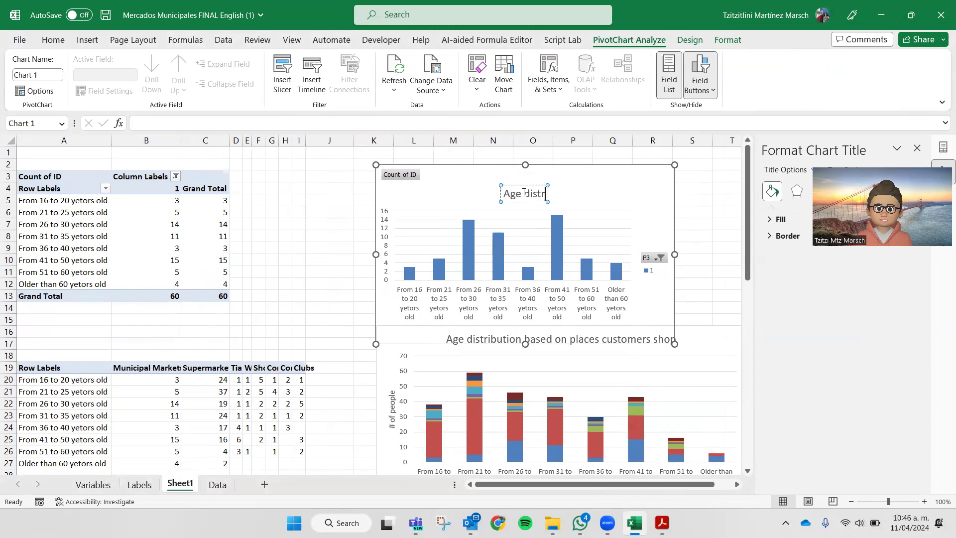
{"action": "type", "text": "ibution based on"}
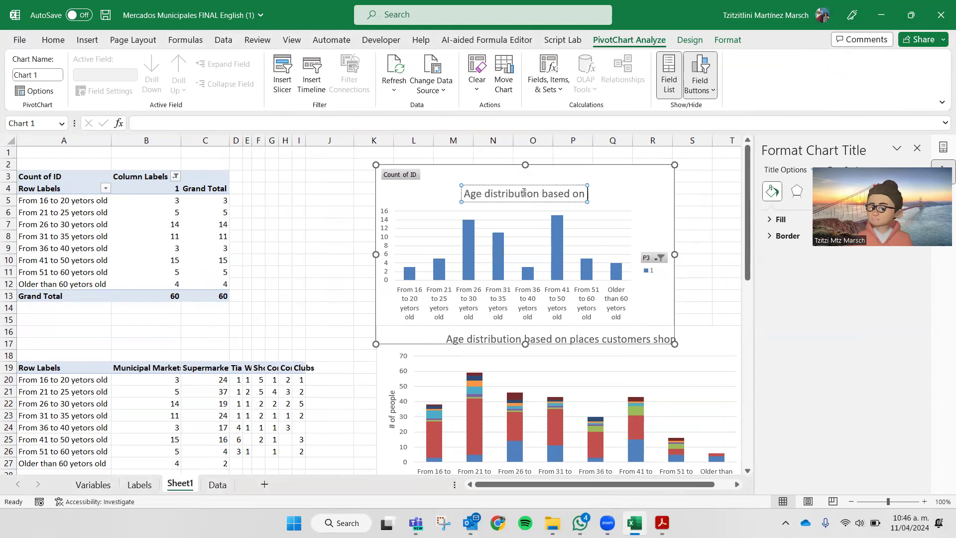
{"action": "type", "text": " muni"}
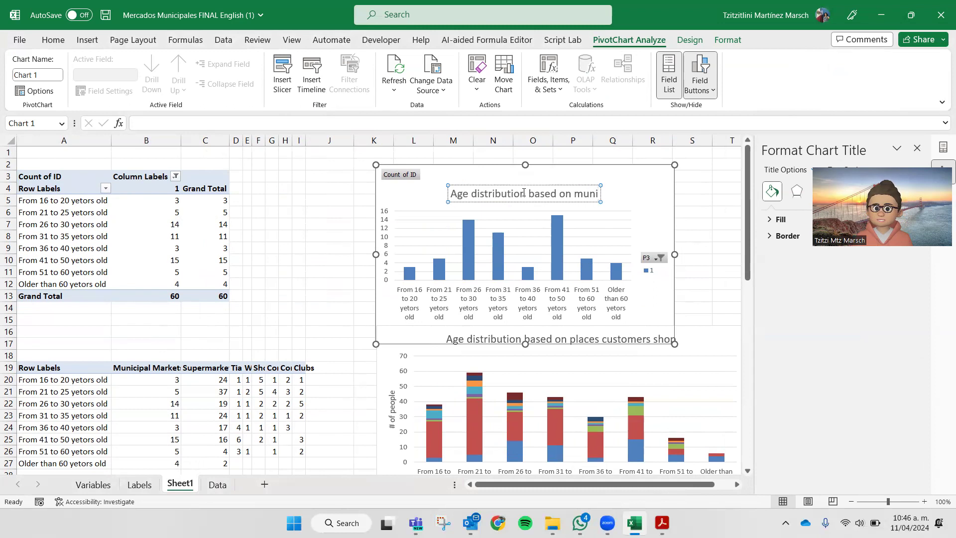
{"action": "type", "text": "cipal markt"}
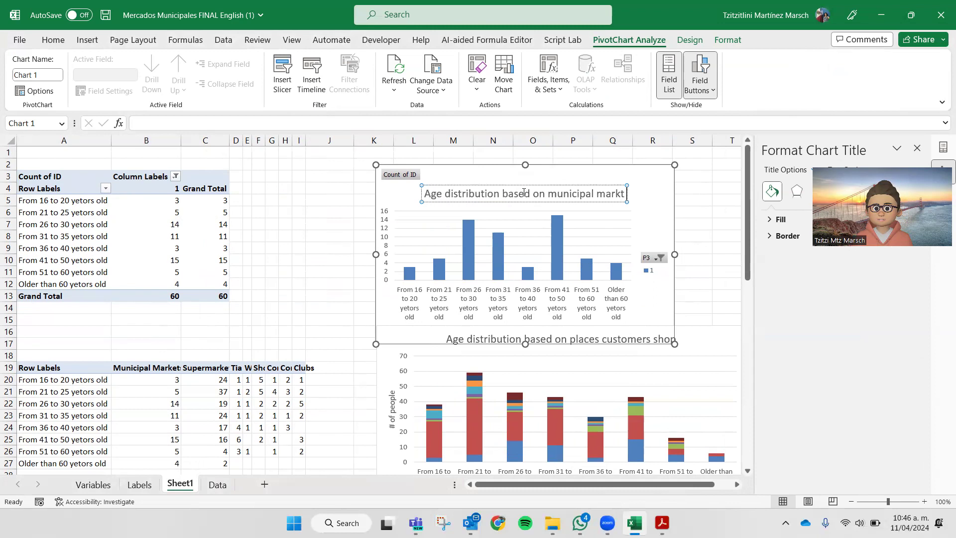
{"action": "key", "text": "BackSpace"}
{"action": "type", "text": "et shop"}
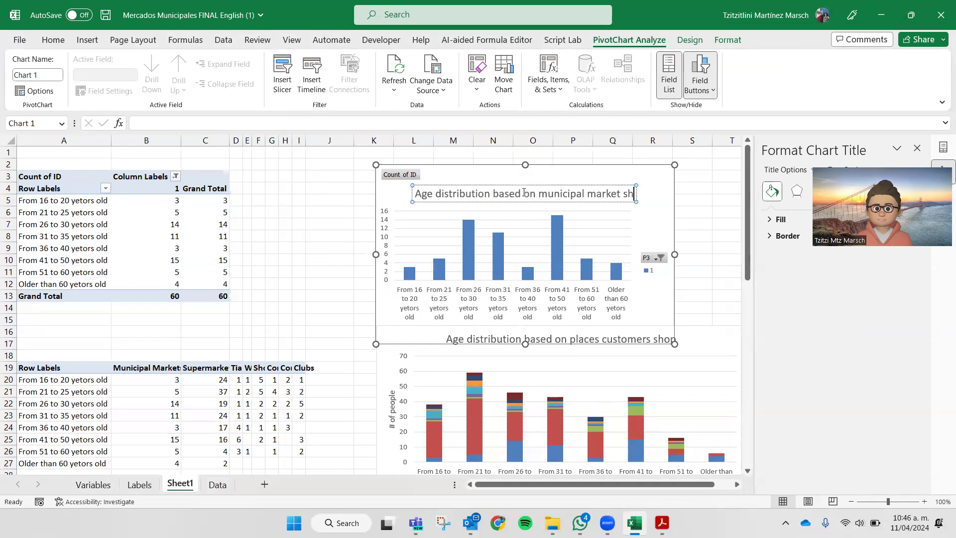
{"action": "key", "text": "BackSpace"}
{"action": "key", "text": "BackSpace"}
{"action": "type", "text": "oppers"}
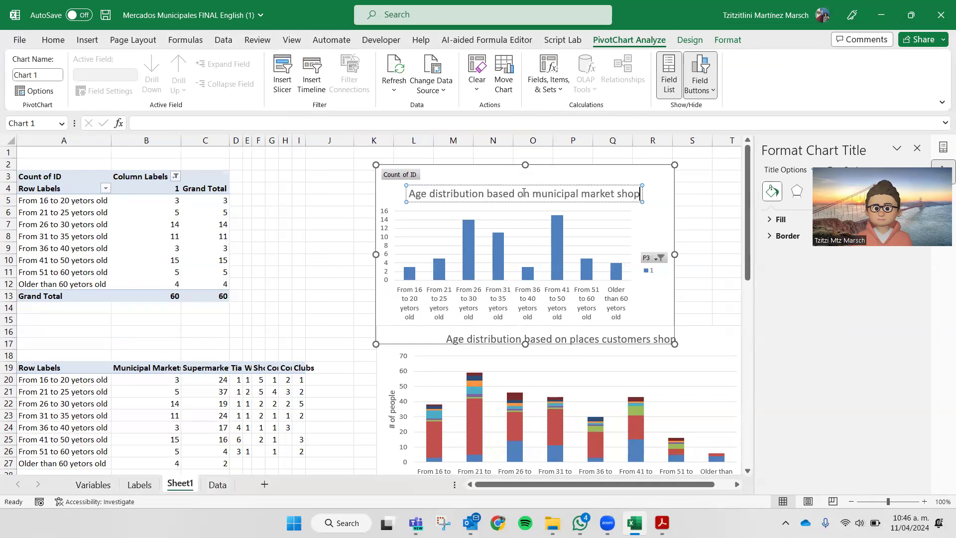
{"action": "left_click", "coordinate": [671, 284]}
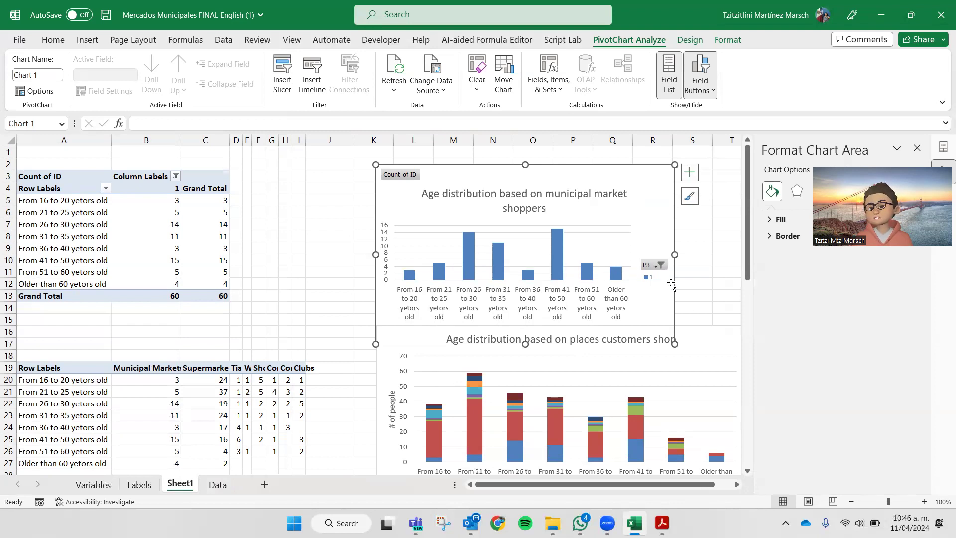
Change the PivotChart's P3 filter to show only answer 2
{"action": "left_click", "coordinate": [660, 265]}
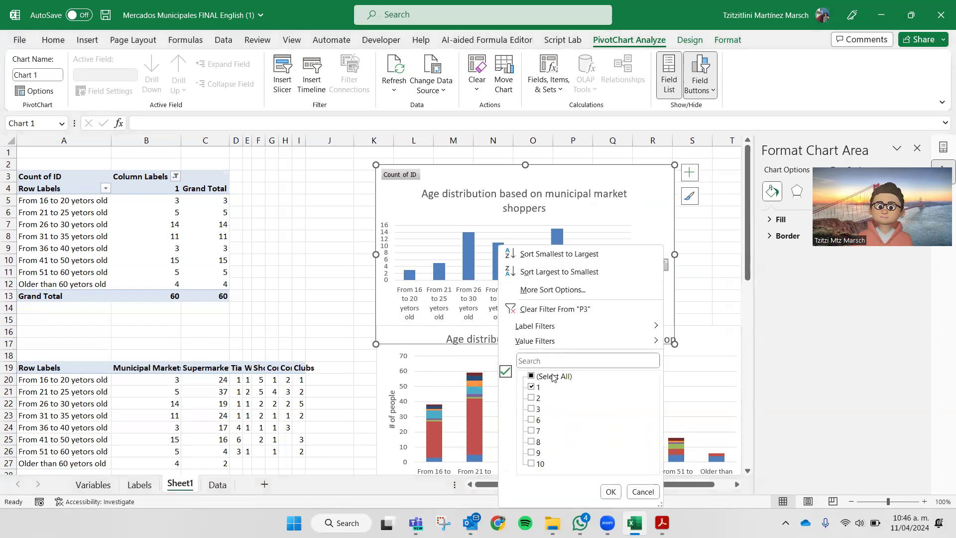
{"action": "left_click", "coordinate": [536, 387]}
{"action": "left_click", "coordinate": [537, 398]}
{"action": "left_click", "coordinate": [610, 491]}
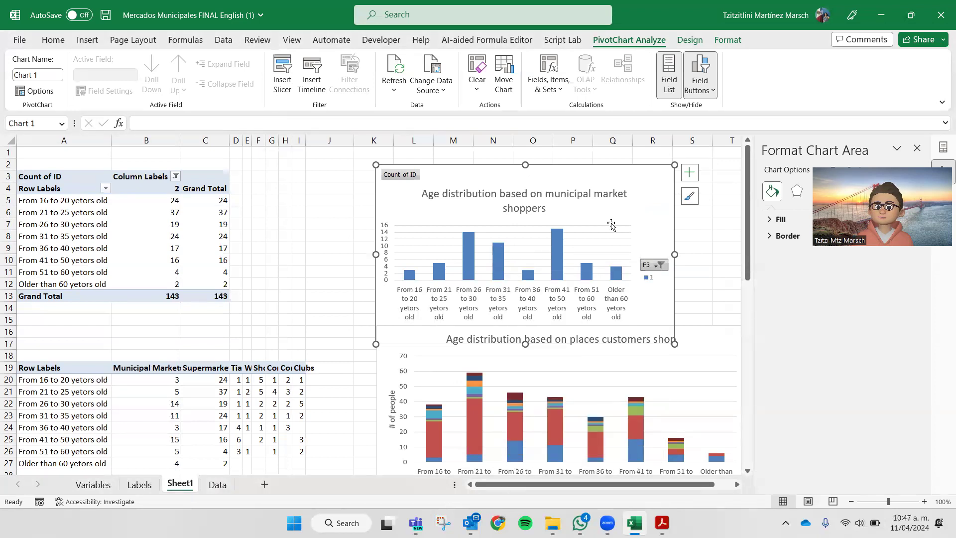
Replace "municipal market" in the PivotChart's title with "Supermarket" so it reads "Age distribution based on Supermarket shoppers"
{"action": "left_click", "coordinate": [552, 193]}
{"action": "left_click_drag", "start_coordinate": [548, 193], "coordinate": [632, 194]}
{"action": "type", "text": "Supermar"}
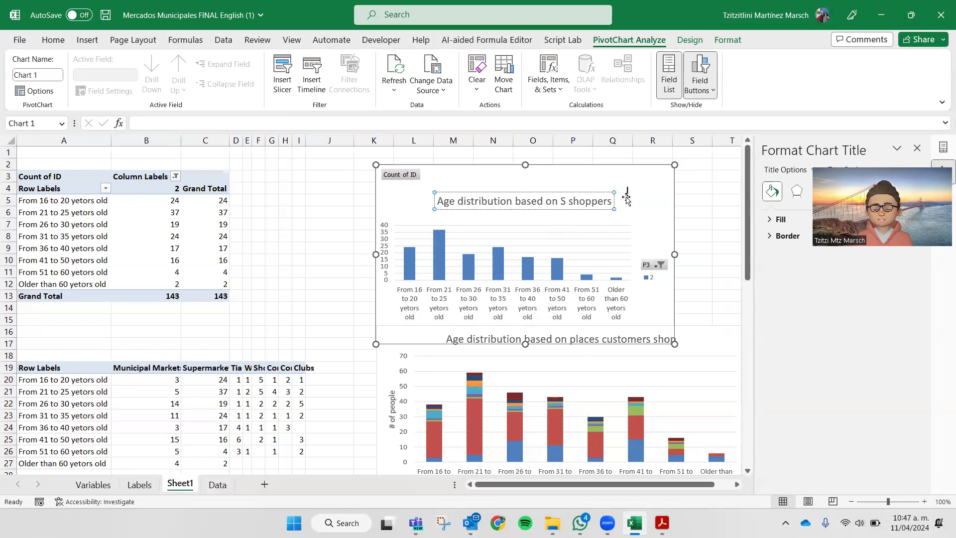
{"action": "type", "text": "ket"}
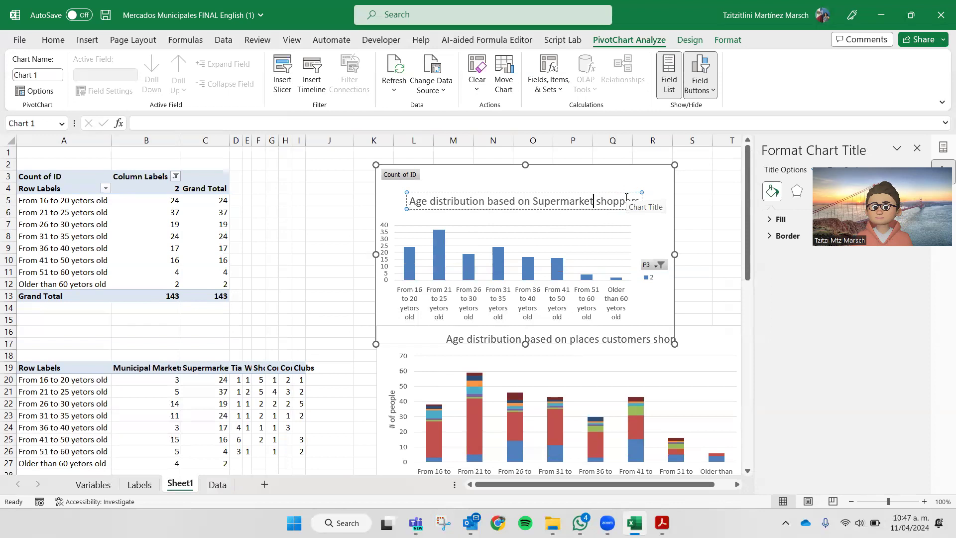
{"action": "left_click", "coordinate": [541, 181]}
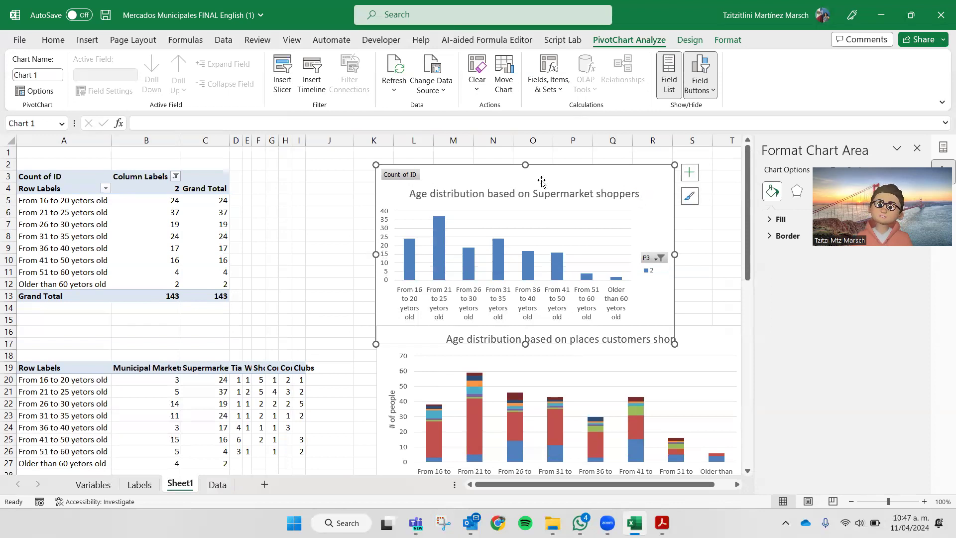